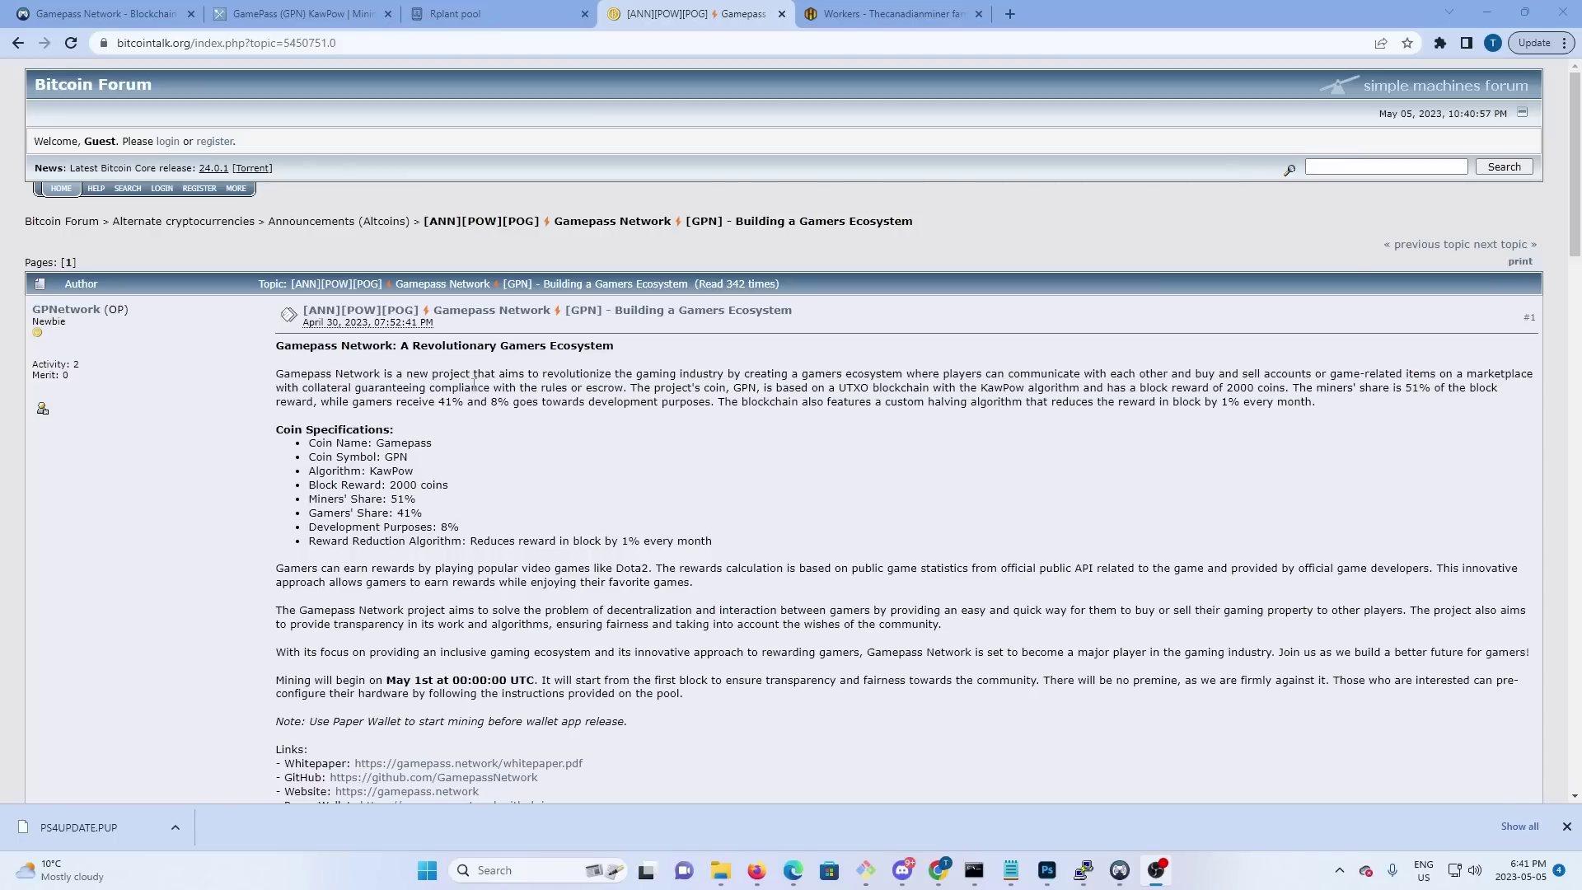
# Open the Gamepass Network whitepaper PDF in its own tab and skim it
pyautogui.scroll(-3, 474, 383)
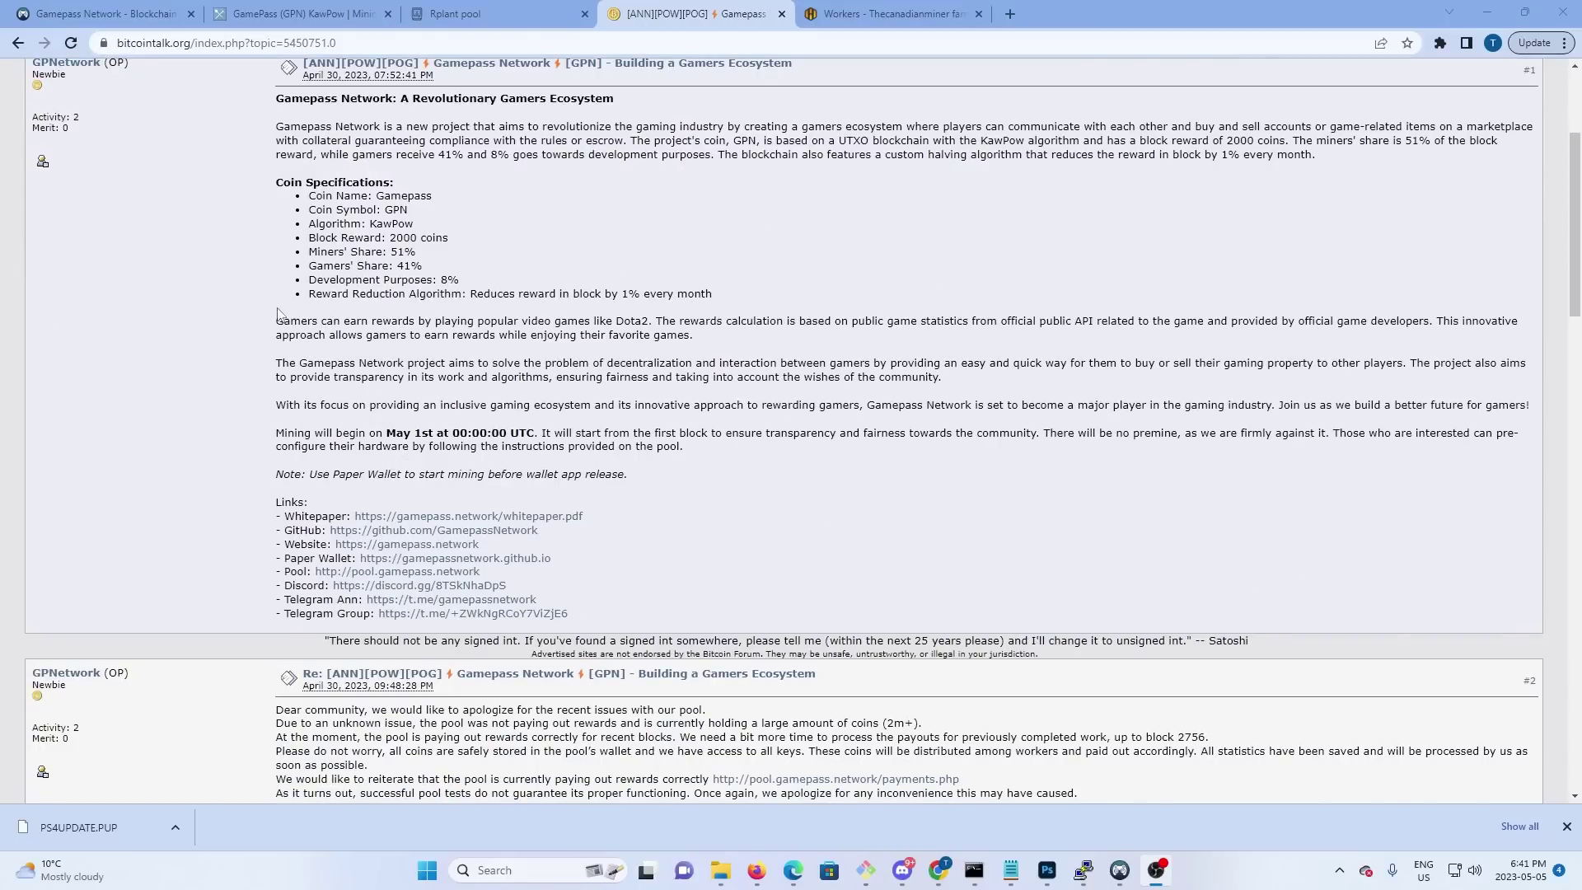
pyautogui.click(153, 7)
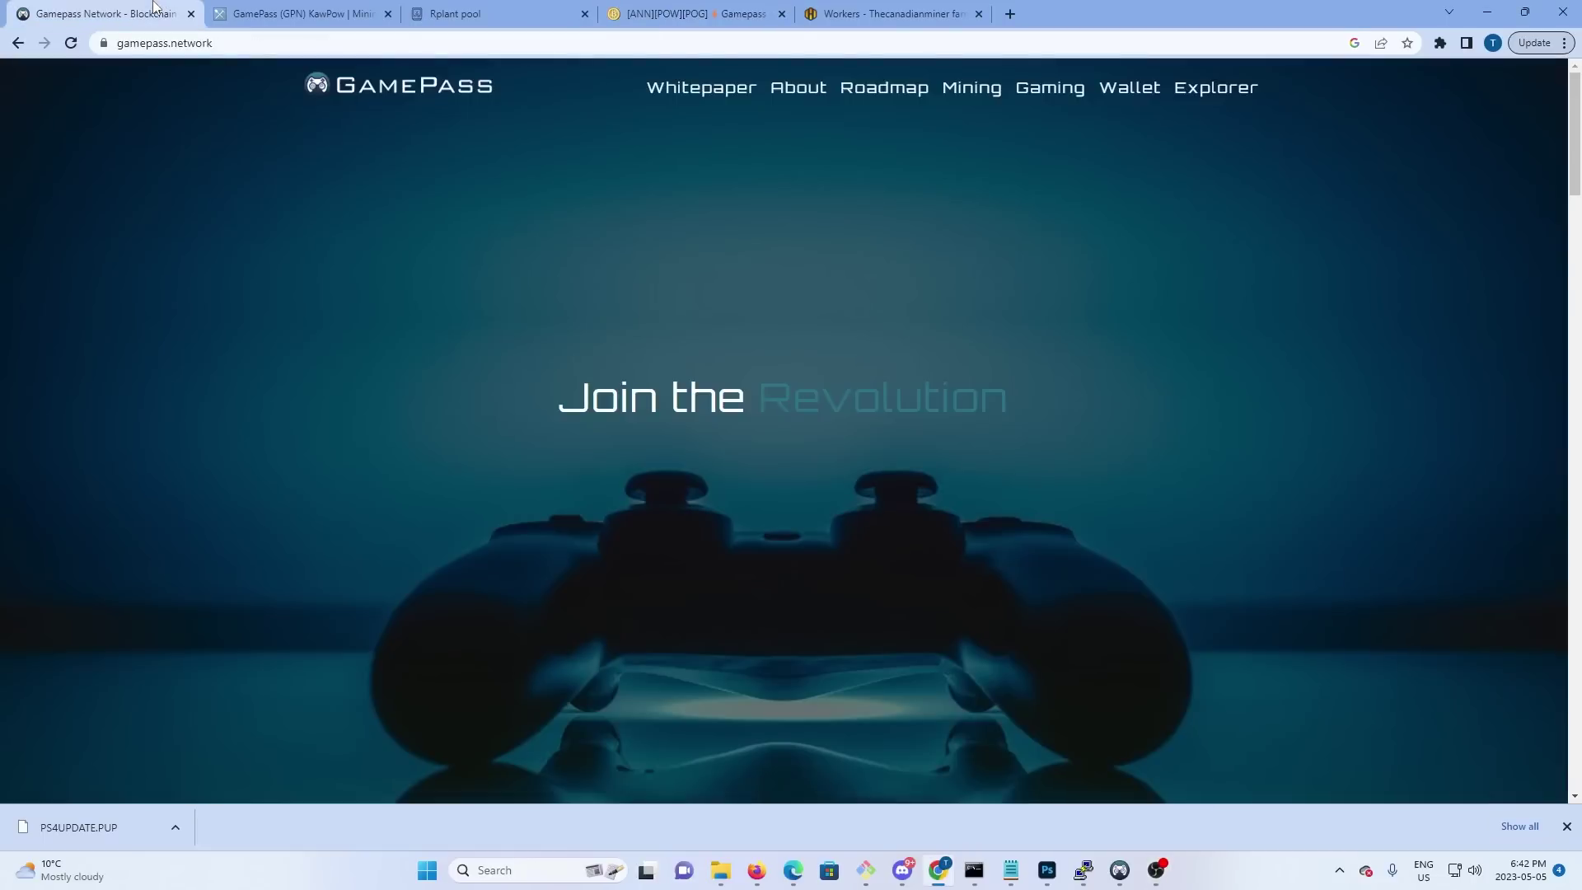
pyautogui.click(713, 85)
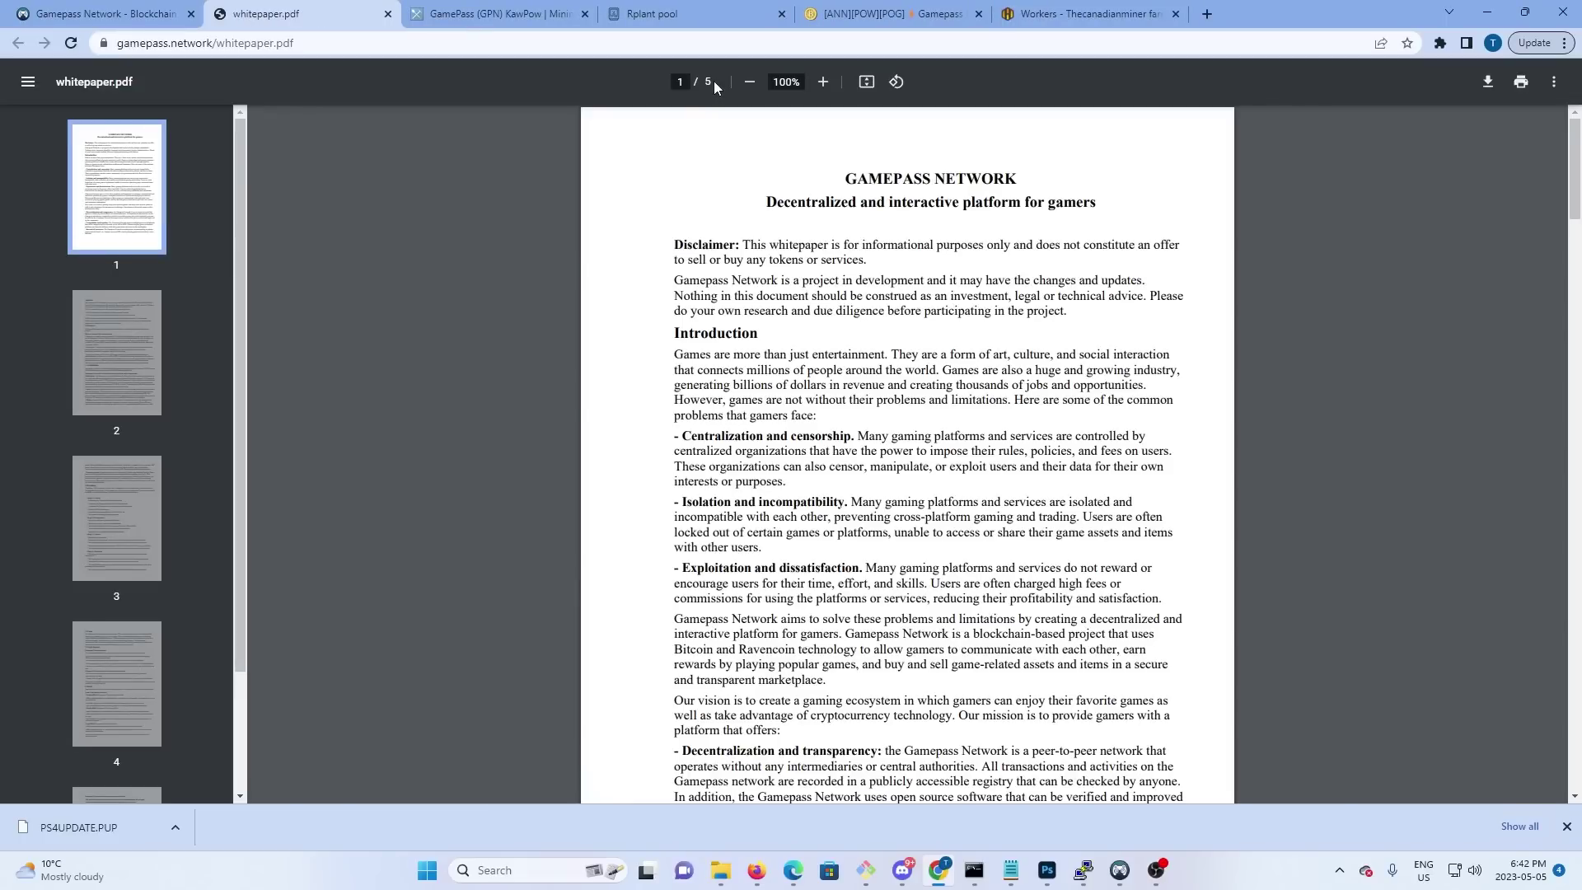
pyautogui.scroll(-3, 906, 412)
pyautogui.scroll(3, 906, 412)
# Show the site's GPN Wallet download section, briefly bringing up and minimizing the Gamepass Core wallet
pyautogui.click(115, 14)
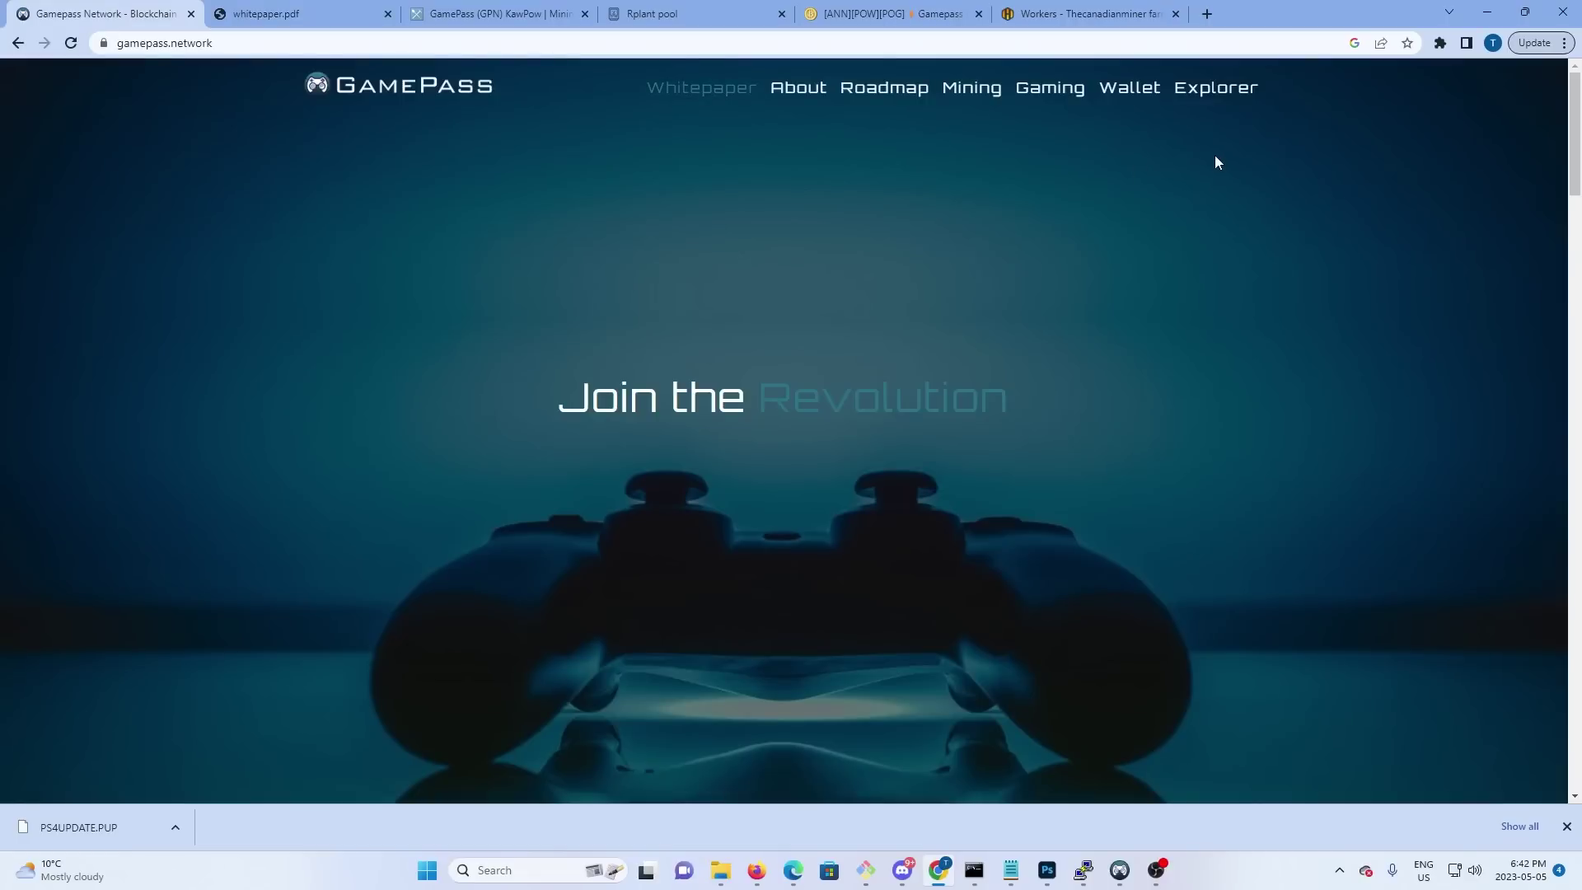
pyautogui.click(1125, 96)
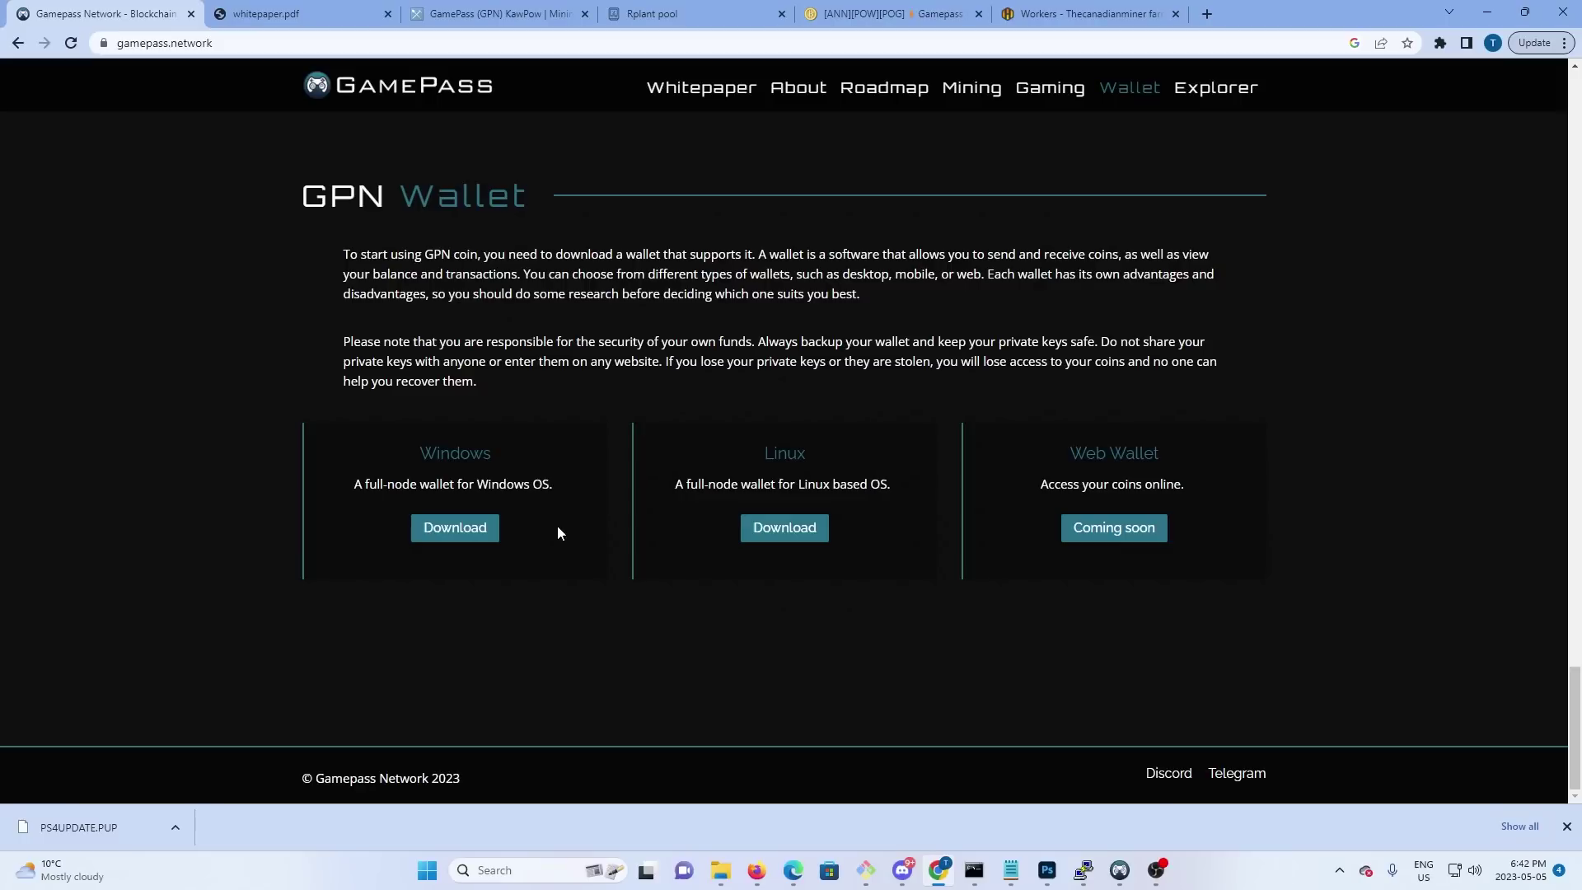
pyautogui.click(1119, 870)
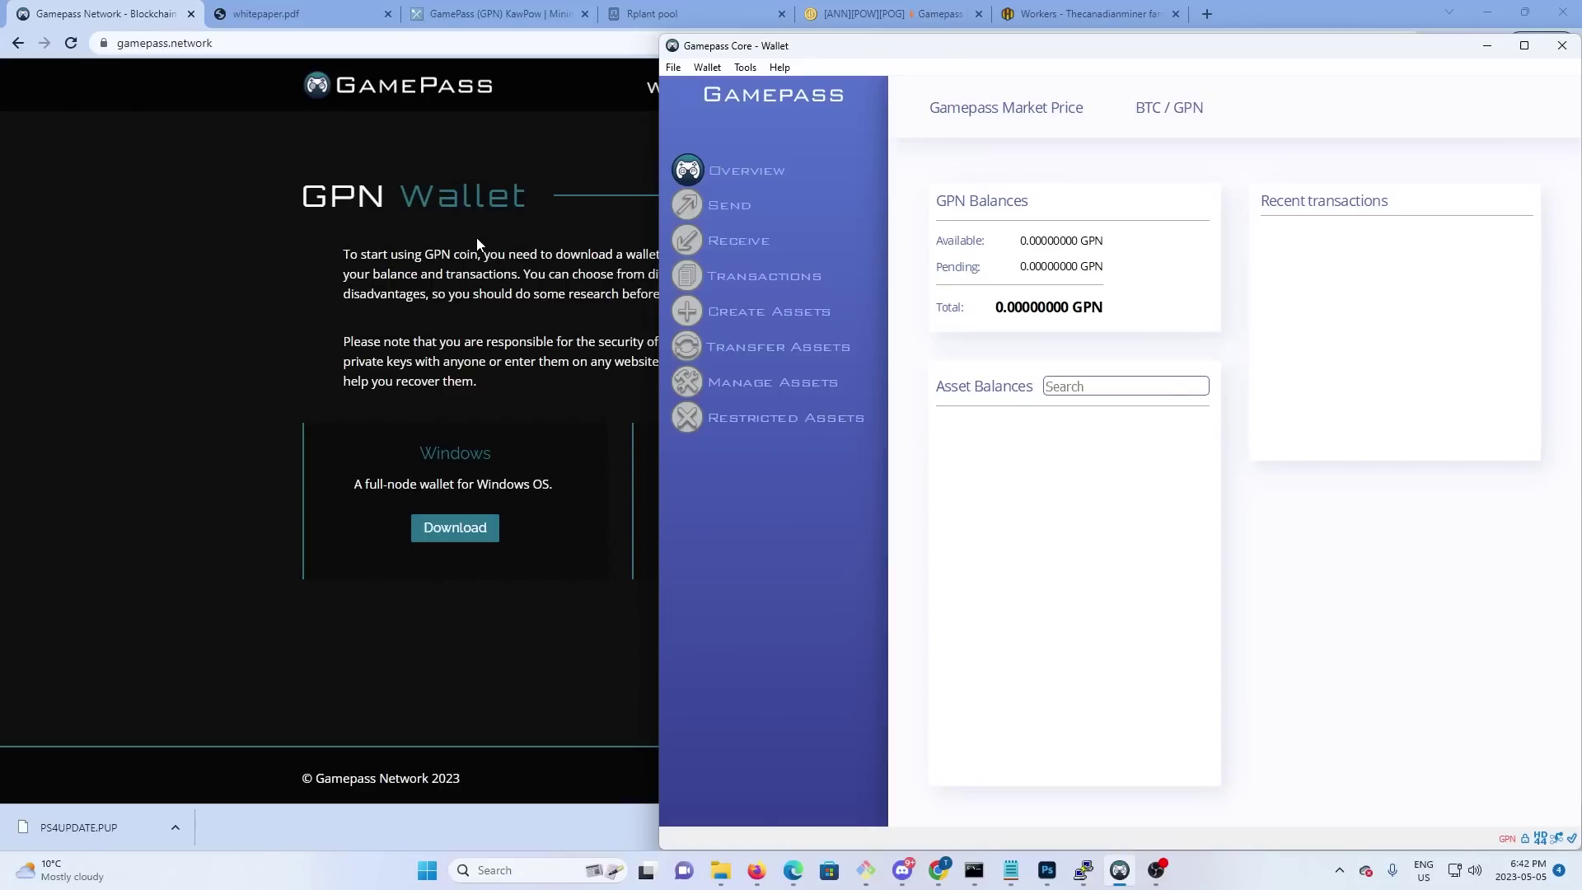
pyautogui.click(1487, 46)
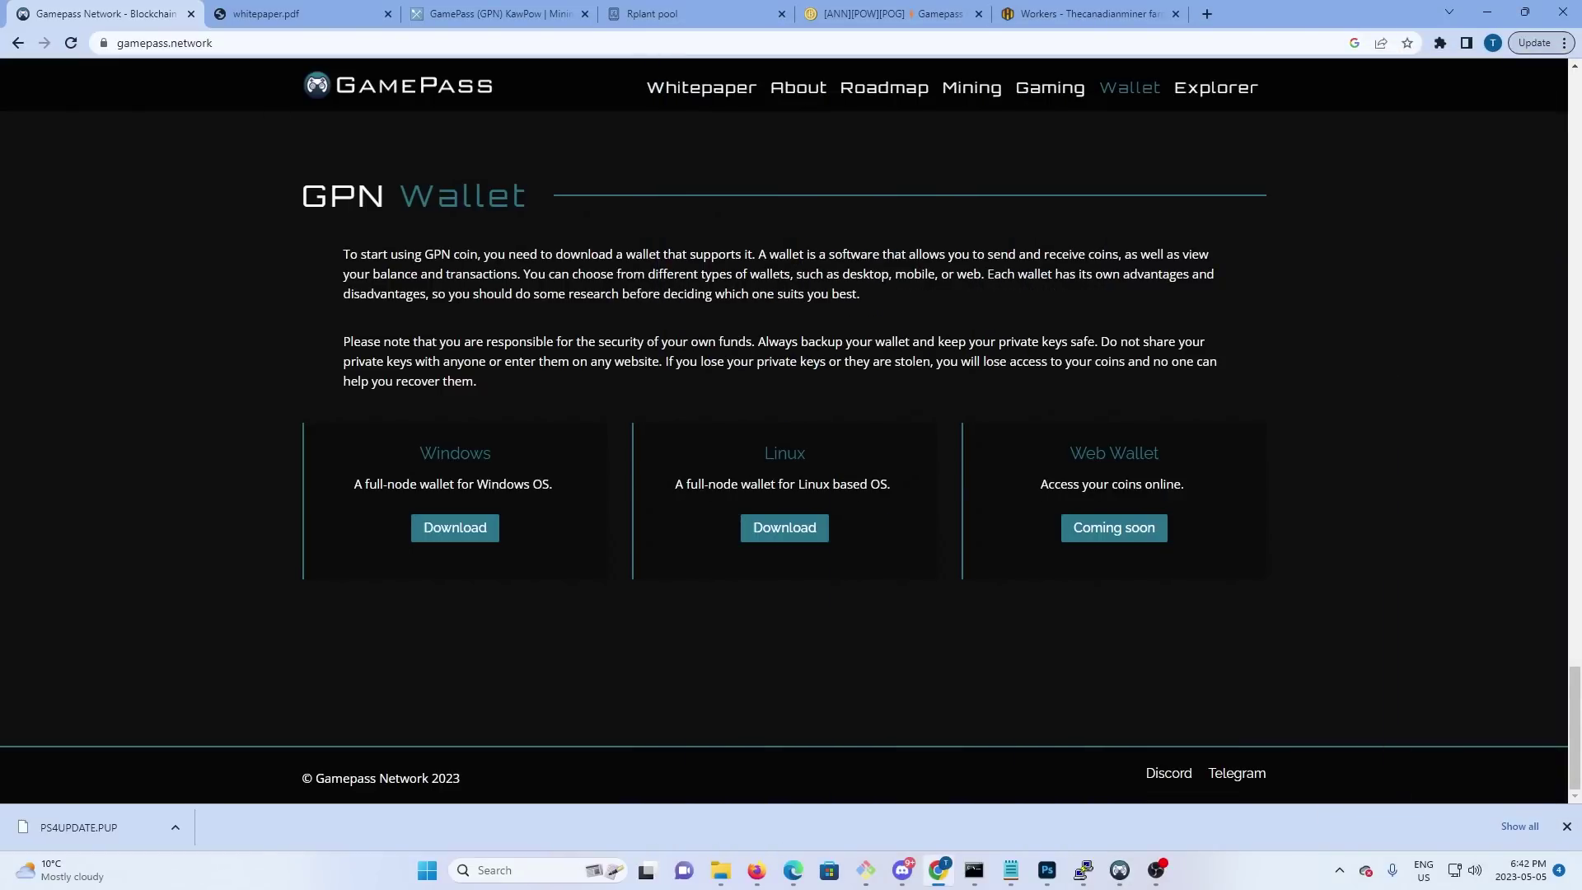
# Check the GamePass pools table on MiningPoolStats, then switch to the Rplant pool's gamepass page
pyautogui.click(494, 14)
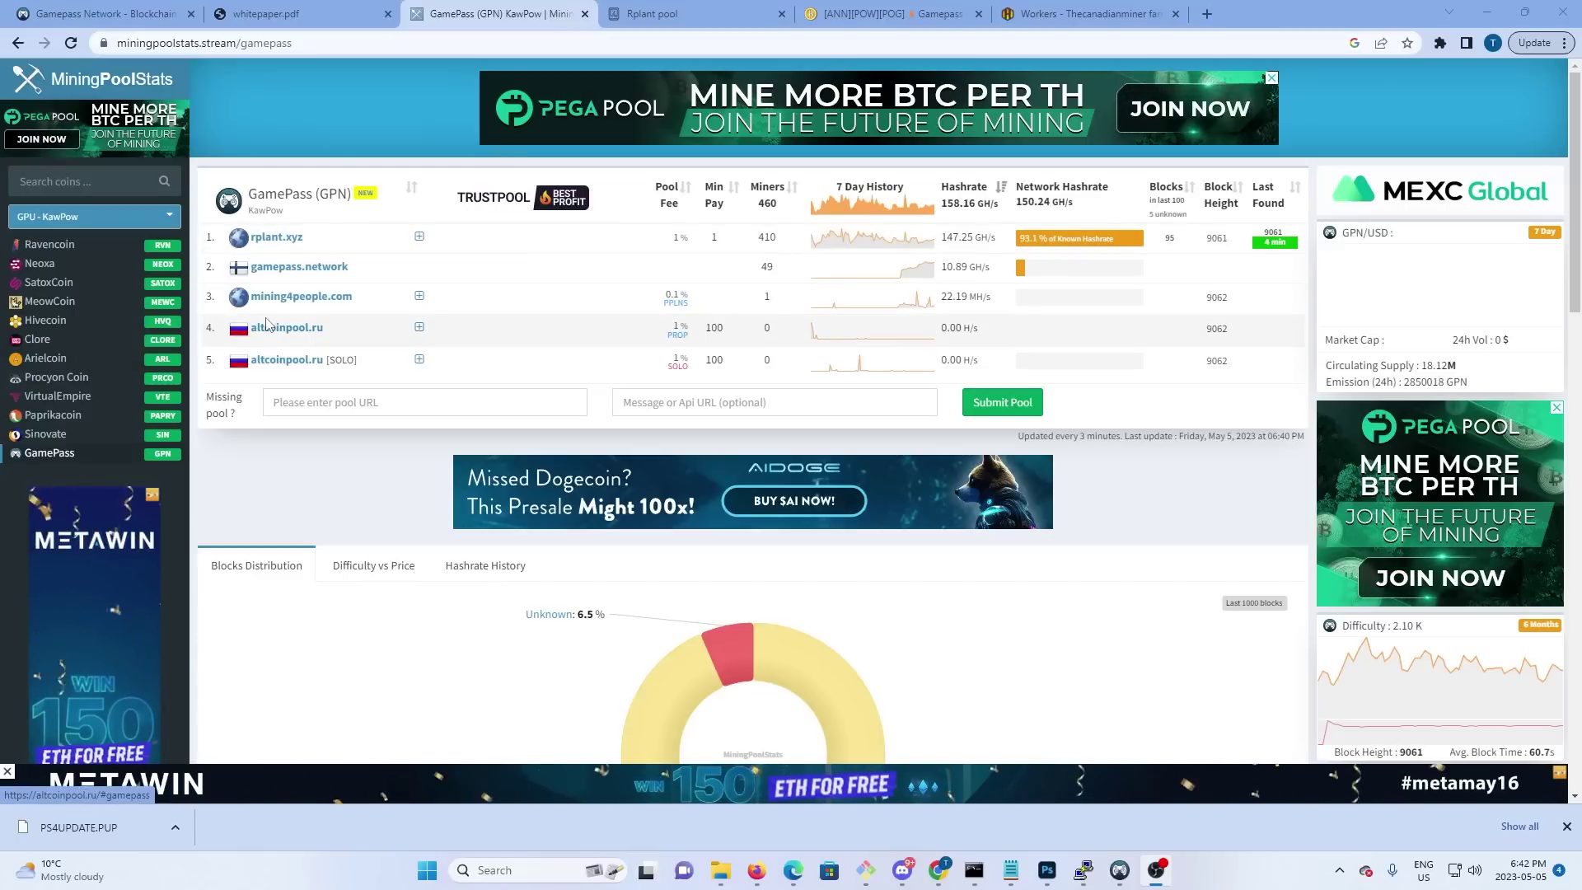
pyautogui.click(739, 10)
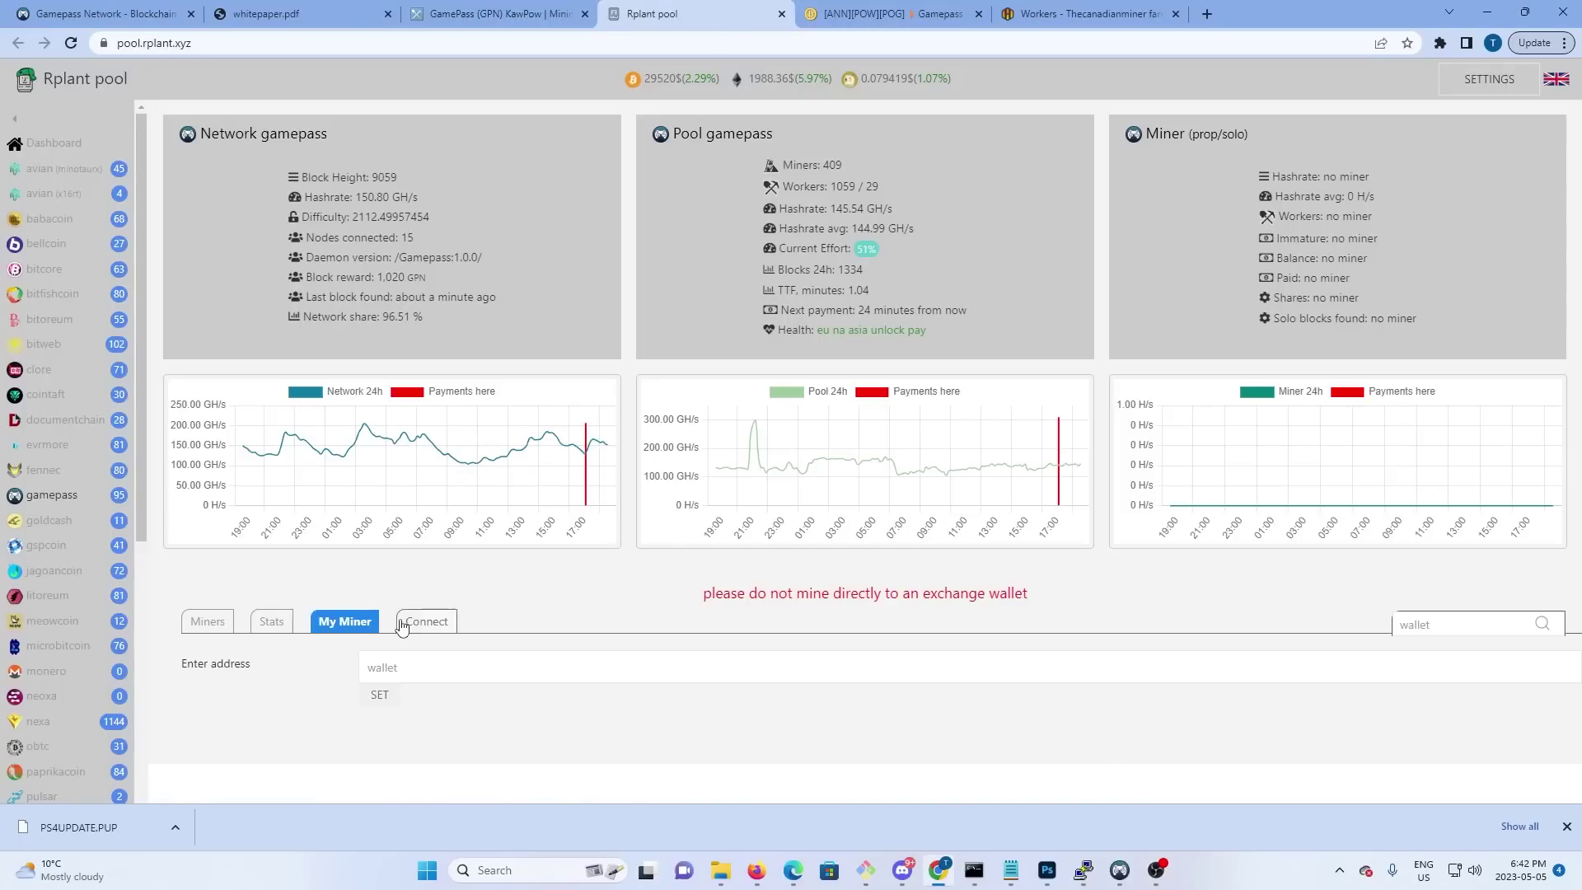
# View Rplant's top miners and recent blocks, then its connection details and miner config
pyautogui.click(206, 631)
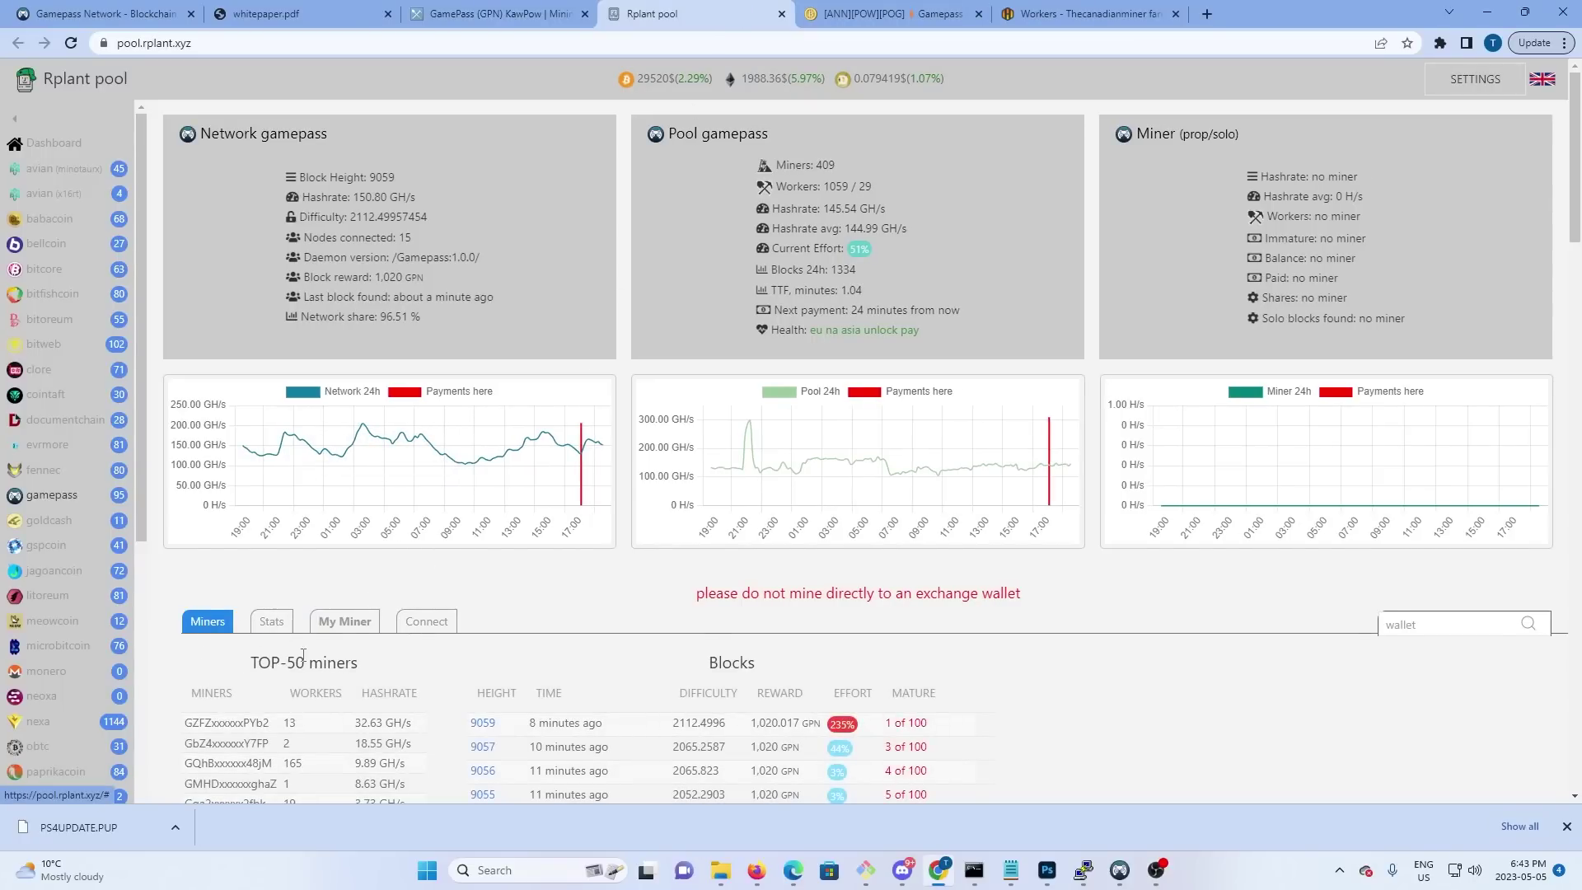
pyautogui.scroll(-3, 307, 684)
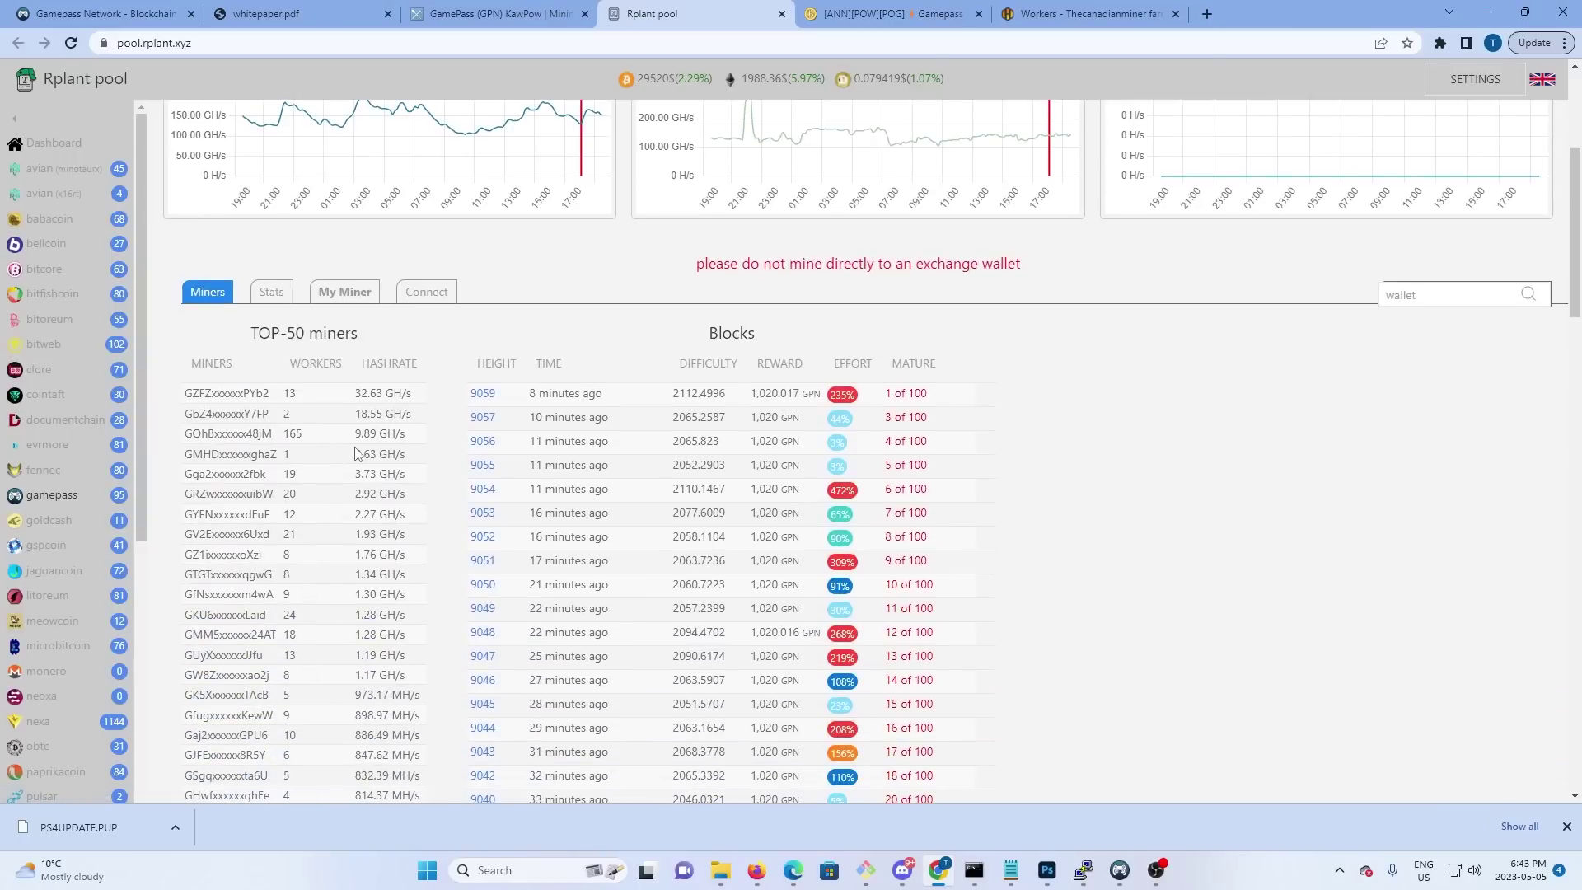
pyautogui.click(426, 293)
pyautogui.scroll(-5, 521, 437)
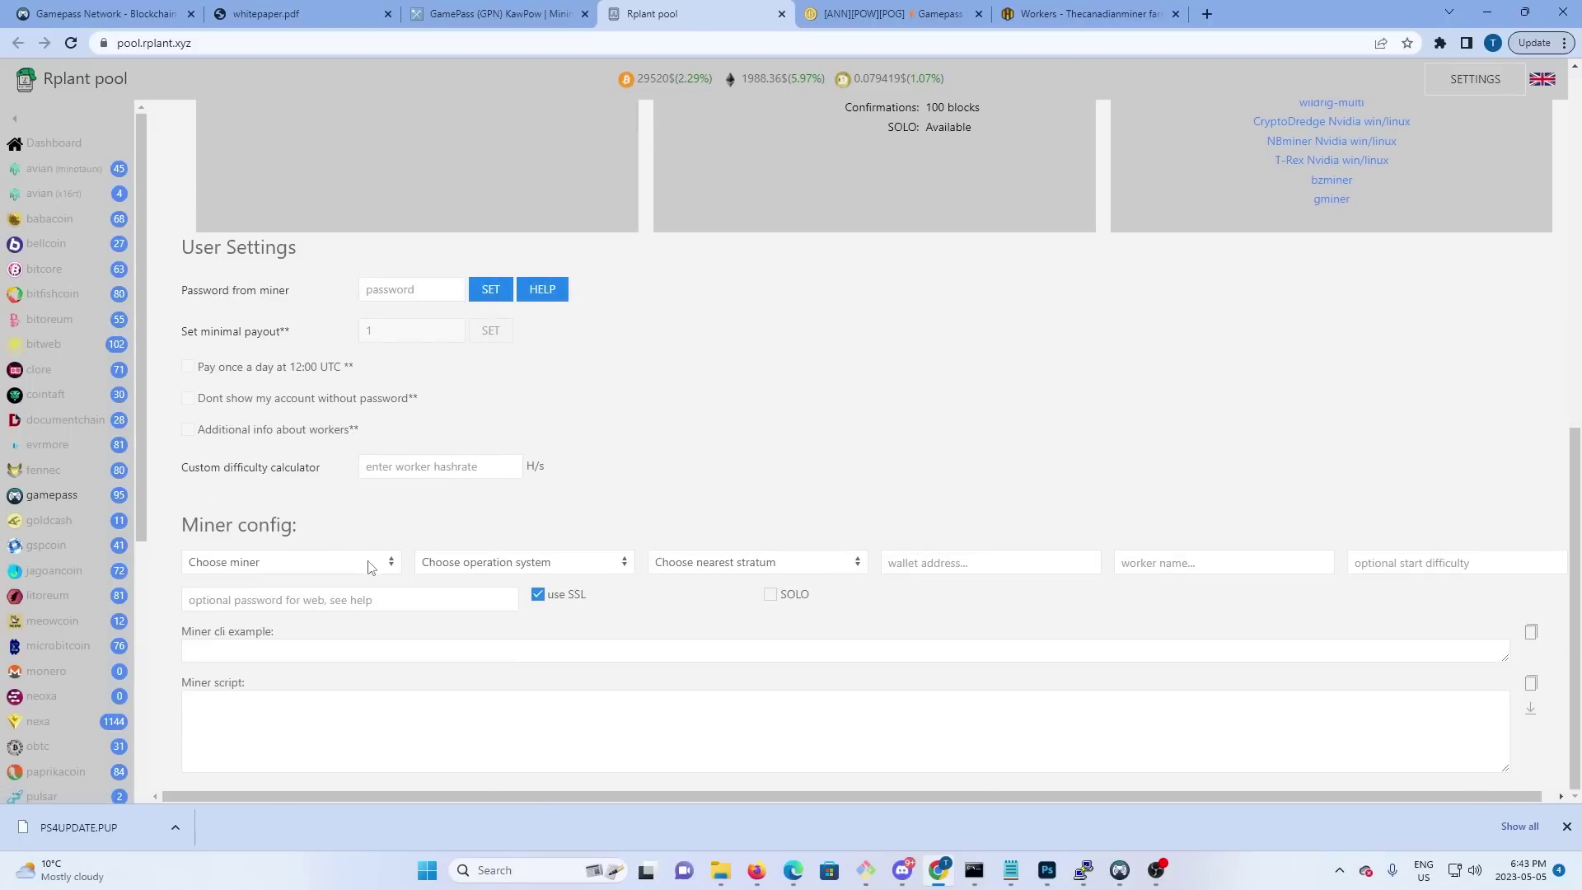
# Generate a wildrig-multi, Linux/MacOS config for the America stratum, then return to HiveOS workers
pyautogui.click(374, 567)
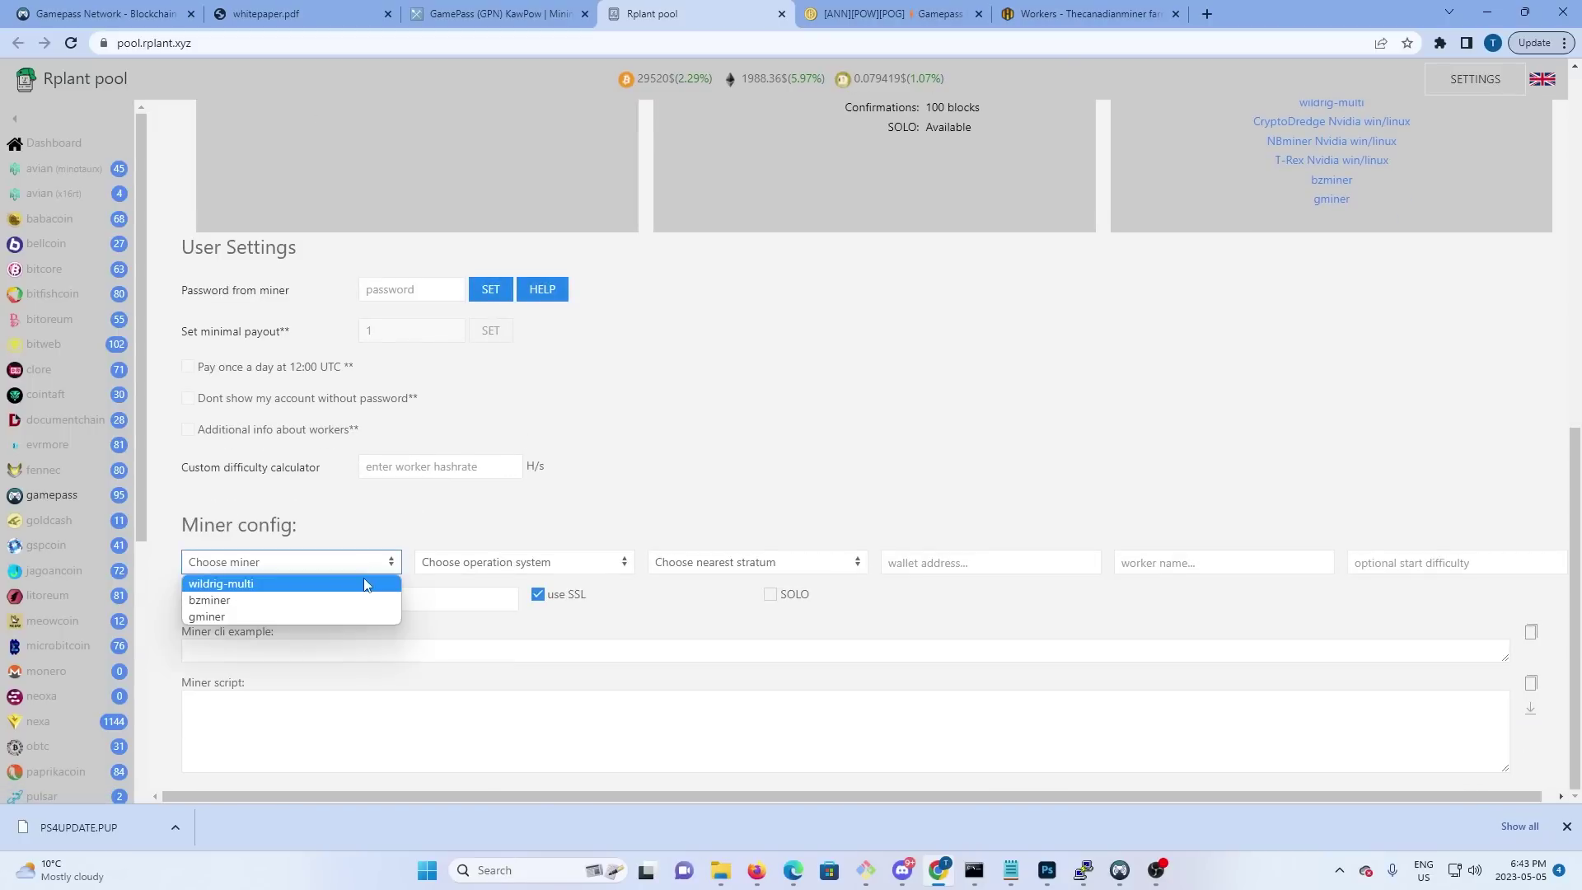
pyautogui.click(365, 584)
pyautogui.click(469, 570)
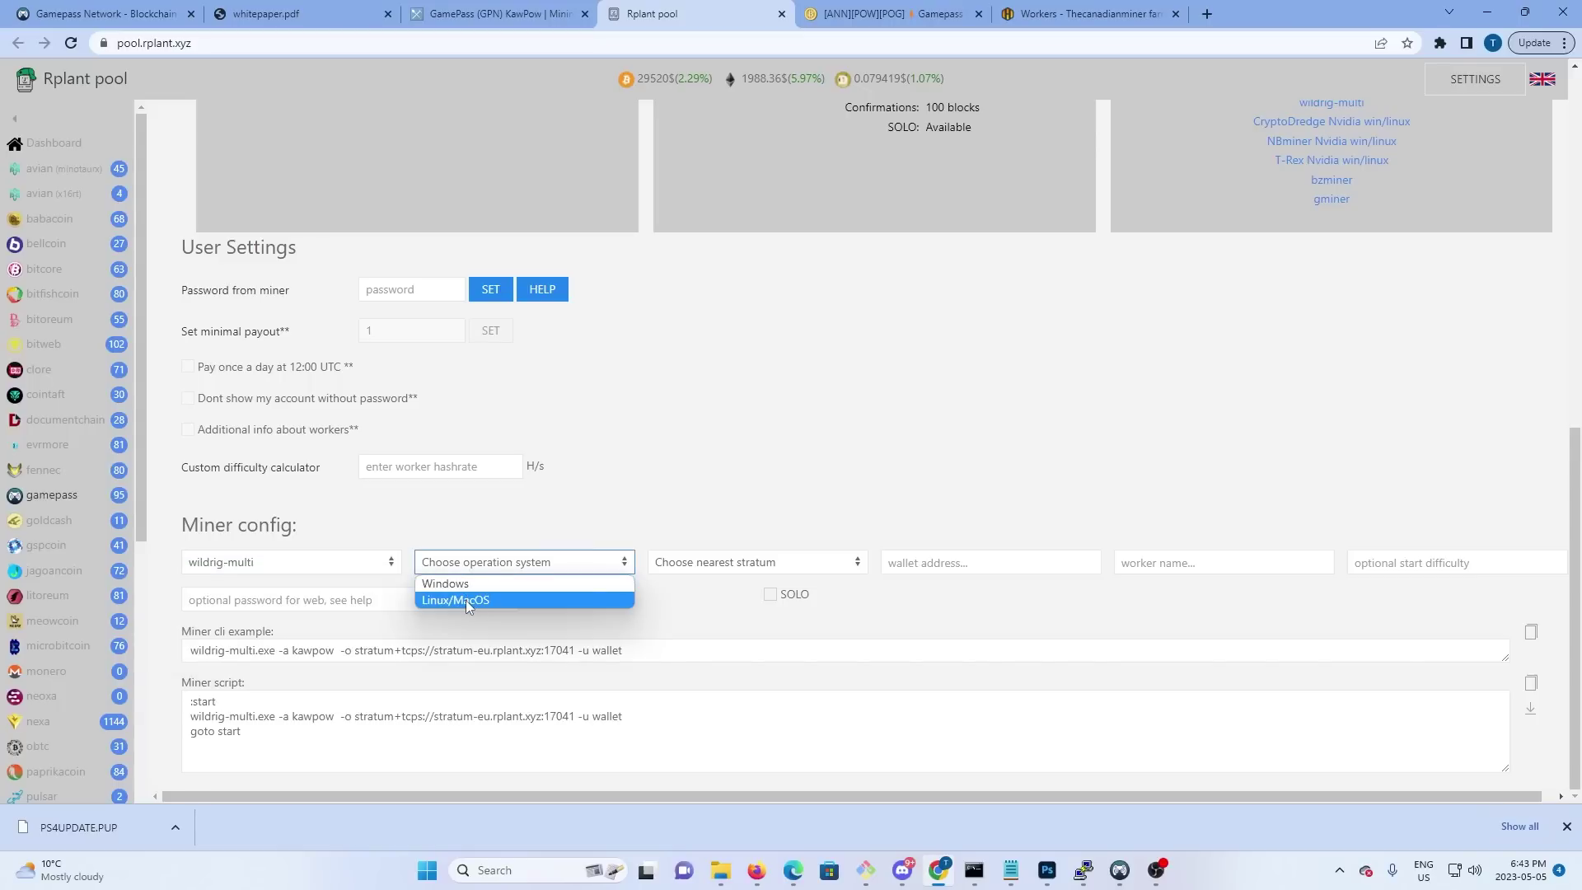
pyautogui.click(466, 599)
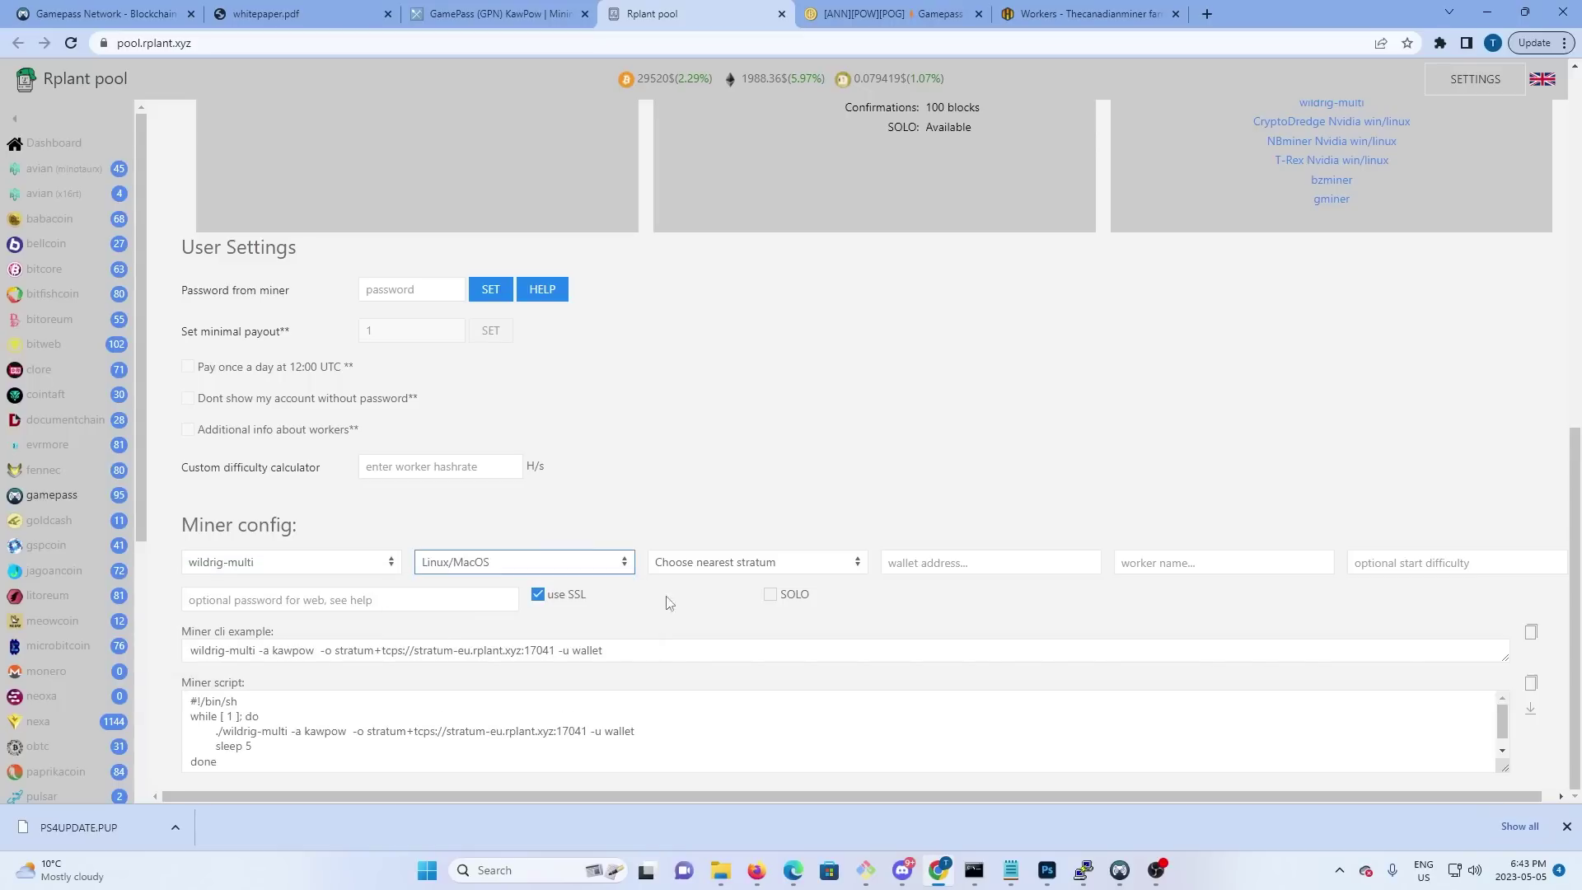
pyautogui.click(771, 560)
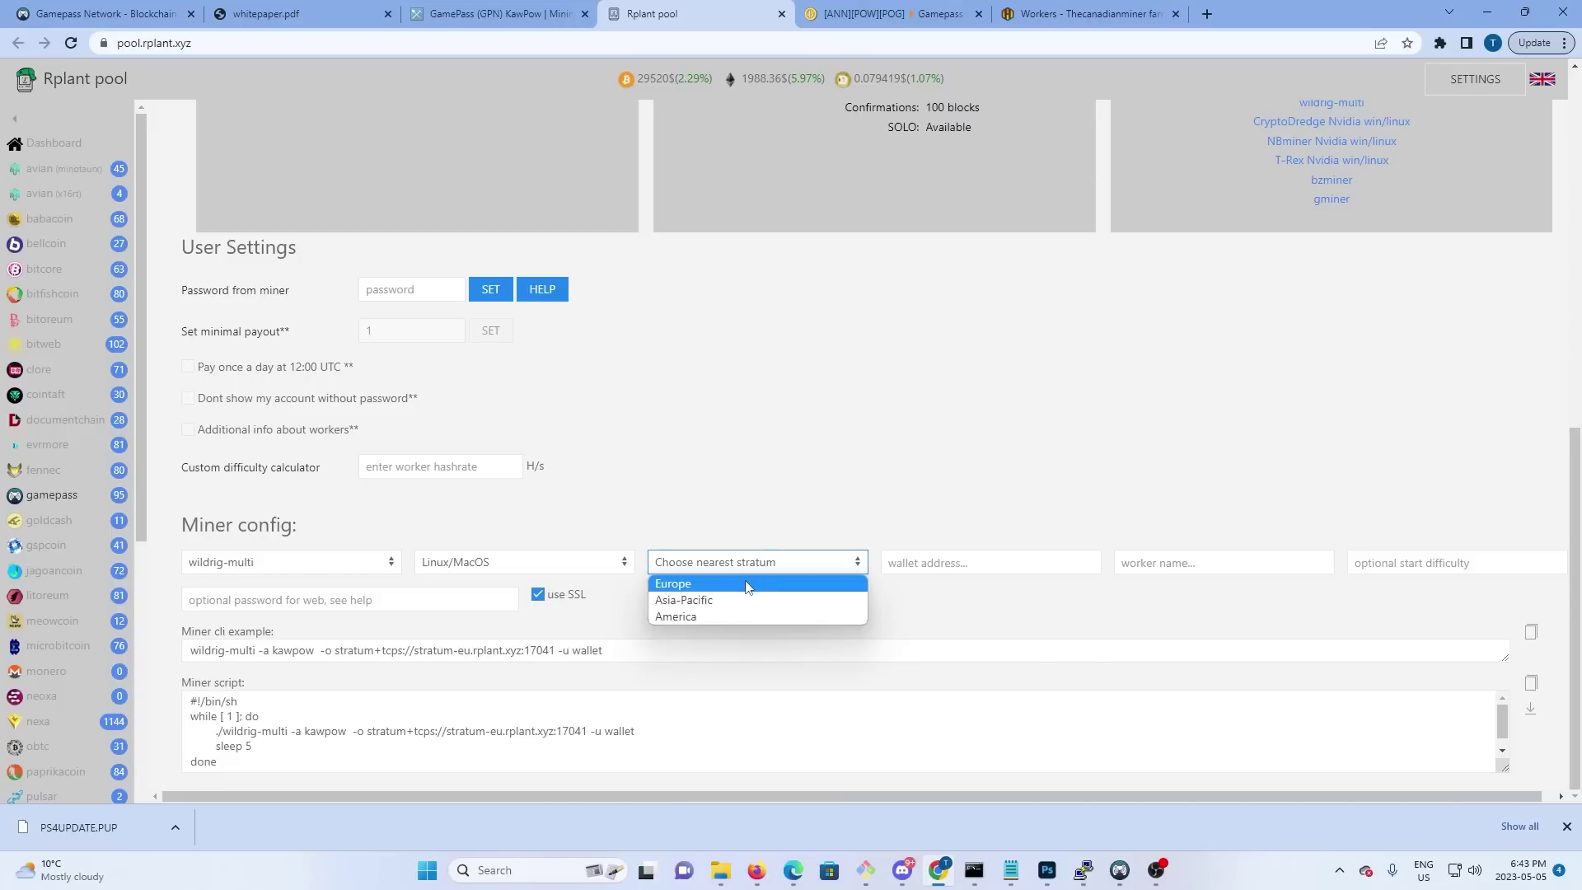
pyautogui.click(731, 617)
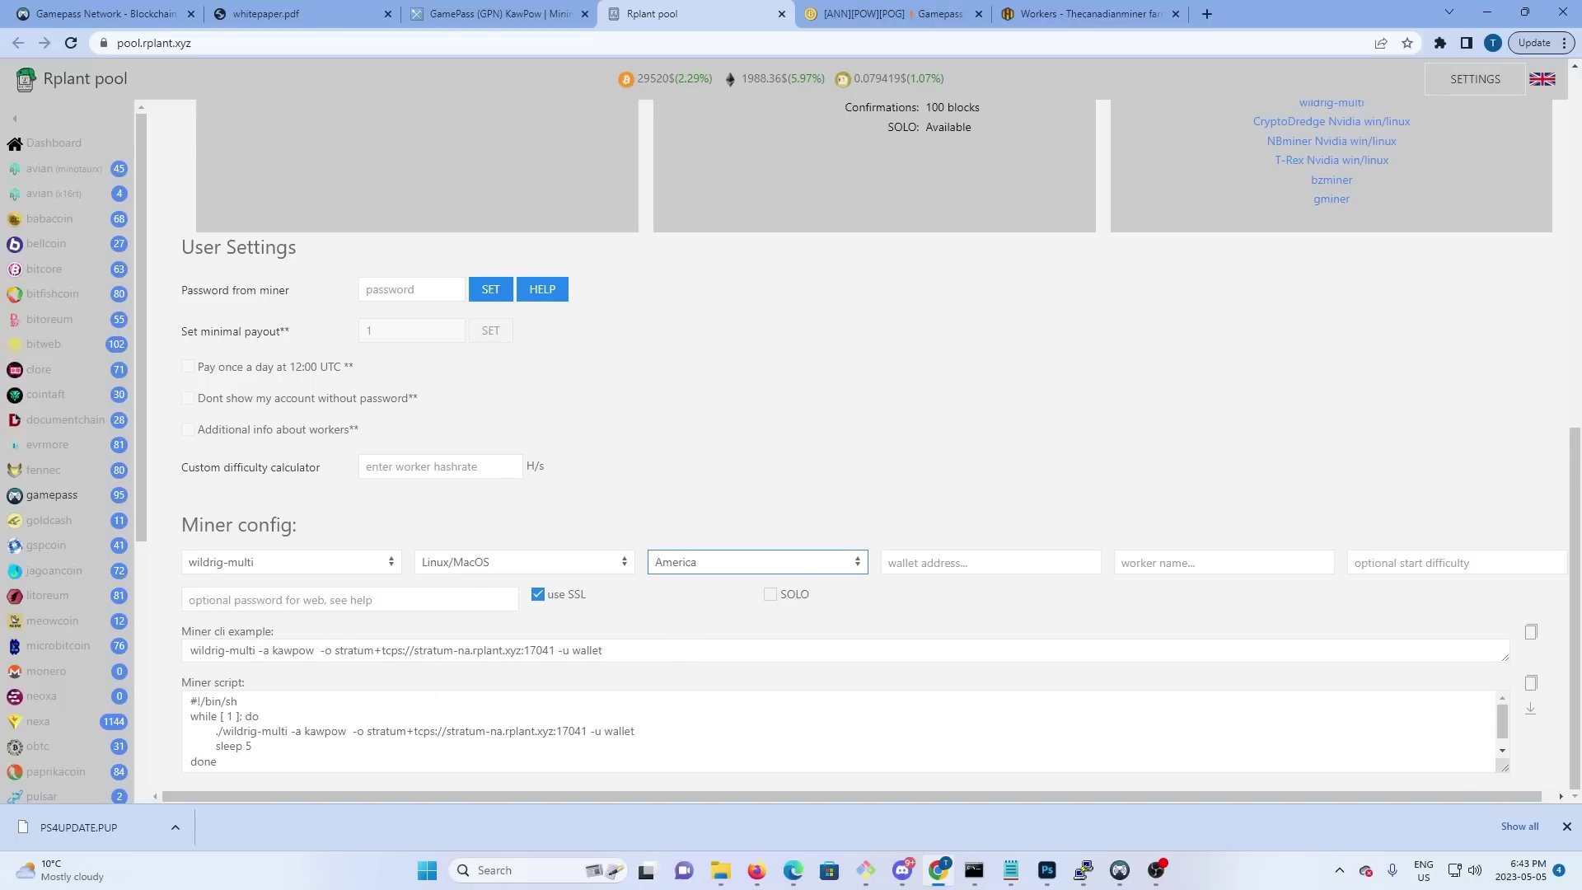
pyautogui.hotkey('ctrl', '9')
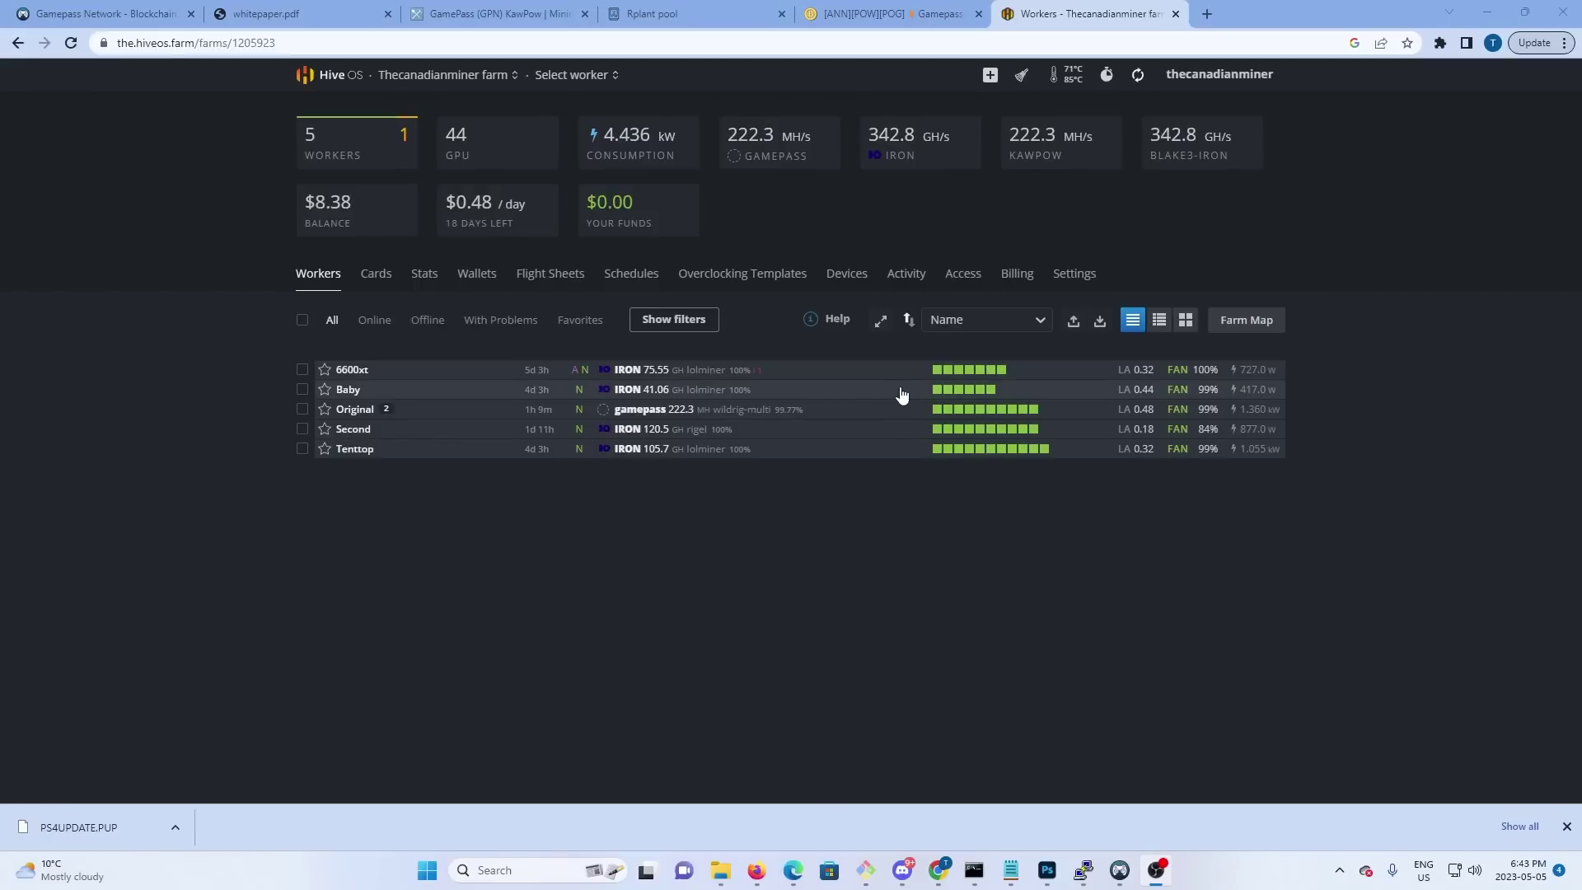
# Copy the 'mining' receiving address from the Gamepass Core wallet and go back to HiveOS
pyautogui.click(1122, 878)
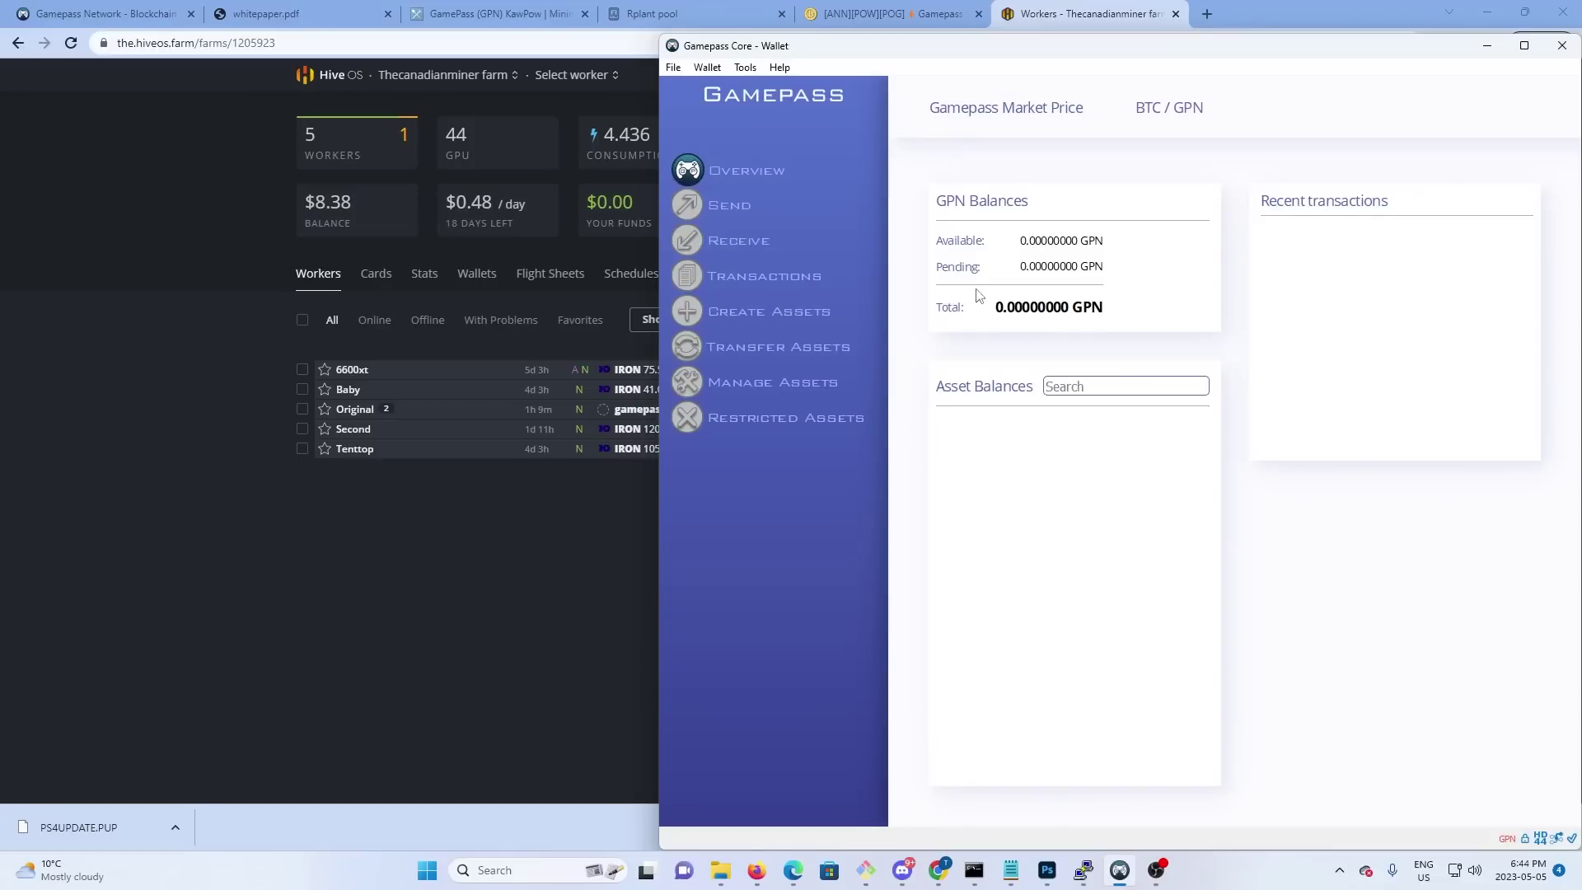
pyautogui.click(673, 70)
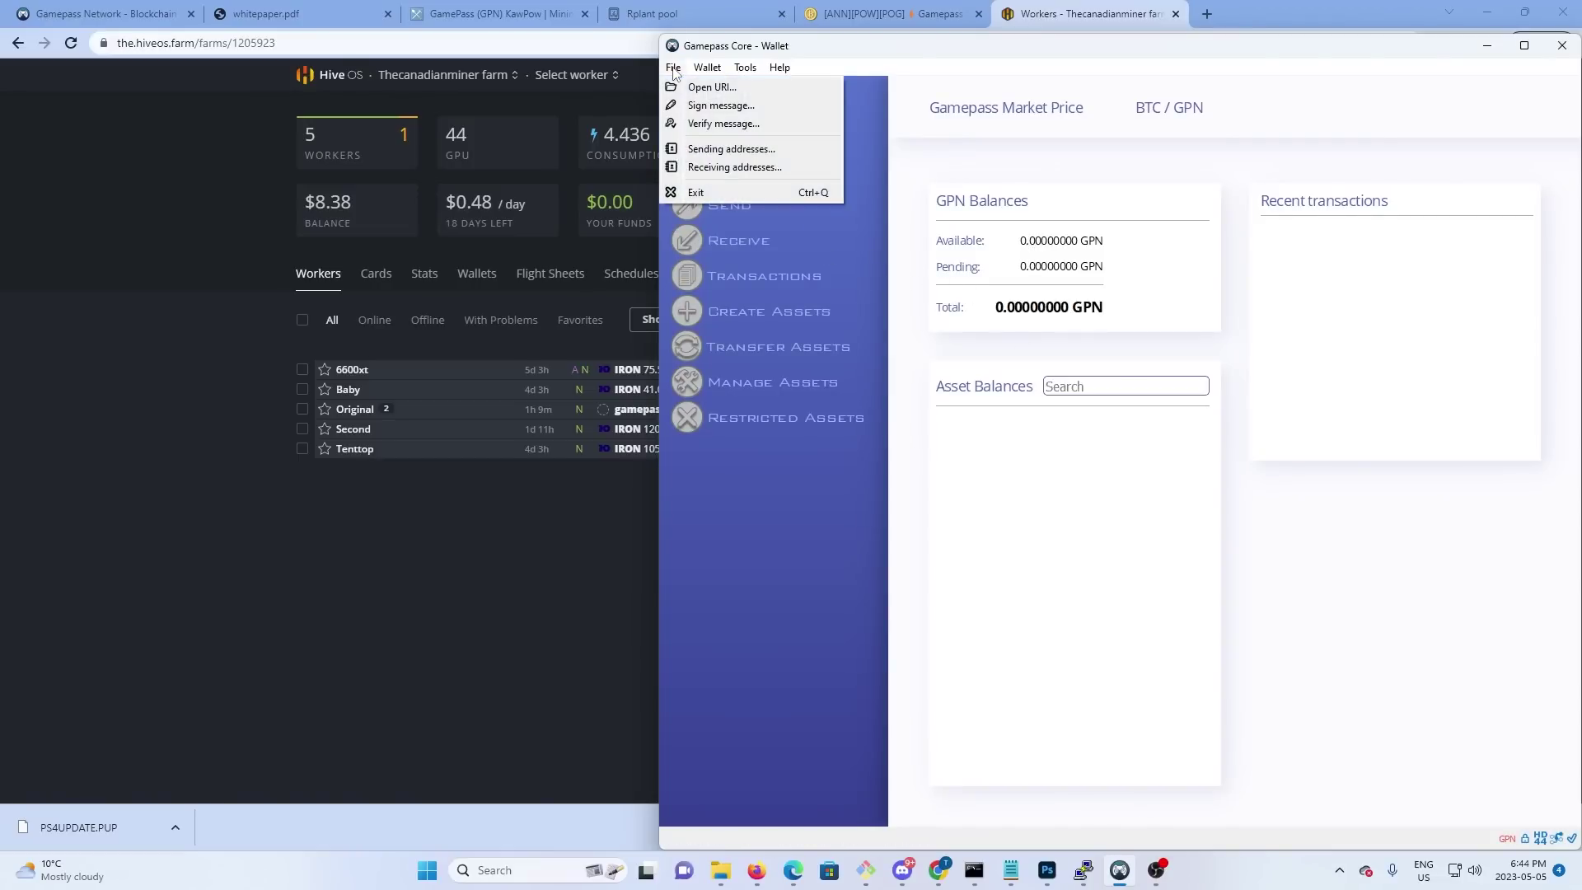
pyautogui.click(725, 167)
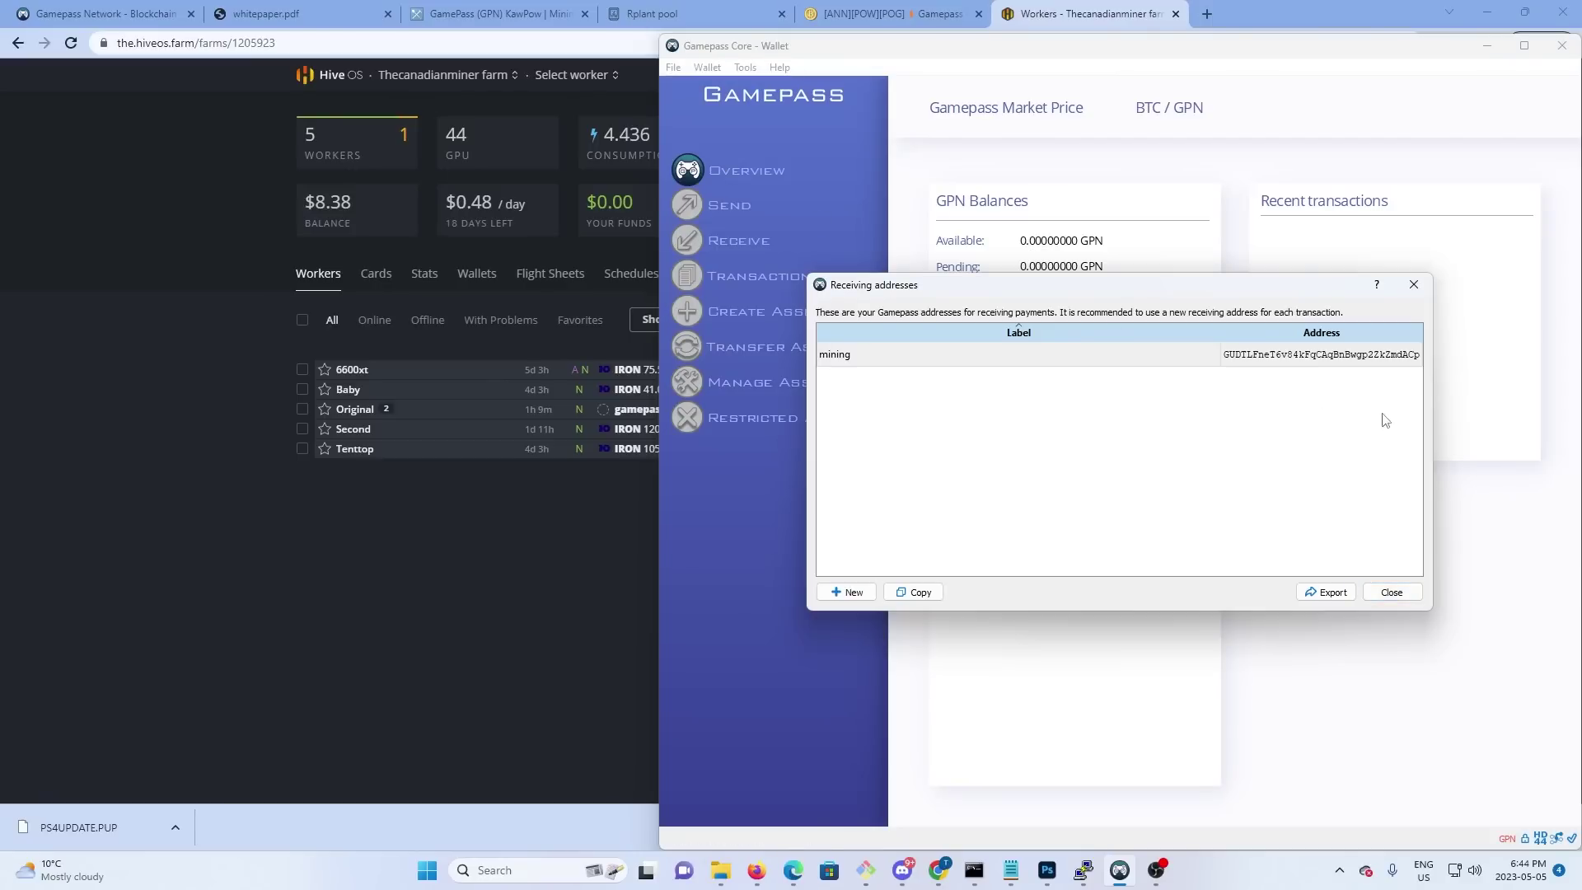
pyautogui.click(1341, 363)
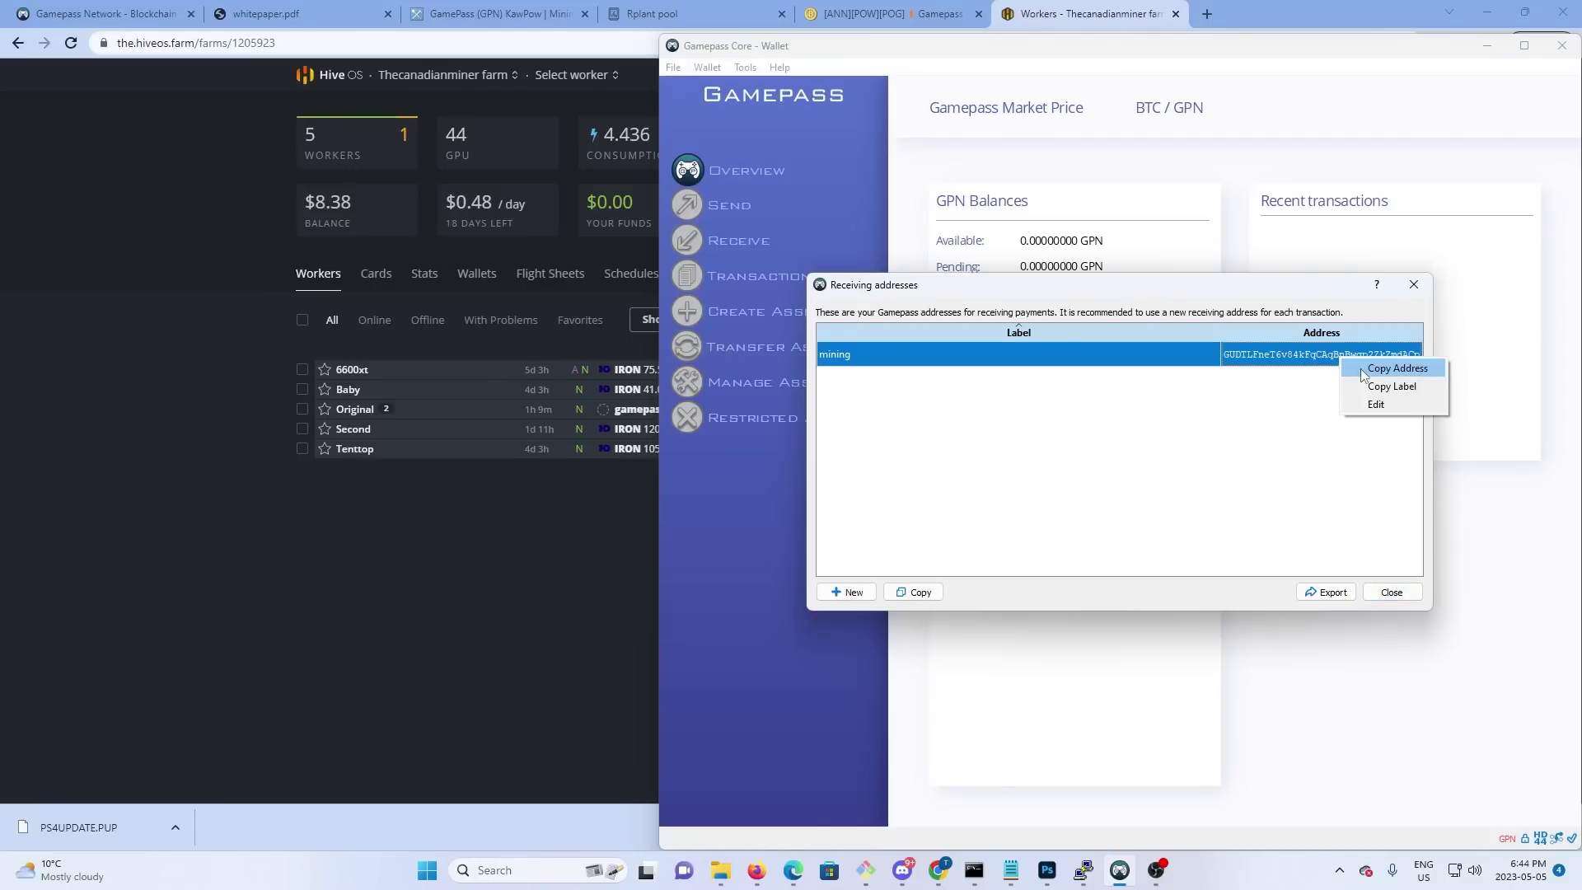
pyautogui.click(1361, 368)
pyautogui.click(523, 586)
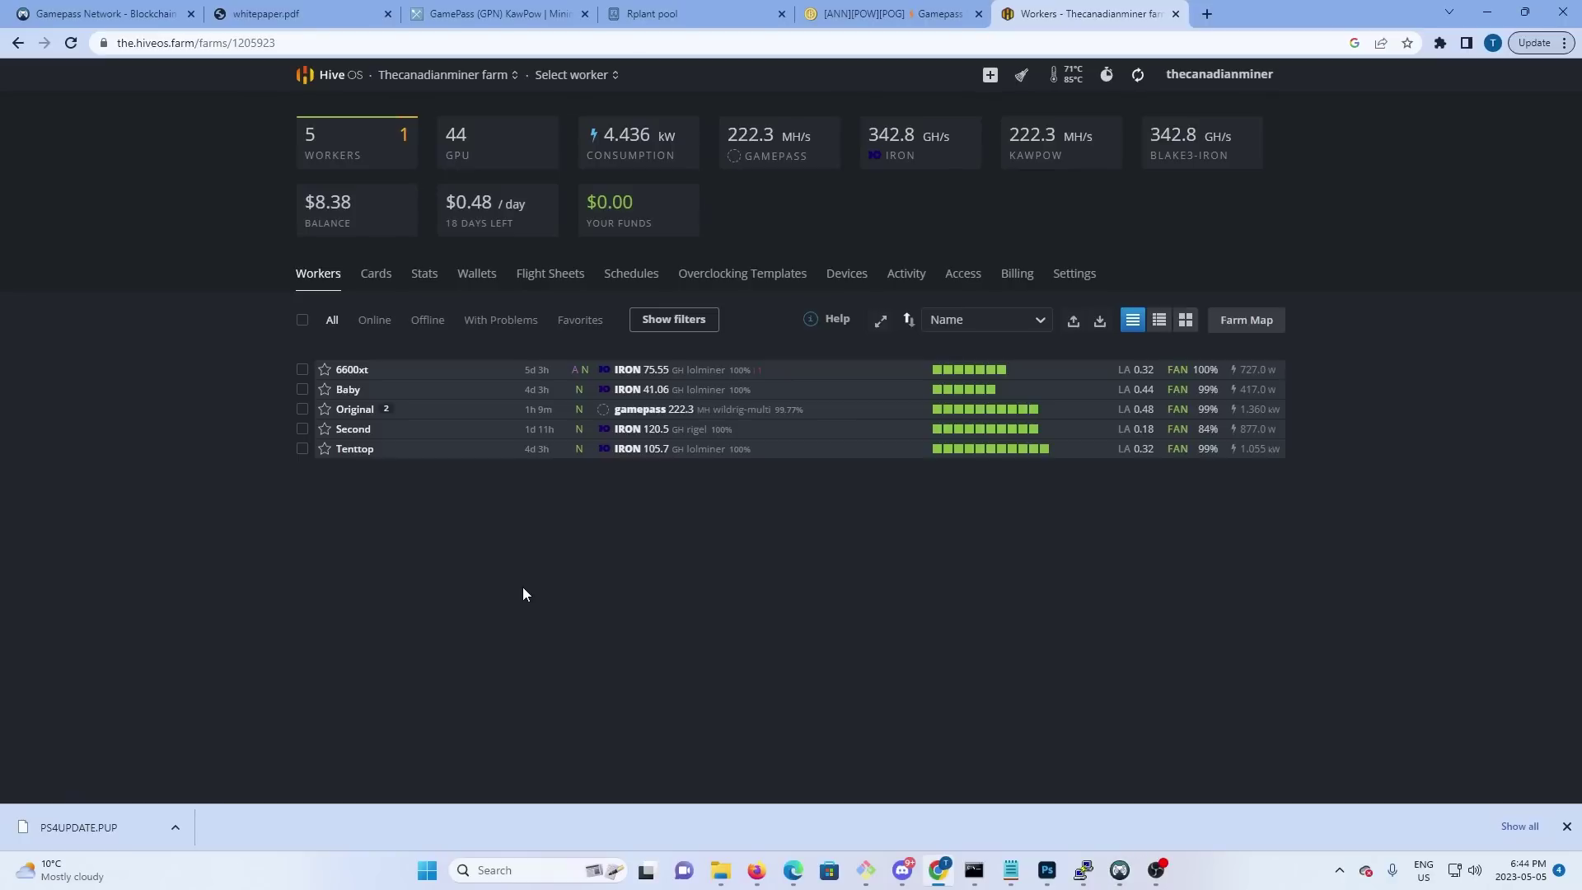
# Start a new wallet on the farm and search the coin list for gamepass
pyautogui.click(484, 276)
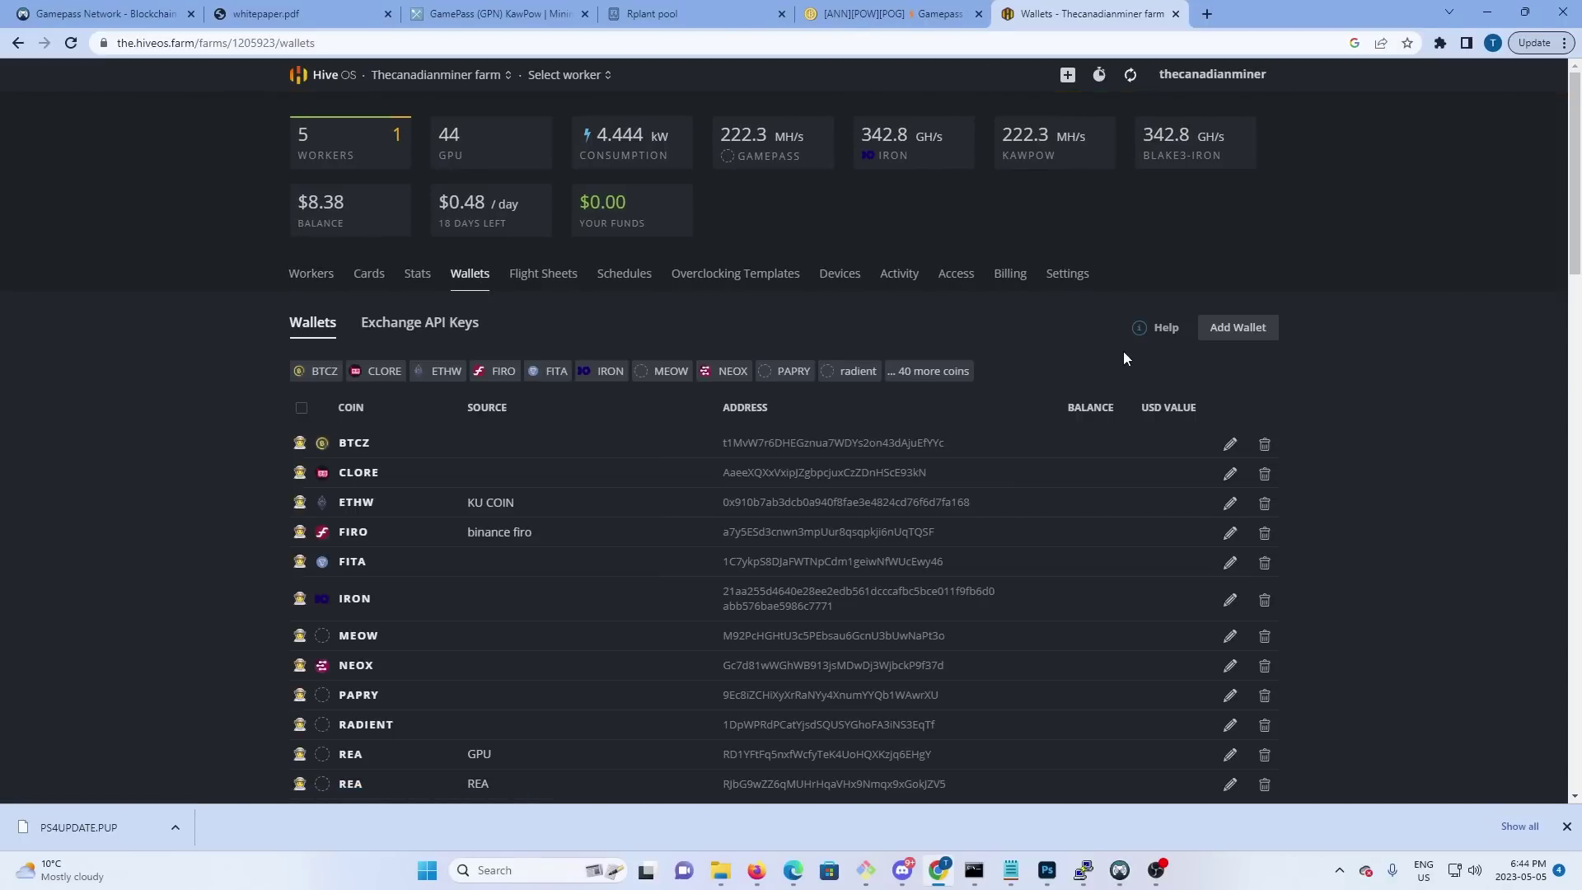
pyautogui.click(1244, 330)
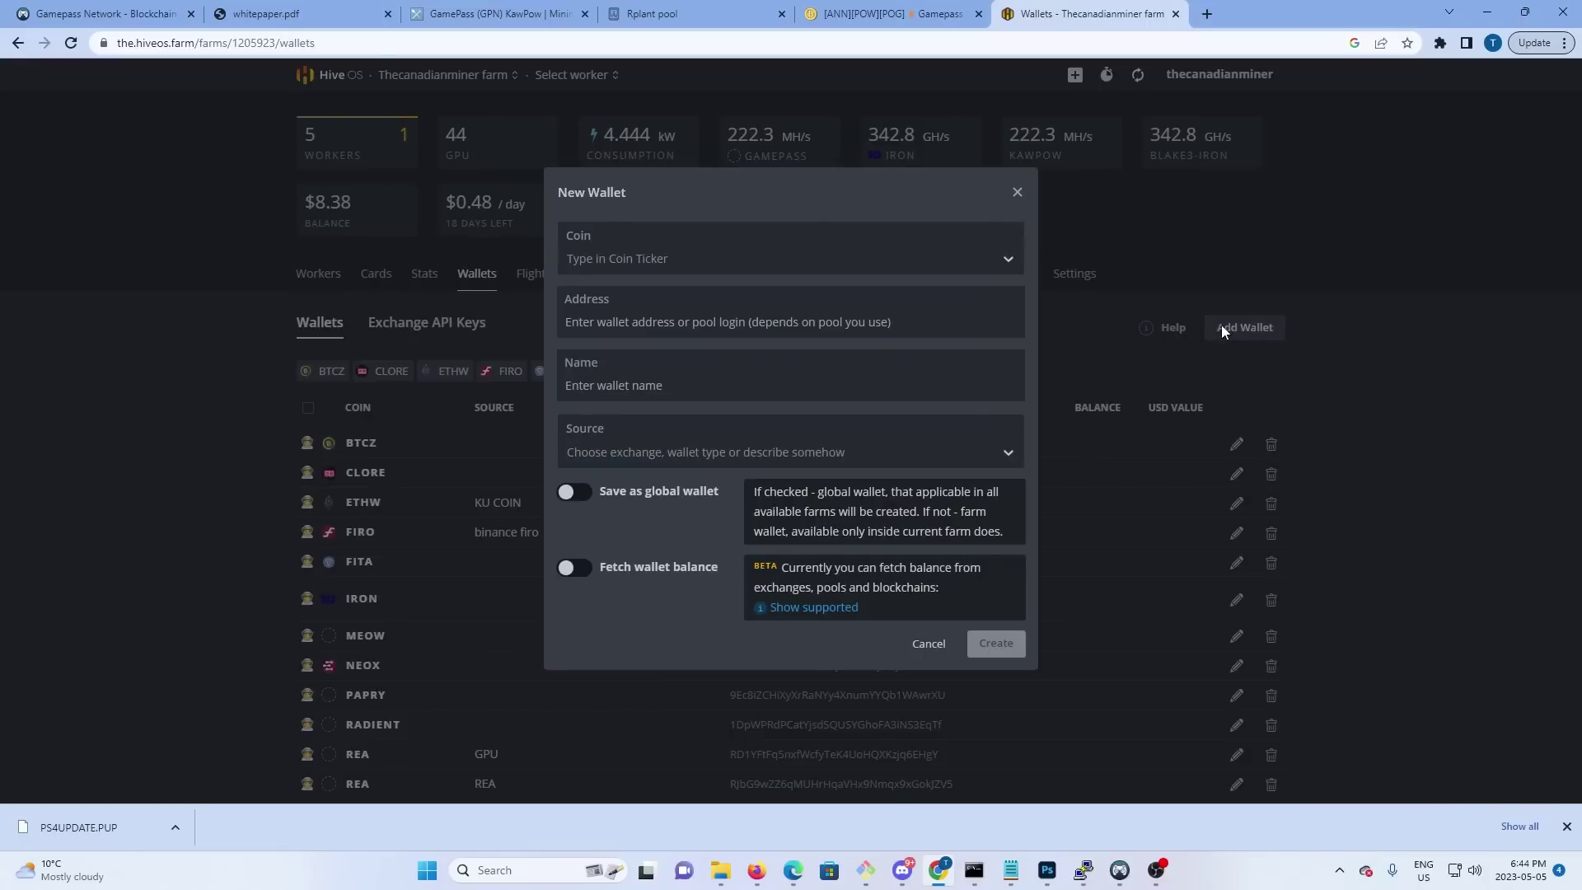
pyautogui.click(621, 258)
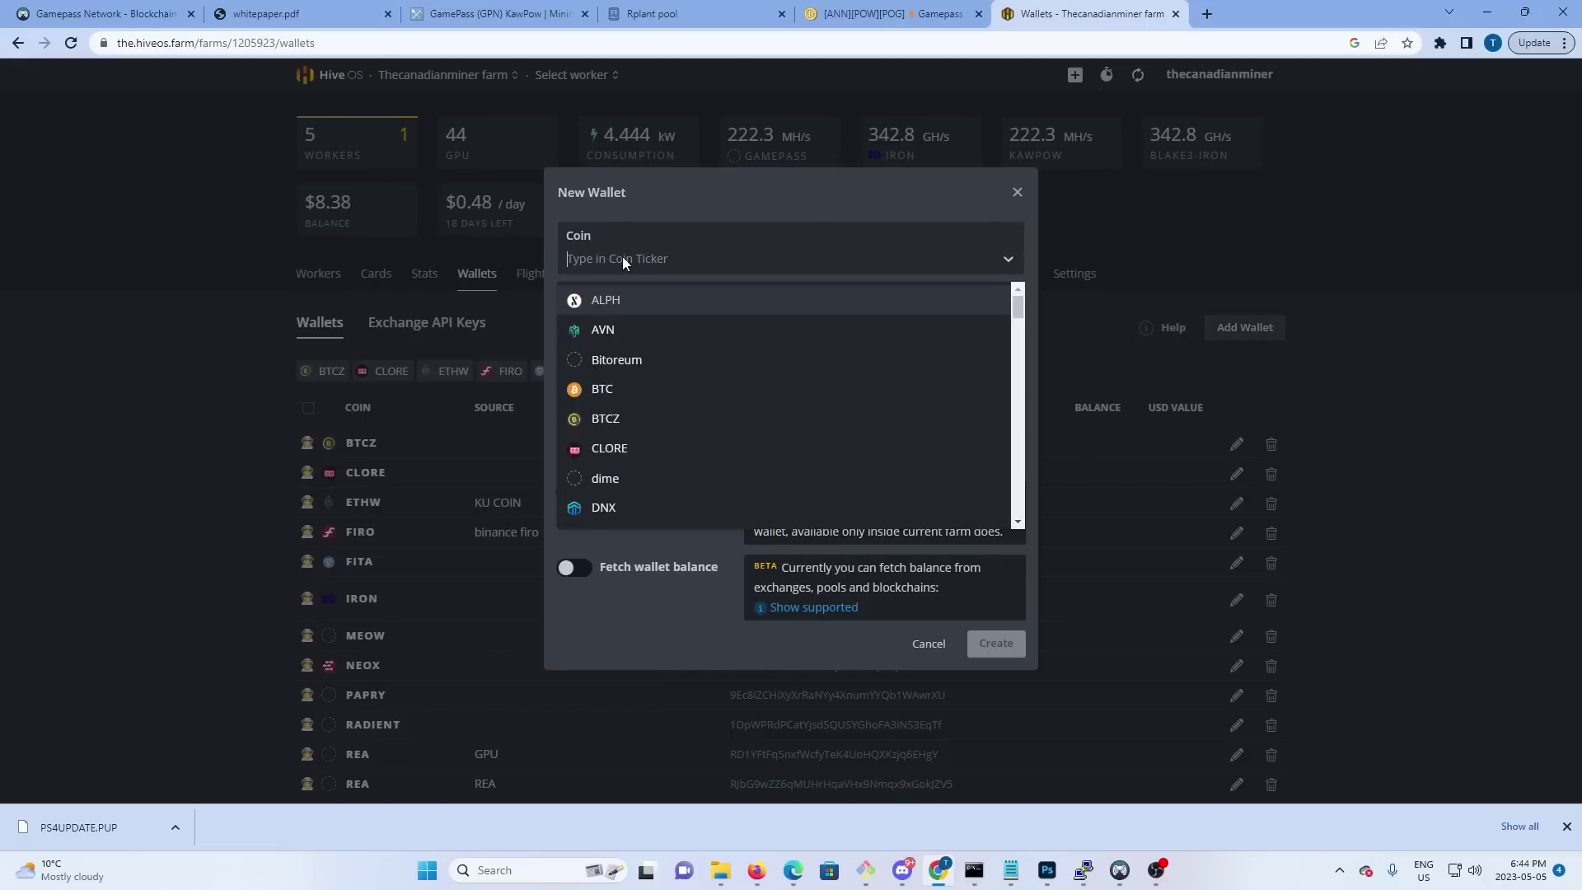
pyautogui.write('c')
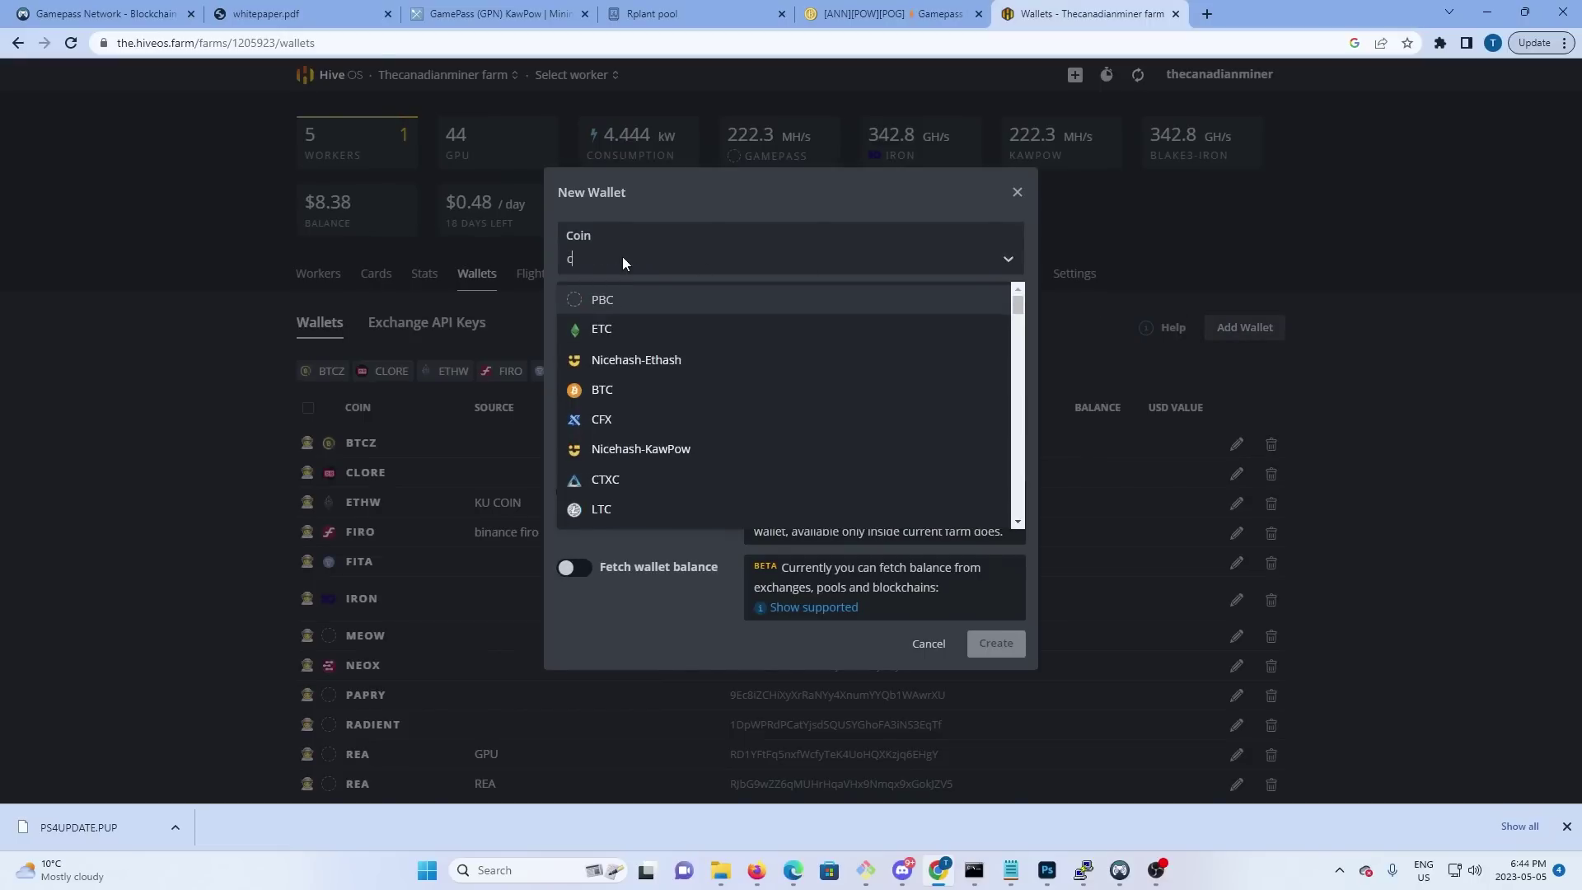
pyautogui.press('BackSpace')
pyautogui.write('ga')
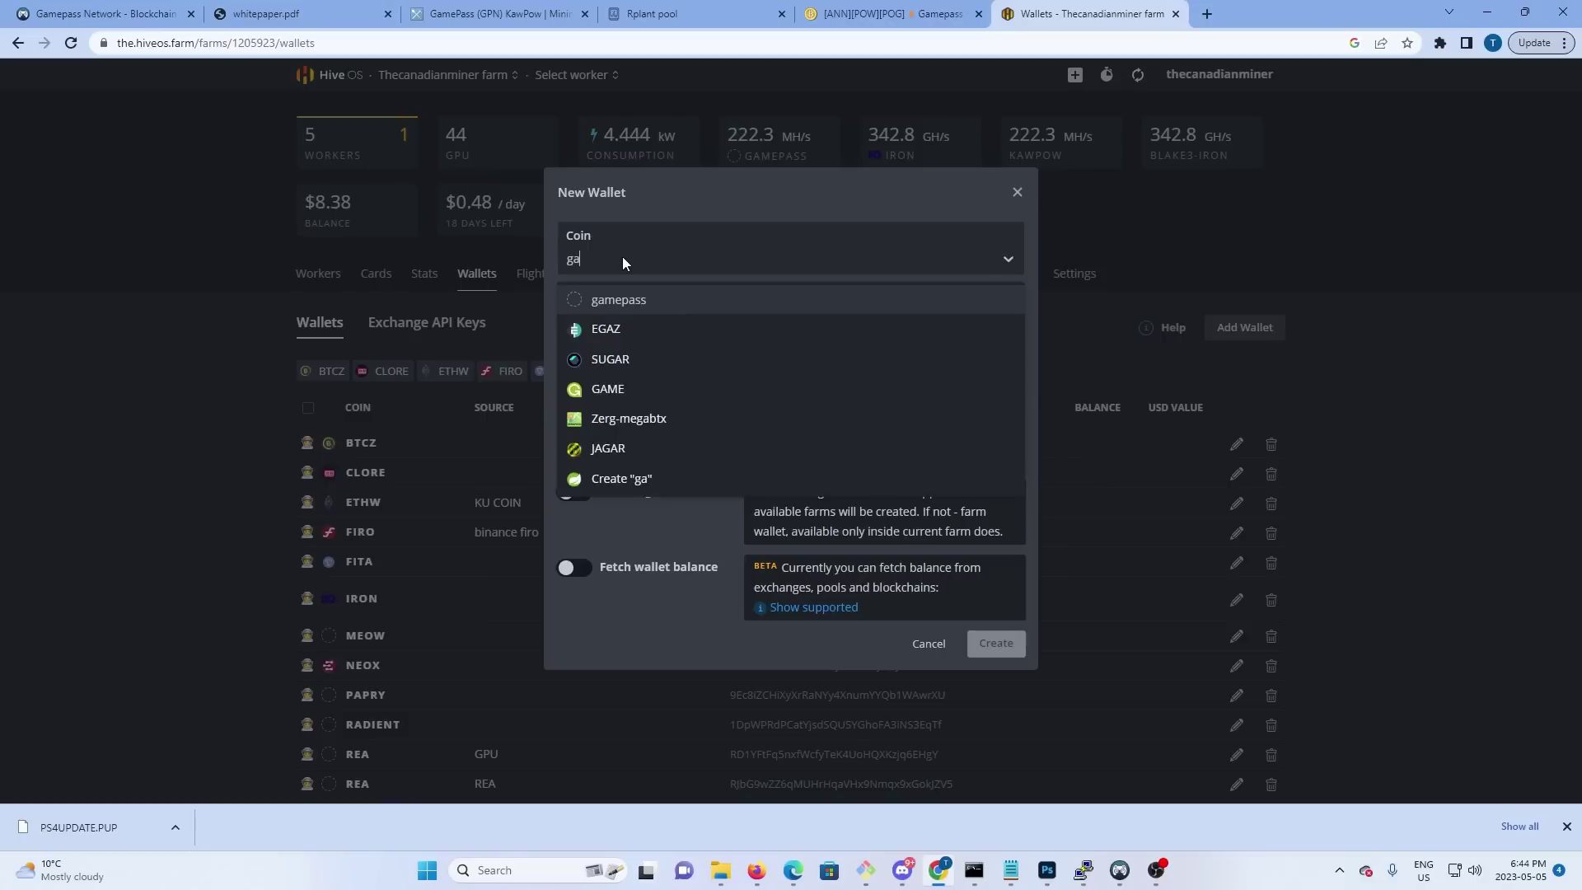
pyautogui.write('mespa')
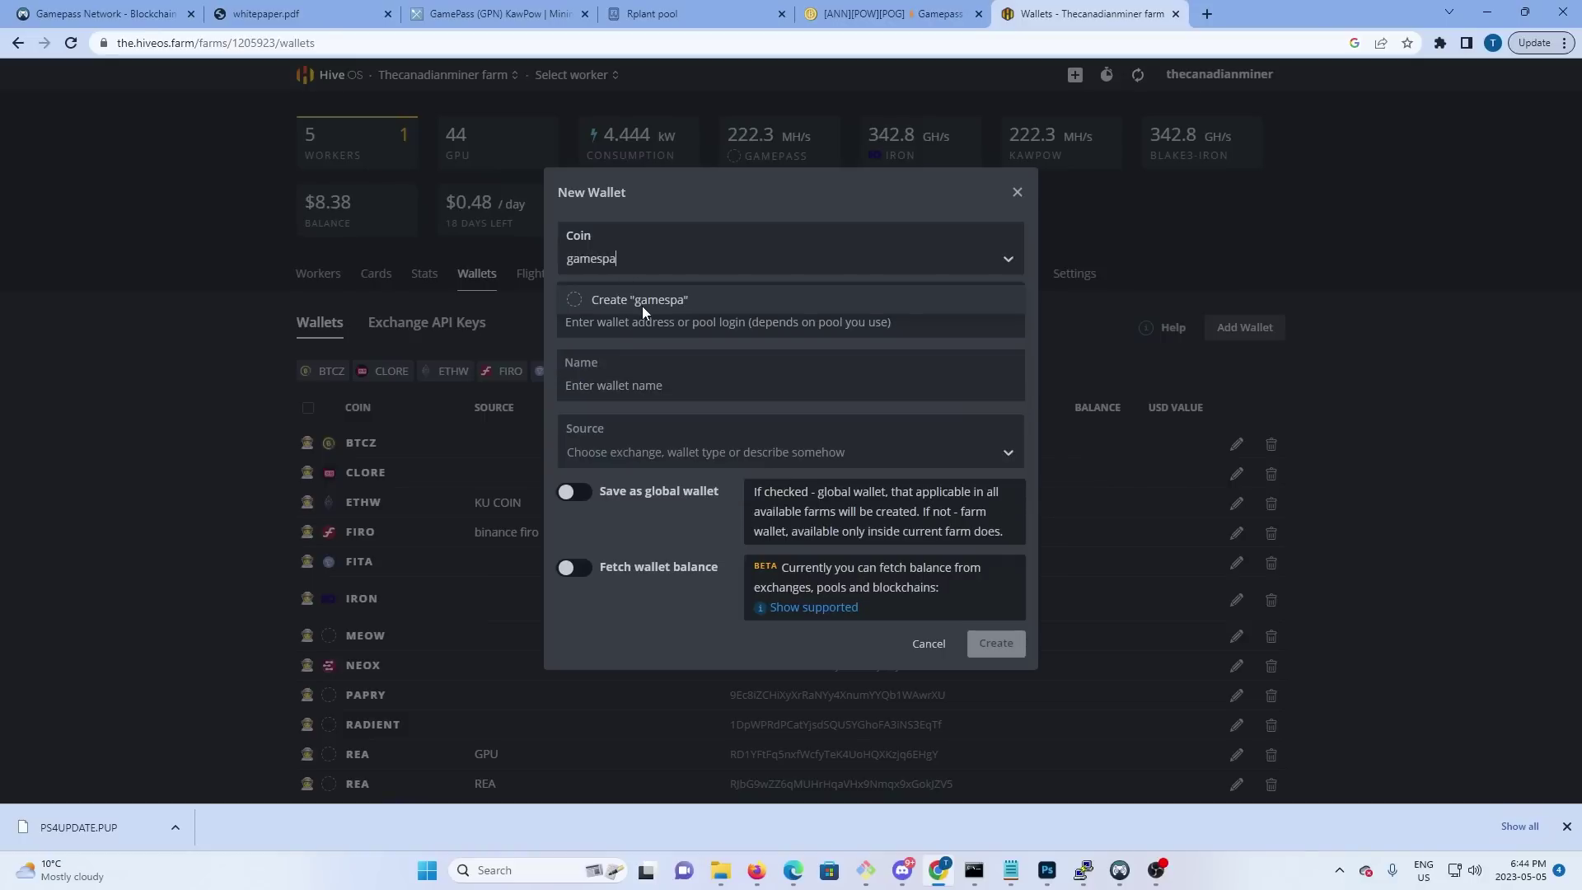
pyautogui.click(719, 253)
pyautogui.write('ss')
pyautogui.click(1006, 262)
# Pick gamepass as the new wallet's coin from the full coin list
pyautogui.click(1005, 265)
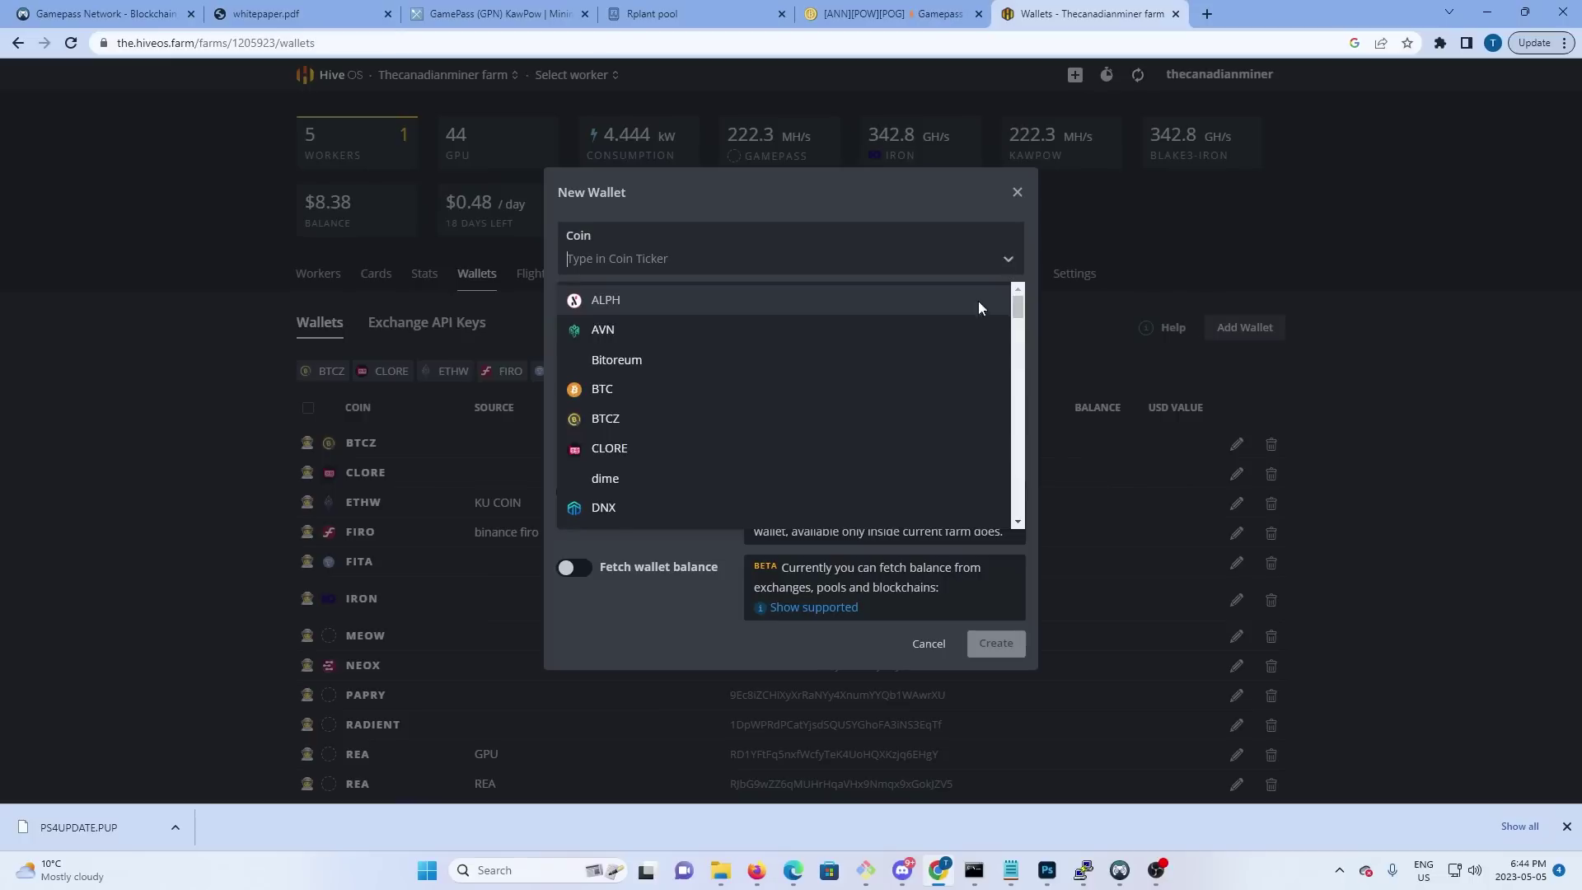
pyautogui.scroll(-9, 941, 355)
pyautogui.scroll(7, 940, 363)
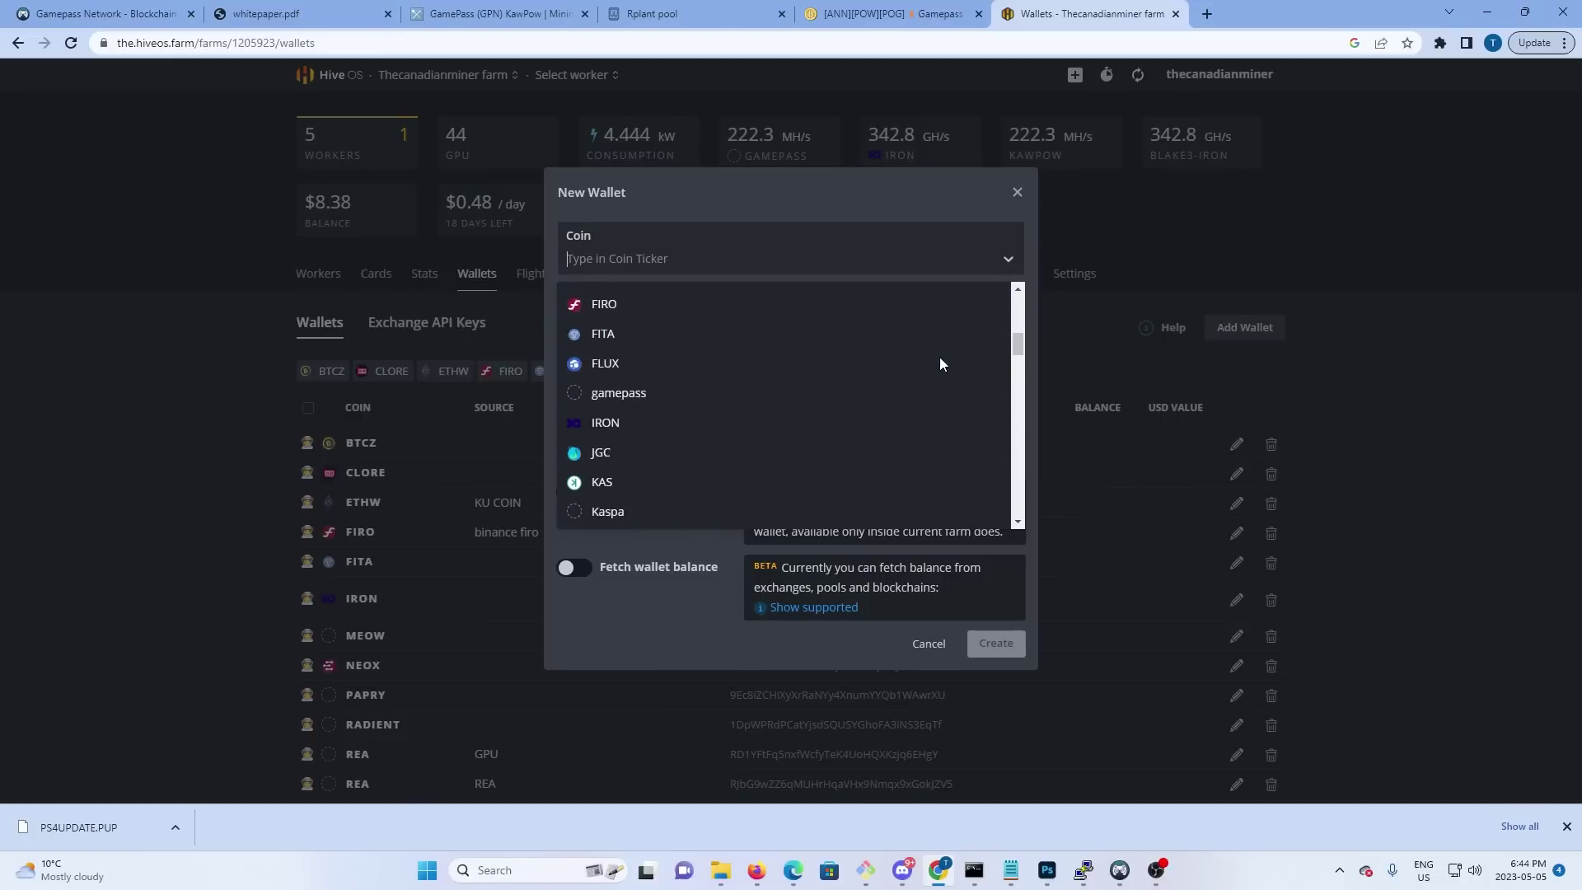
pyautogui.scroll(-8, 939, 362)
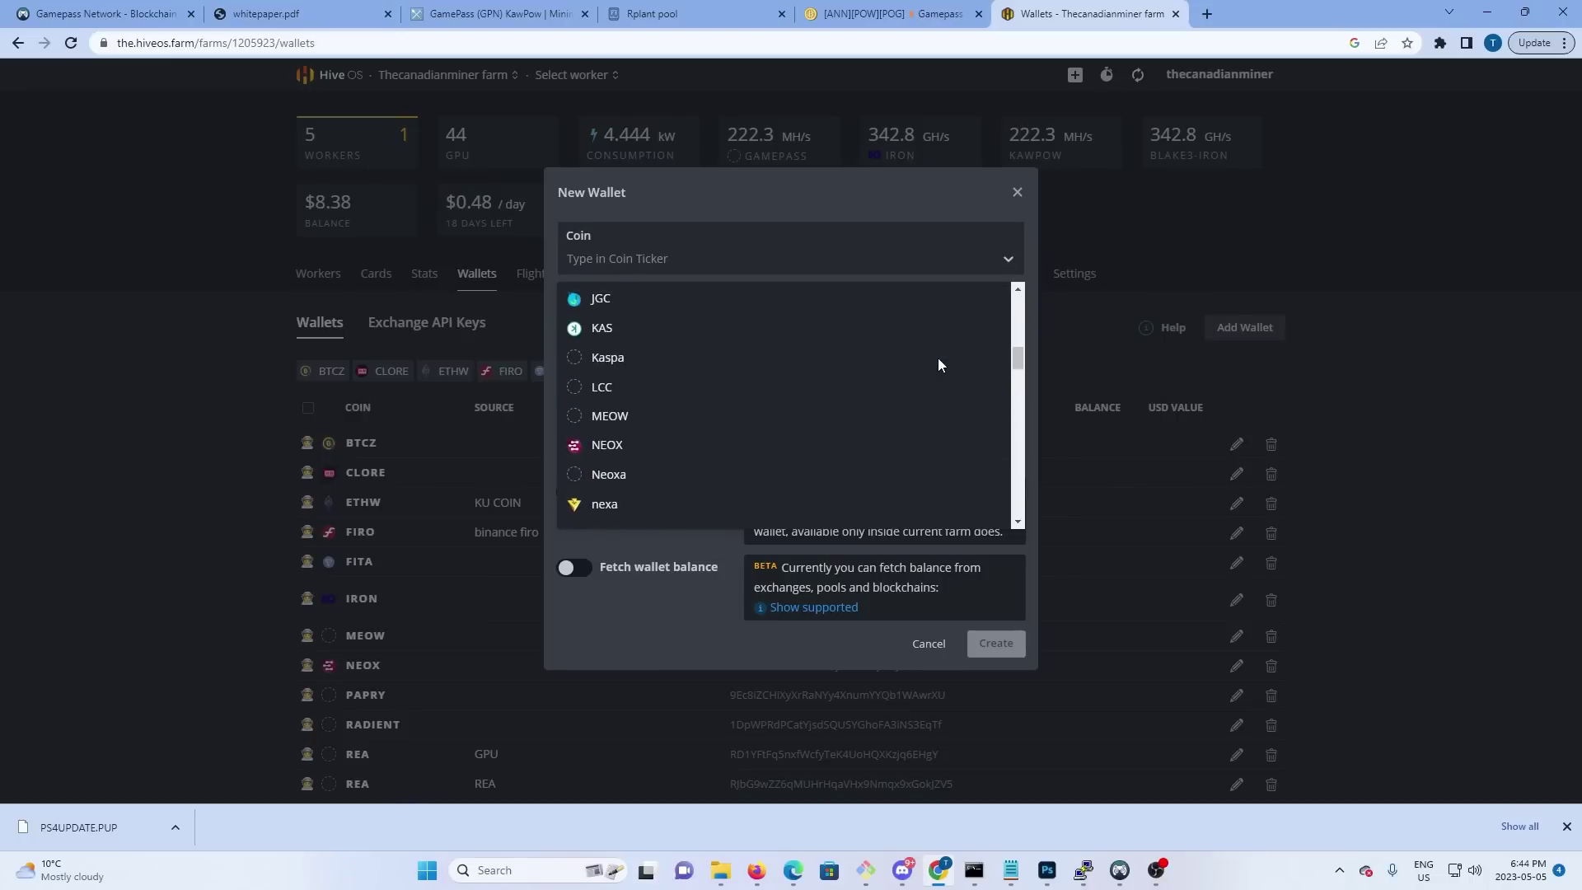
pyautogui.scroll(5, 938, 364)
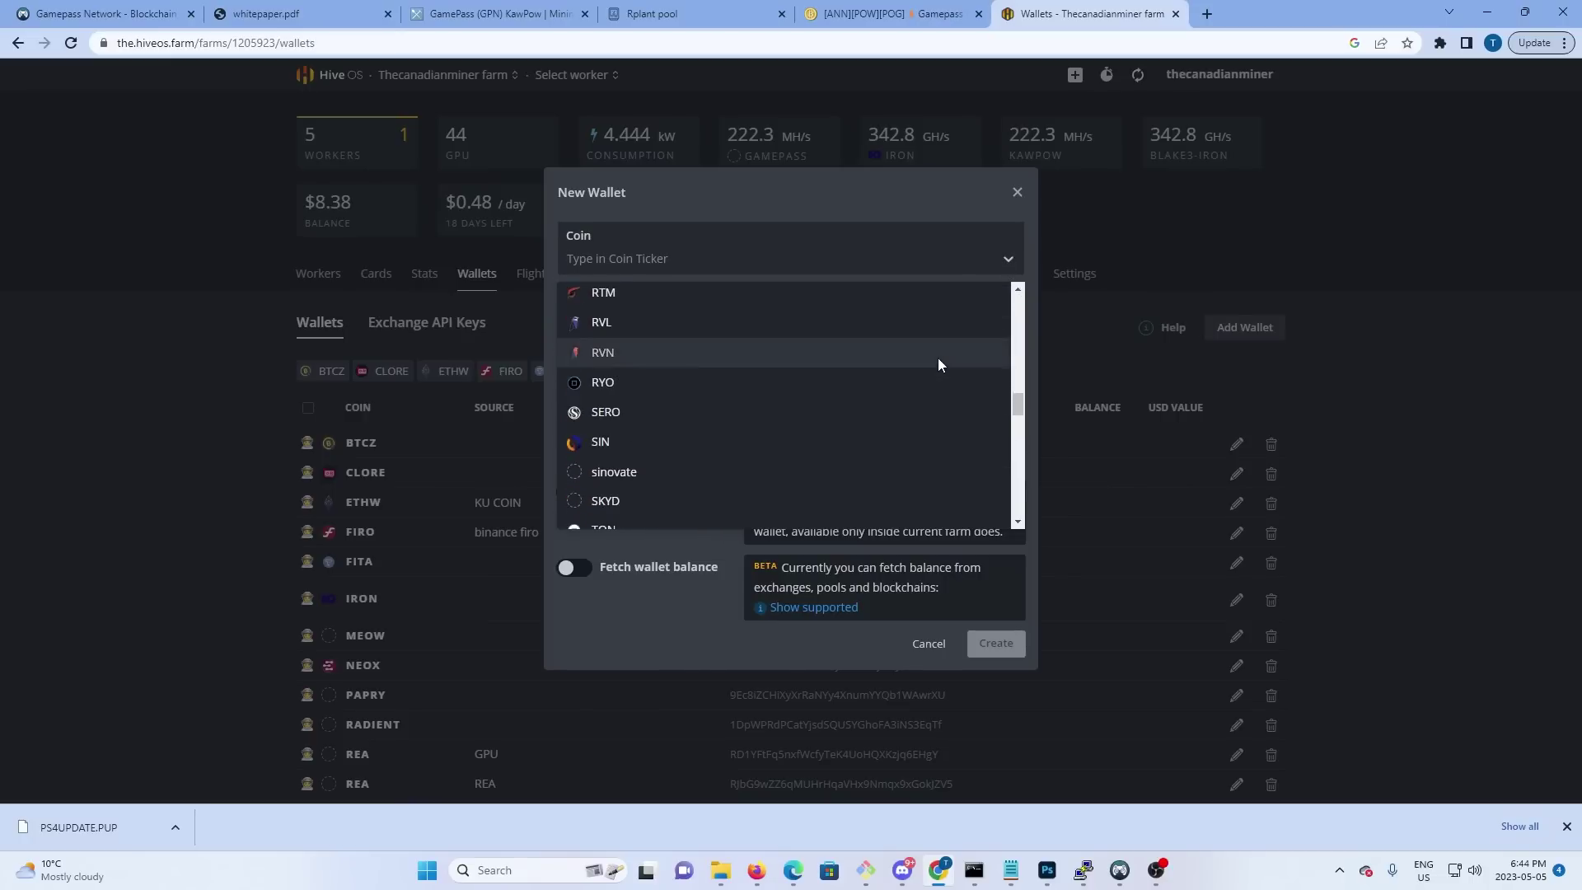
pyautogui.scroll(3, 937, 363)
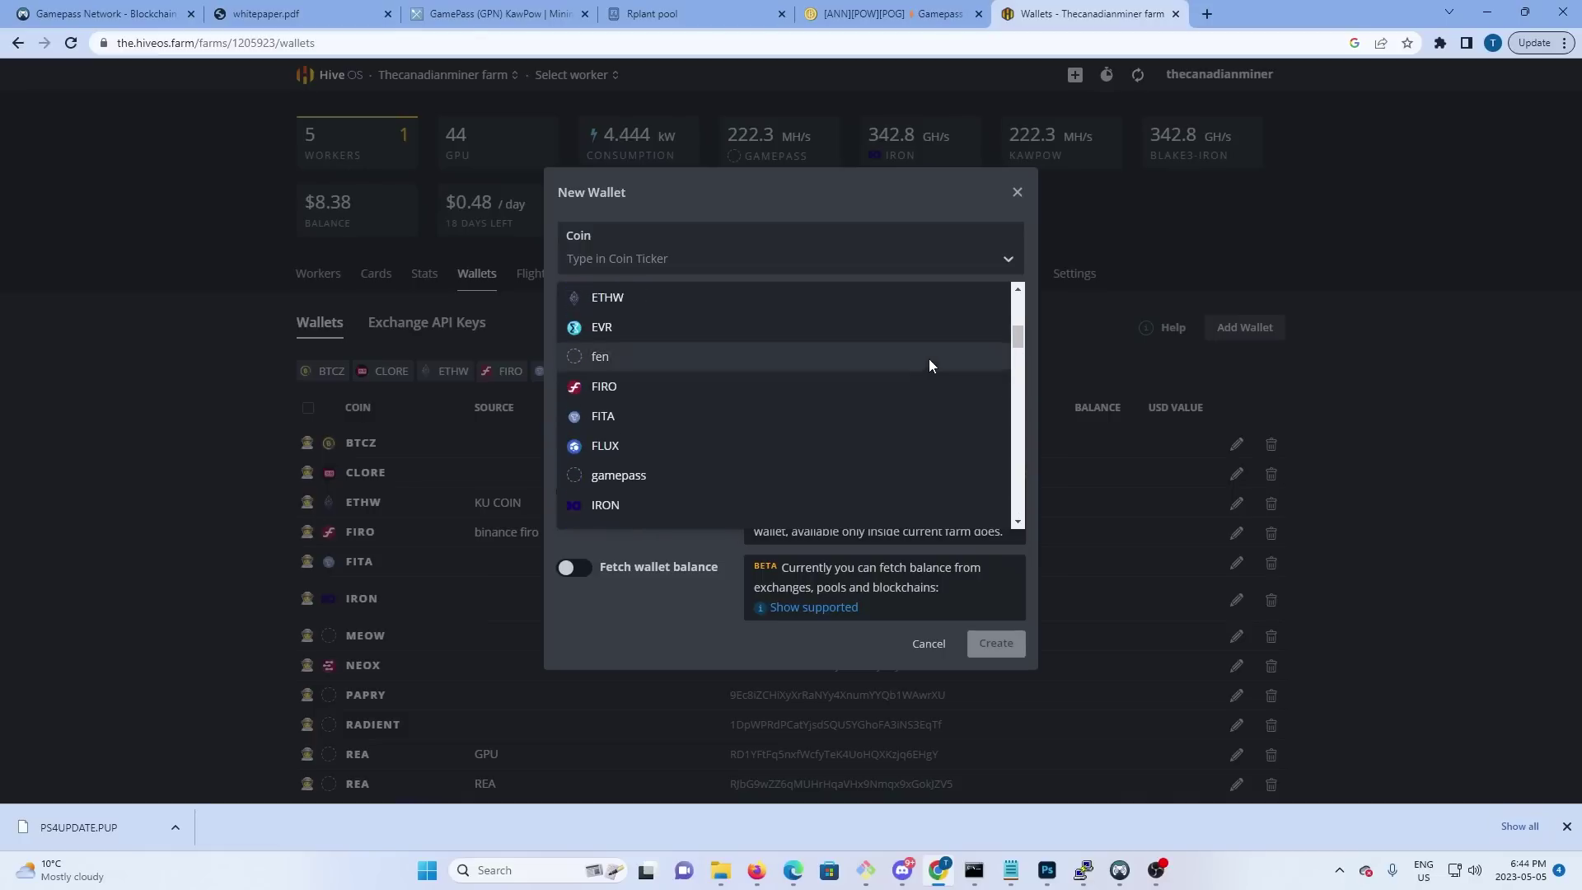
pyautogui.click(839, 468)
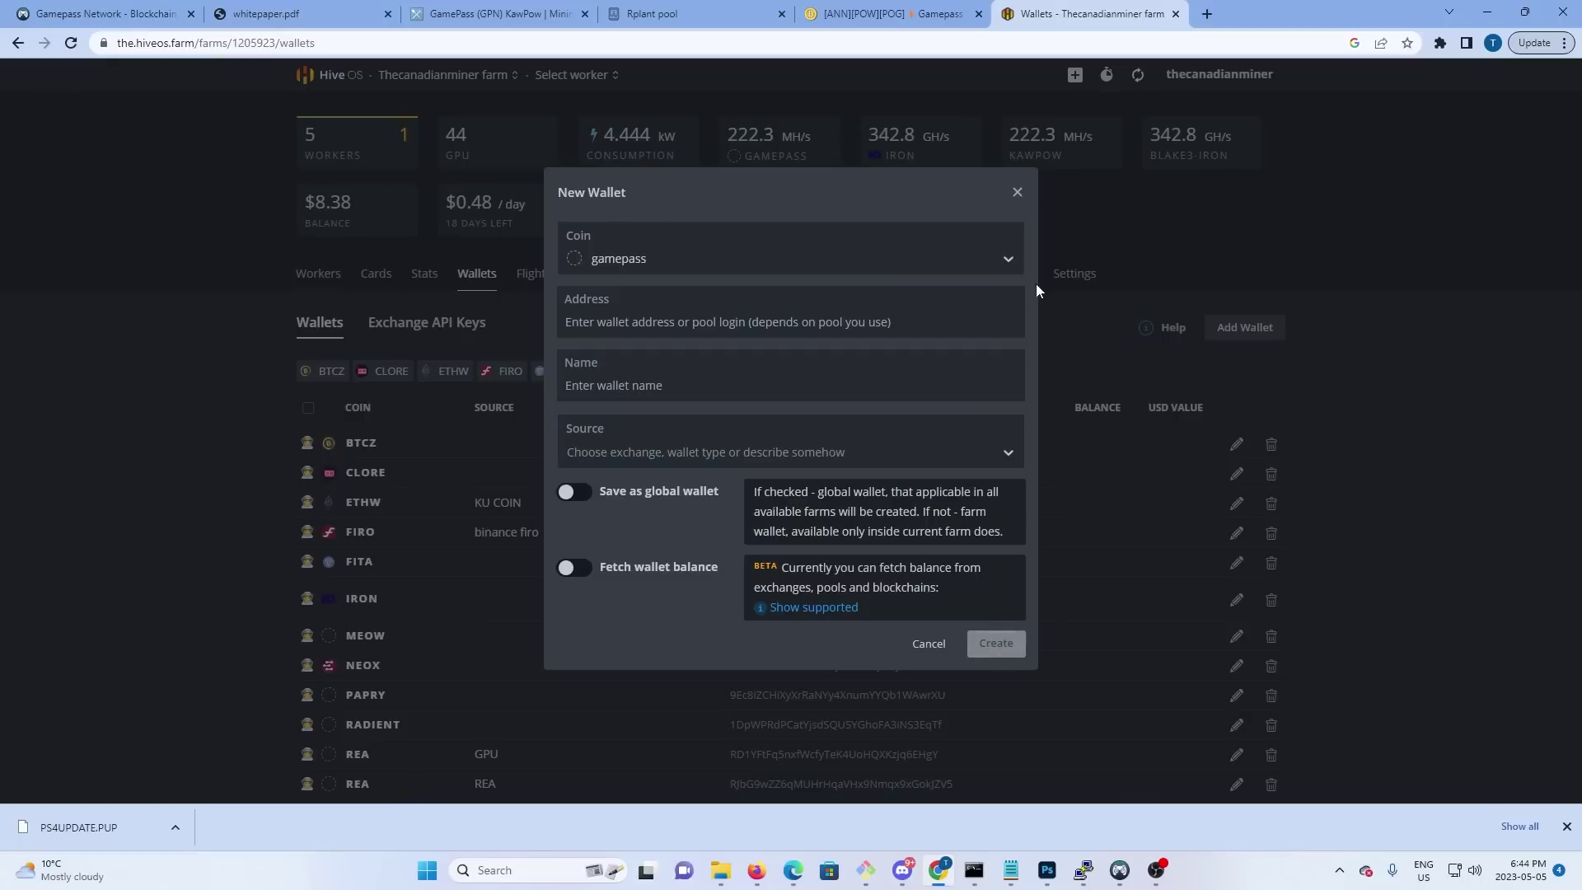
# Discard the new wallet form, locate the existing GAMEPASS wallet, and return to the workers overview
pyautogui.click(1017, 193)
pyautogui.scroll(-7, 273, 318)
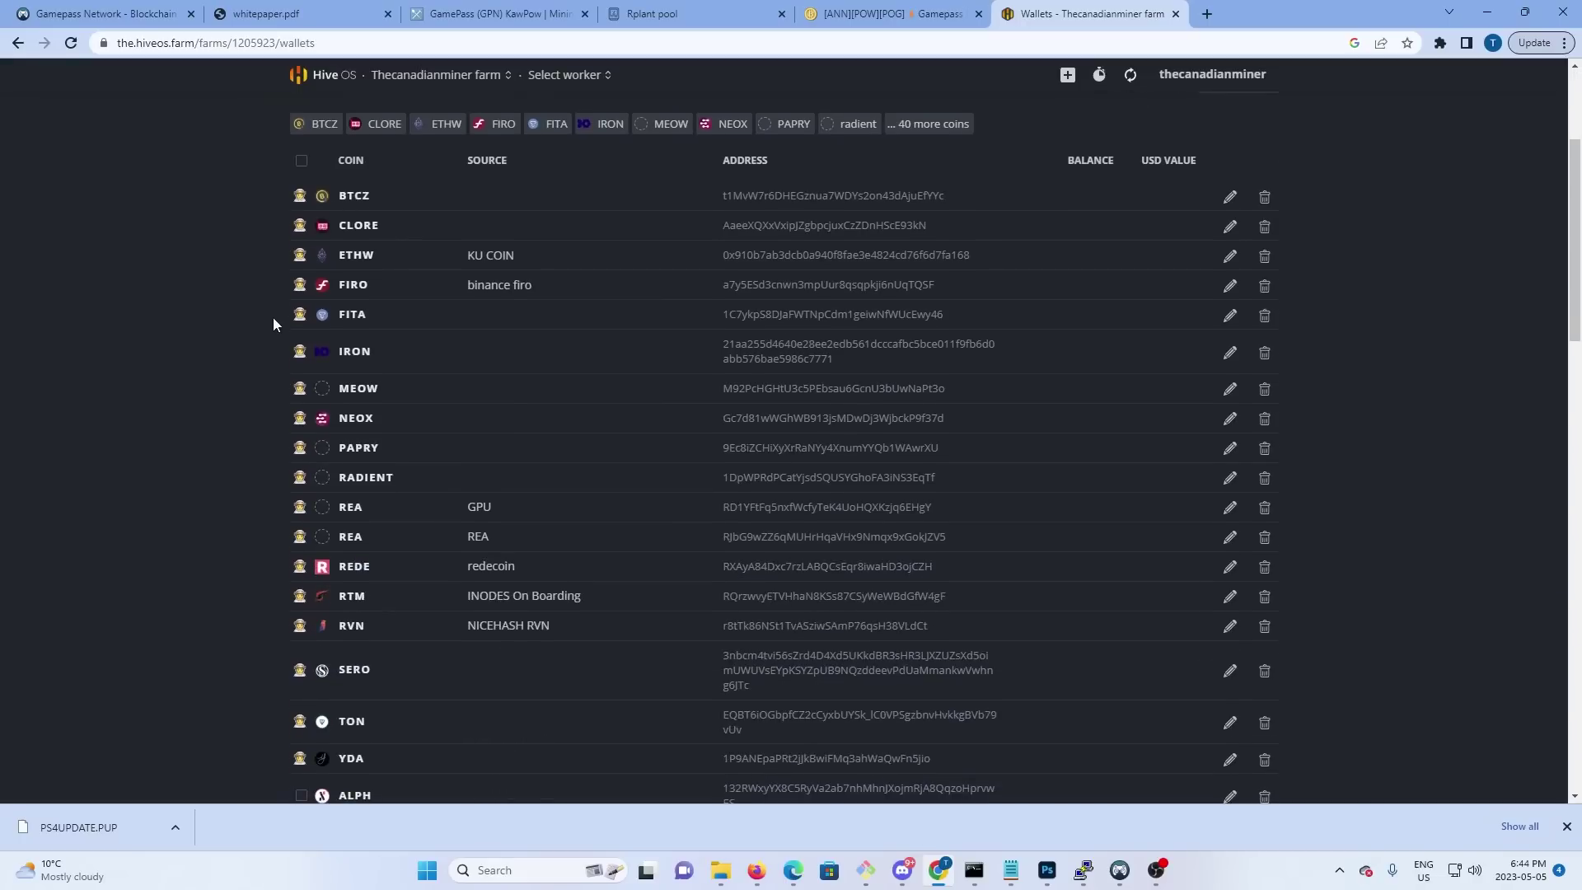
pyautogui.scroll(-14, 273, 318)
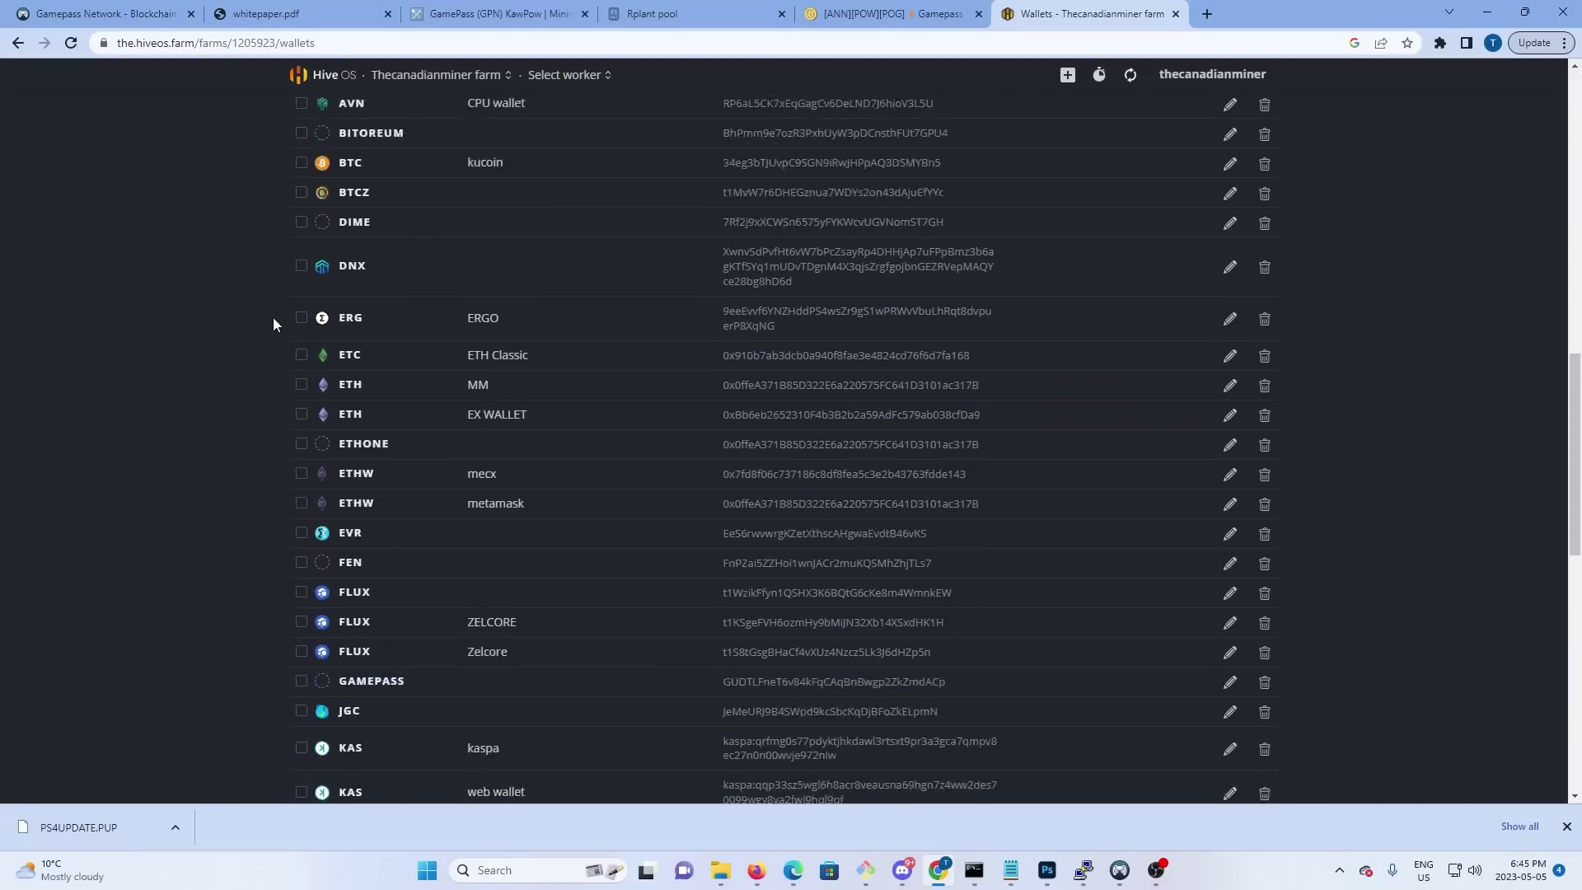
pyautogui.scroll(-3, 274, 318)
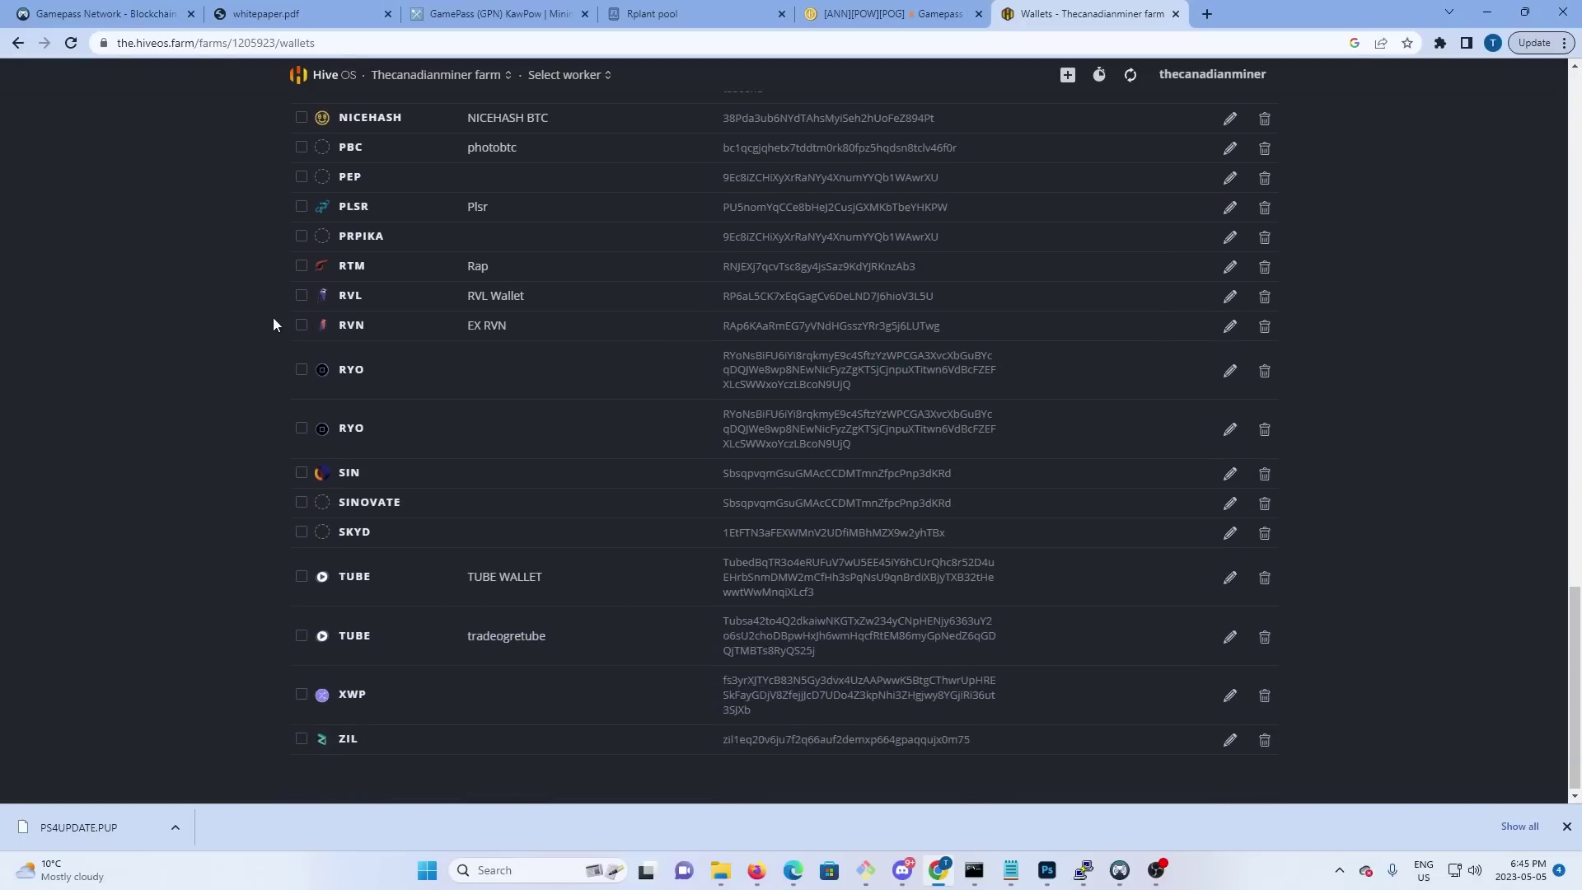
pyautogui.scroll(3, 273, 318)
pyautogui.scroll(1, 273, 318)
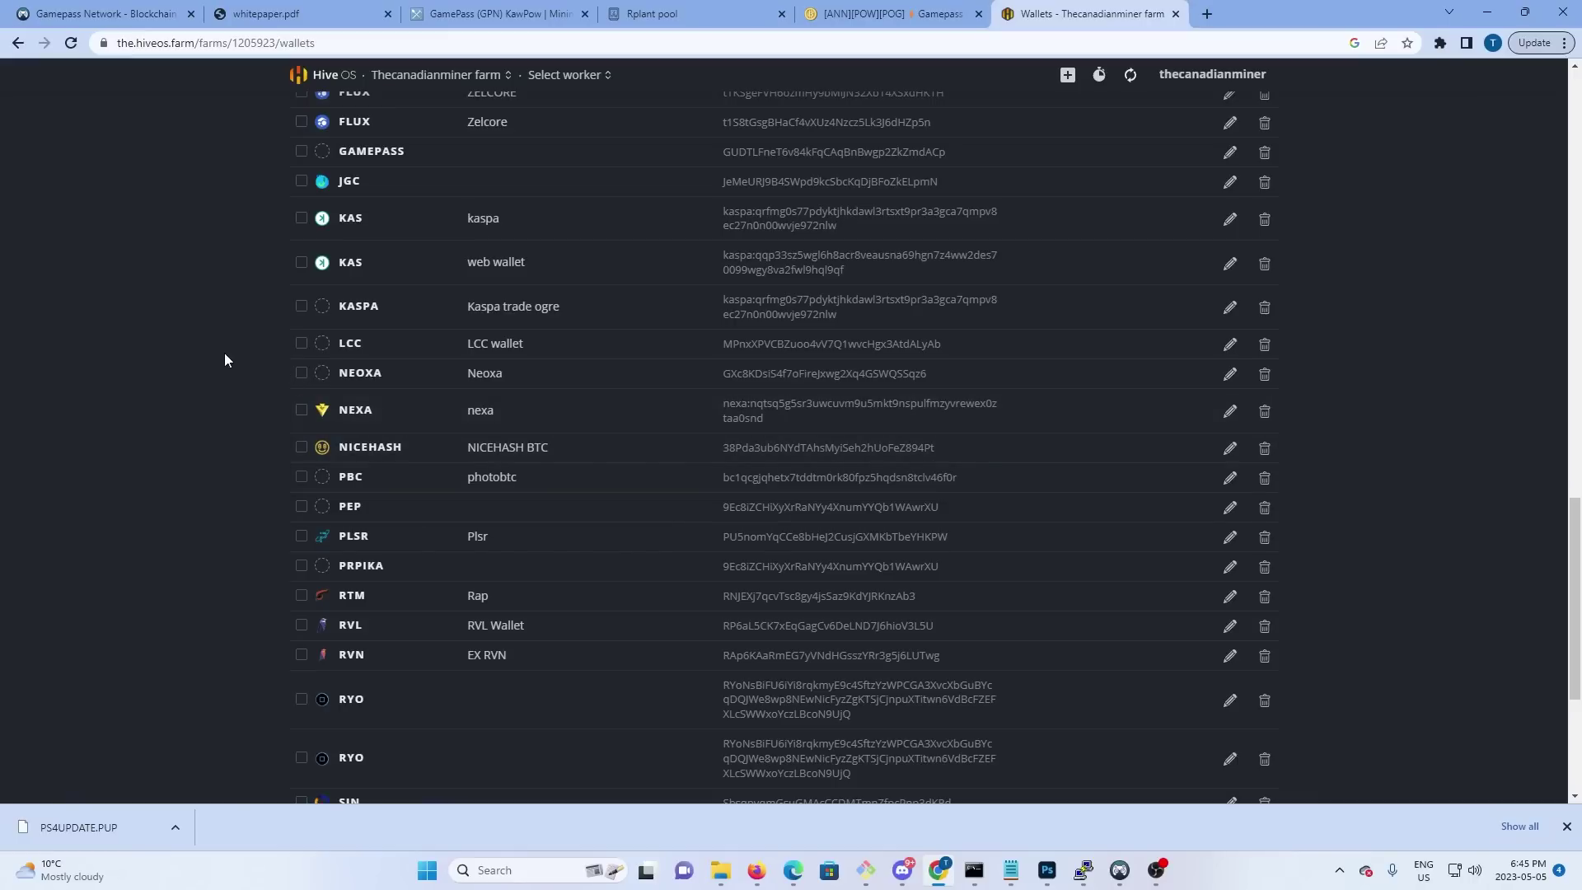
pyautogui.hotkey('alt', 'Left')
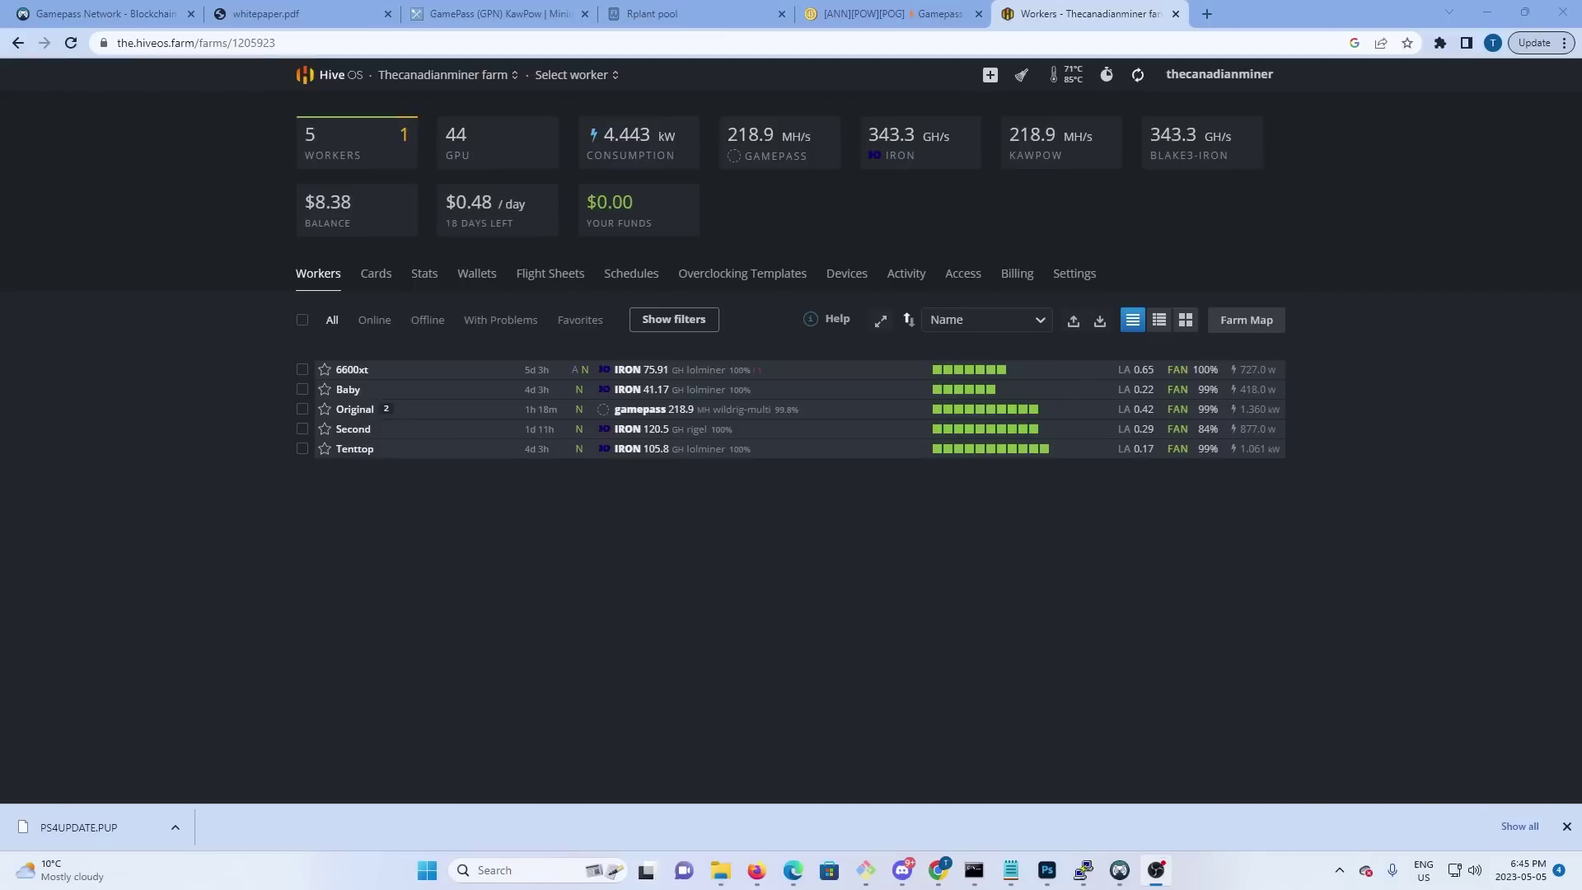
# Start a new flight sheet with gamepass coin, the gamepass wallet, and pool 'Configure in miner'
pyautogui.click(569, 273)
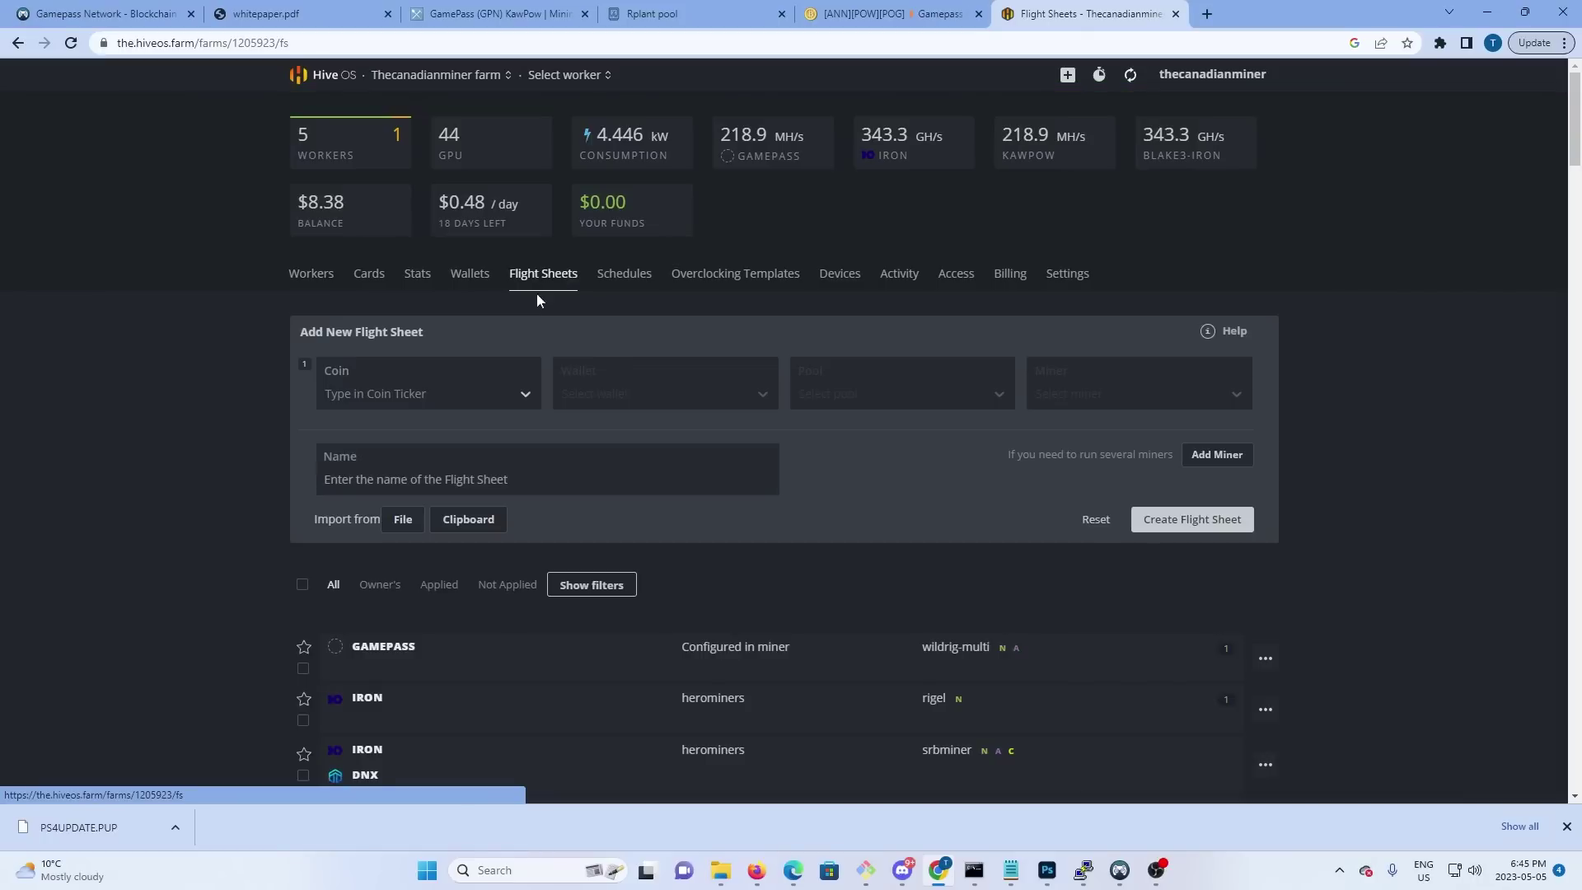
pyautogui.click(496, 389)
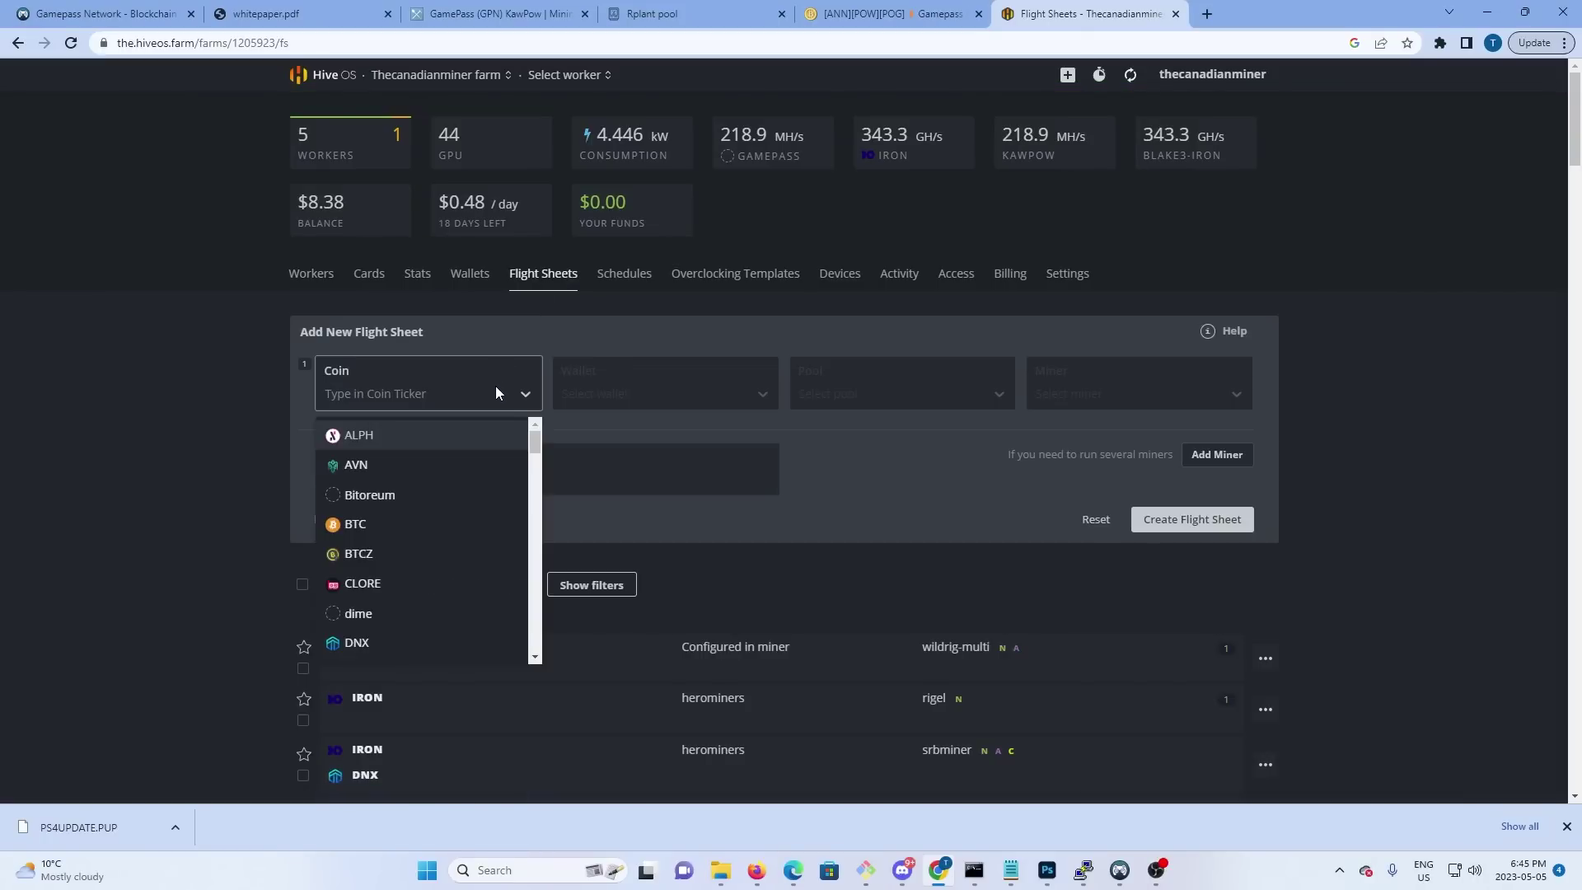
pyautogui.scroll(-3, 427, 593)
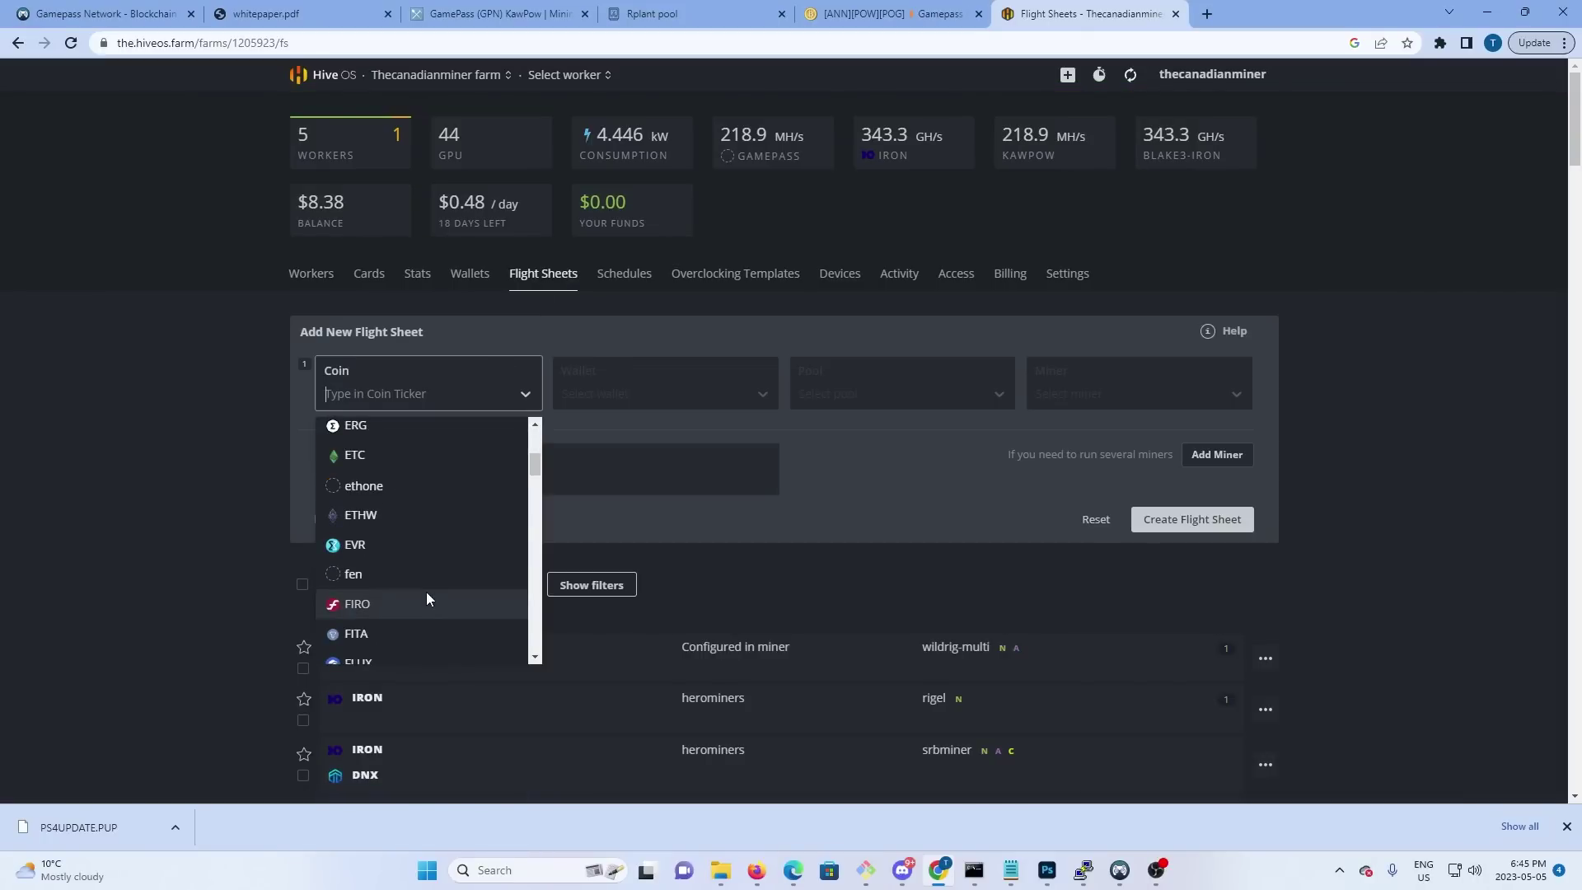
pyautogui.scroll(-3, 427, 598)
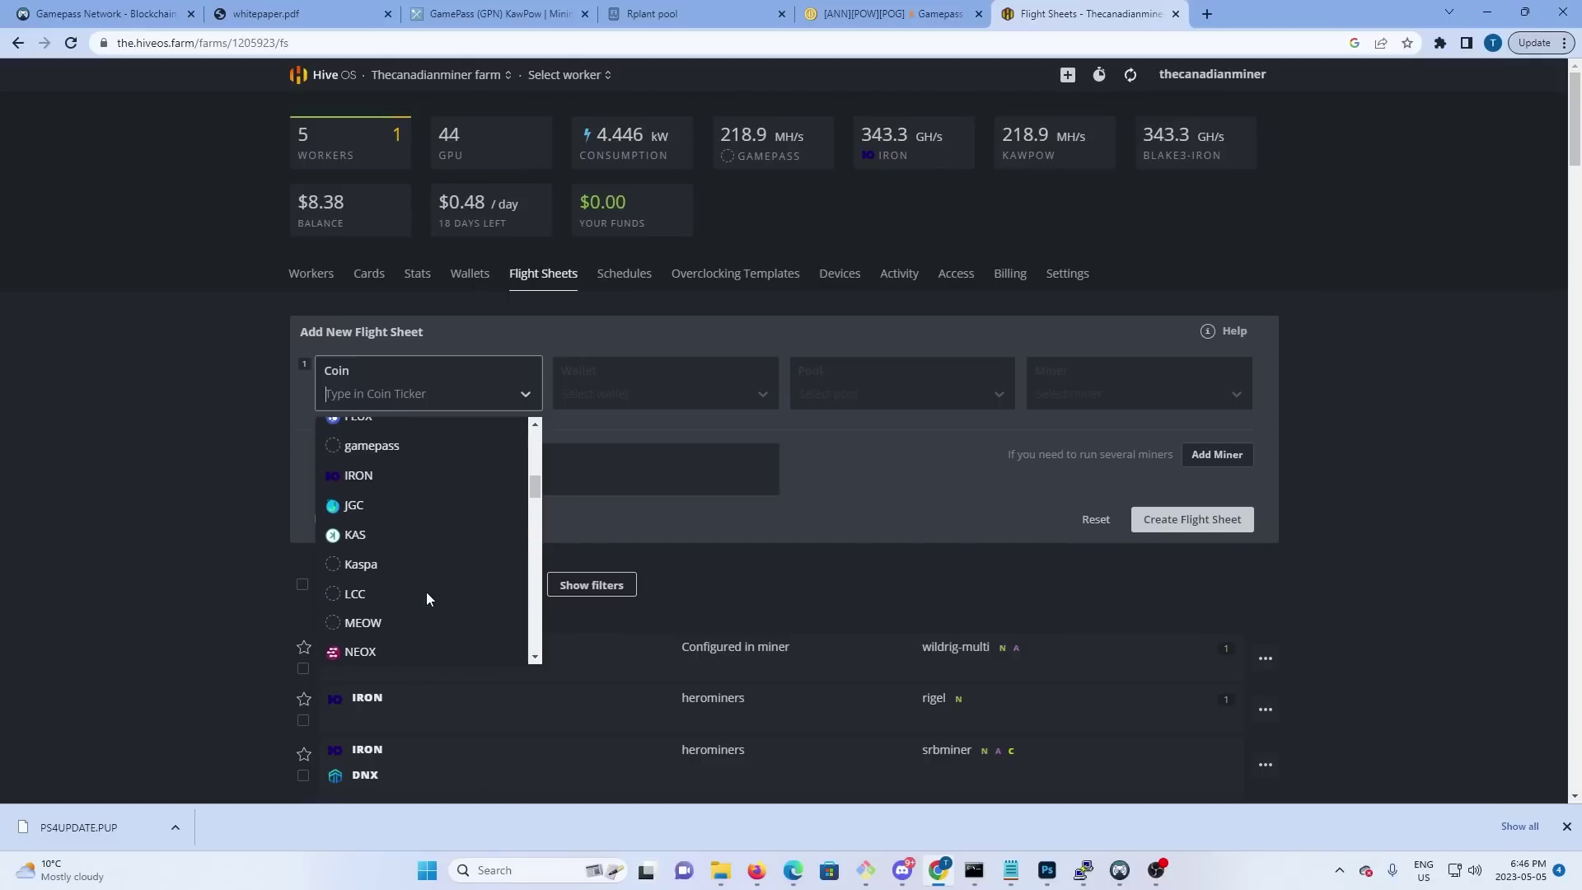
pyautogui.click(391, 446)
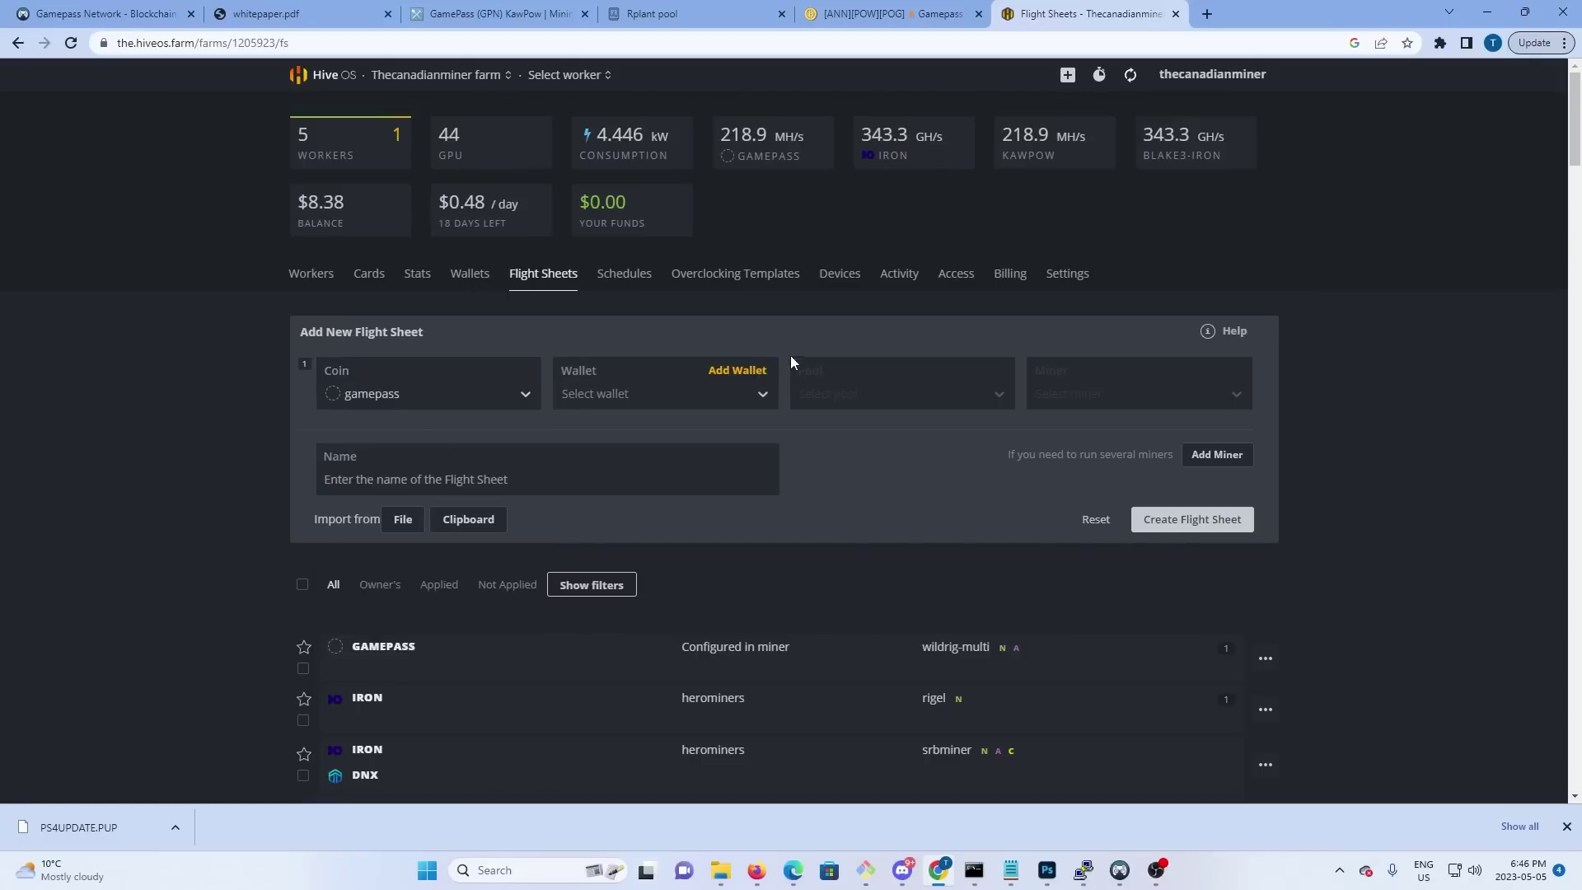
pyautogui.click(767, 394)
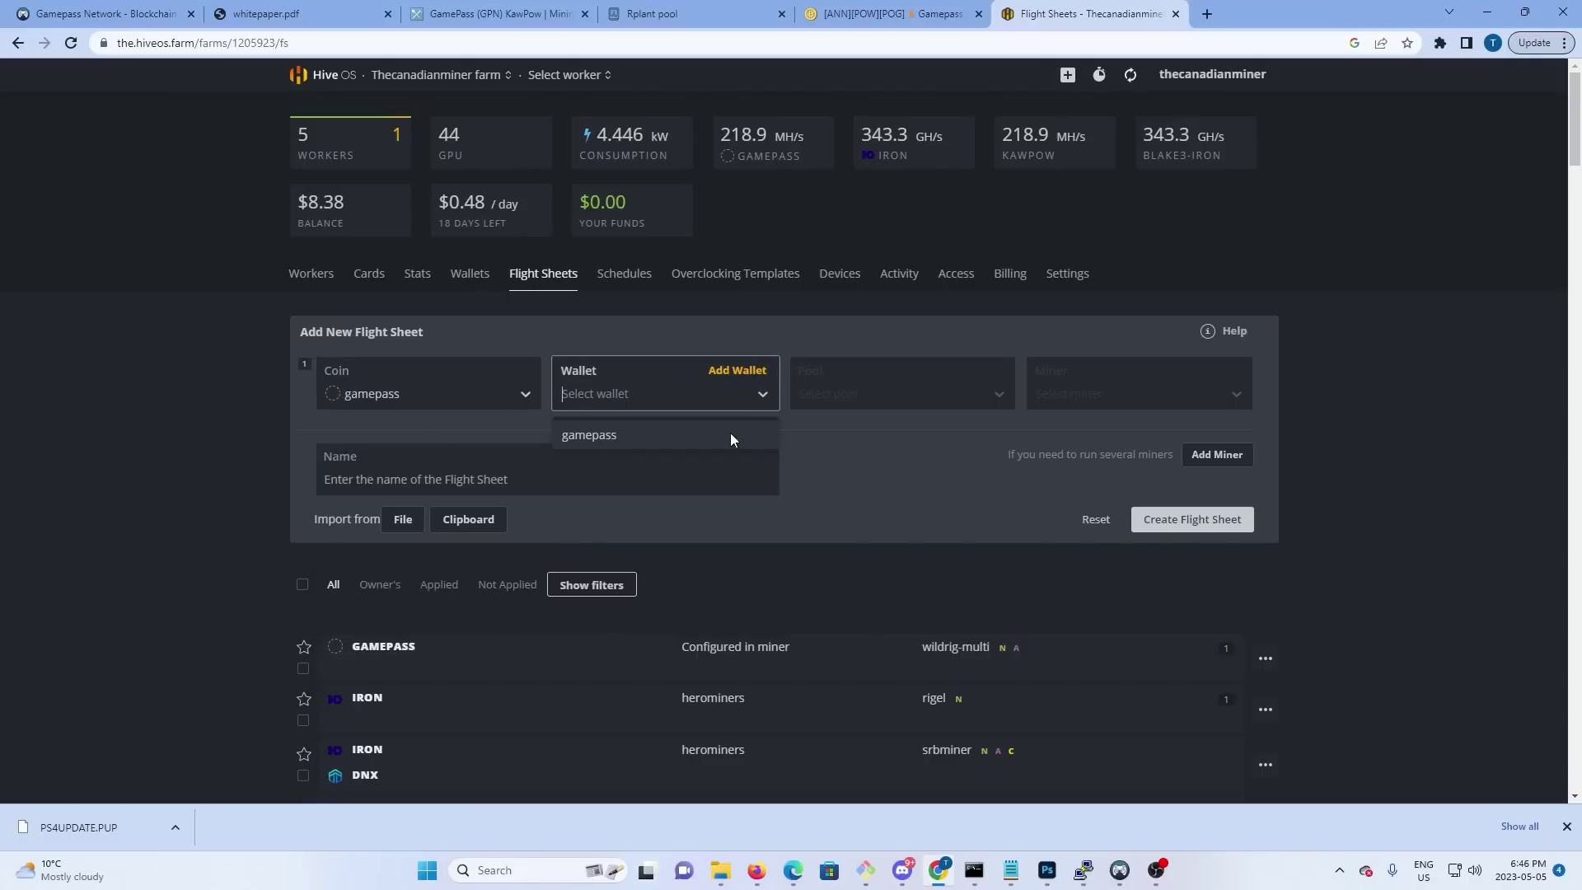
pyautogui.click(730, 434)
pyautogui.click(916, 393)
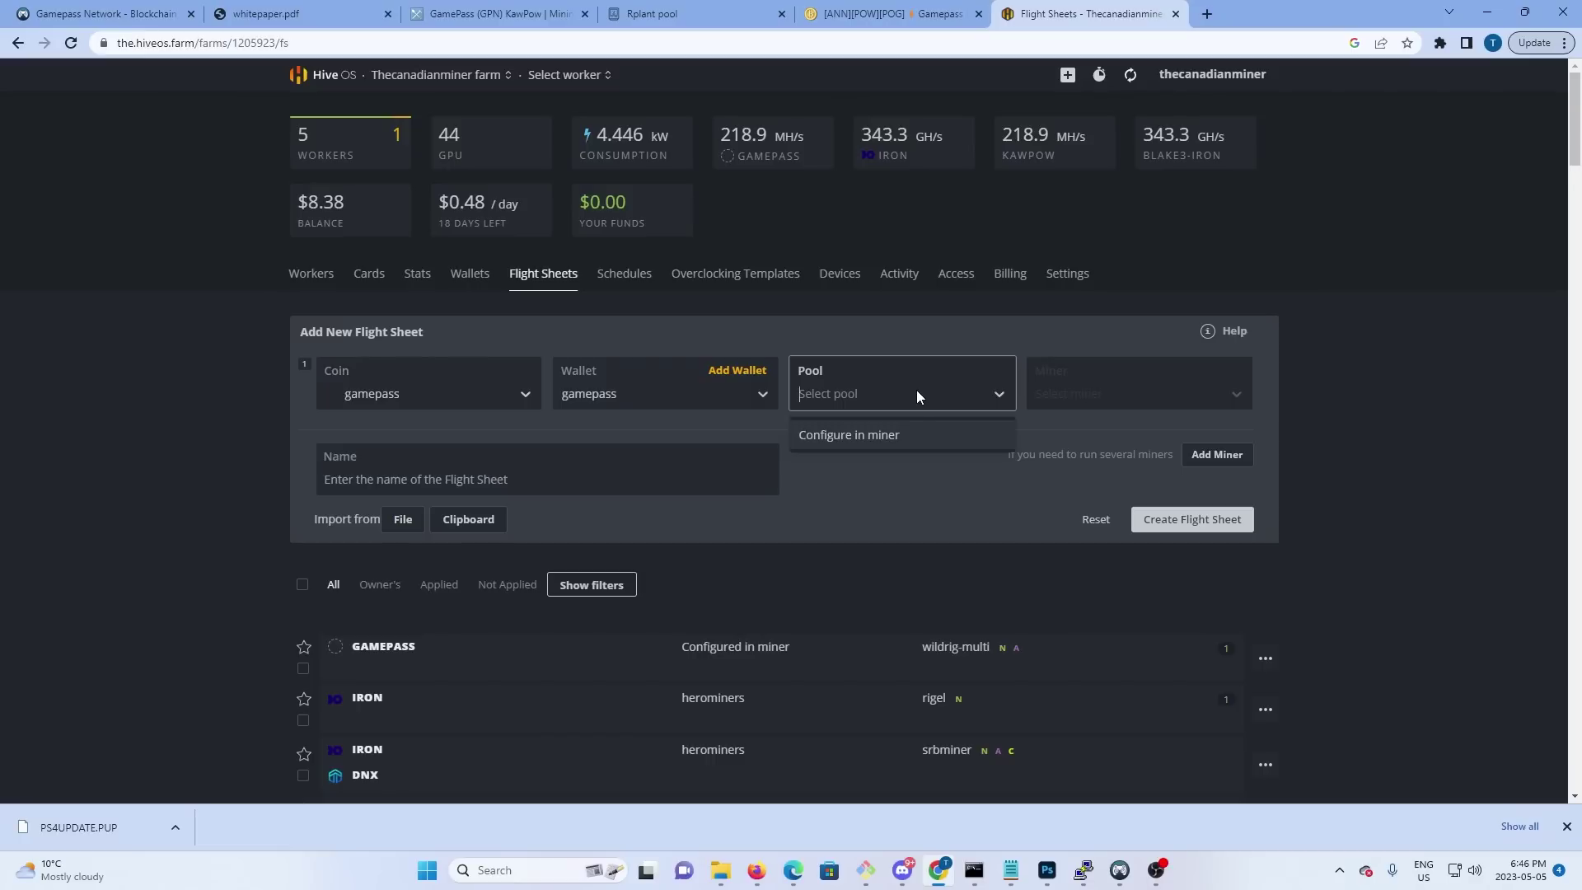
pyautogui.click(900, 437)
# Choose WildRig Multi as the flight sheet's miner after checking the Rplant miner config
pyautogui.click(1087, 408)
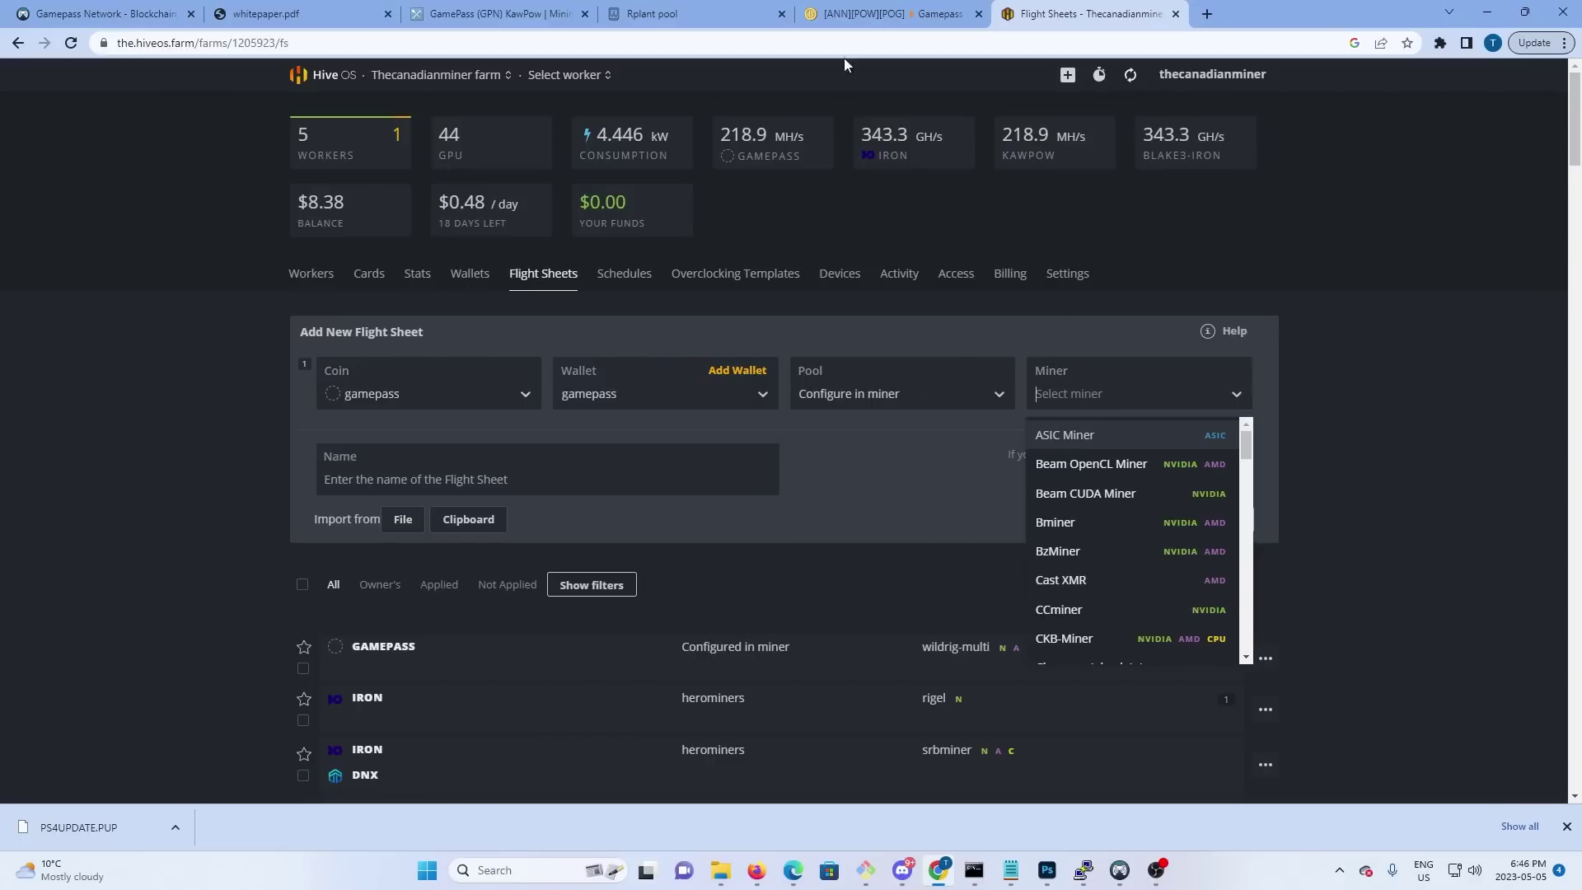
pyautogui.click(736, 8)
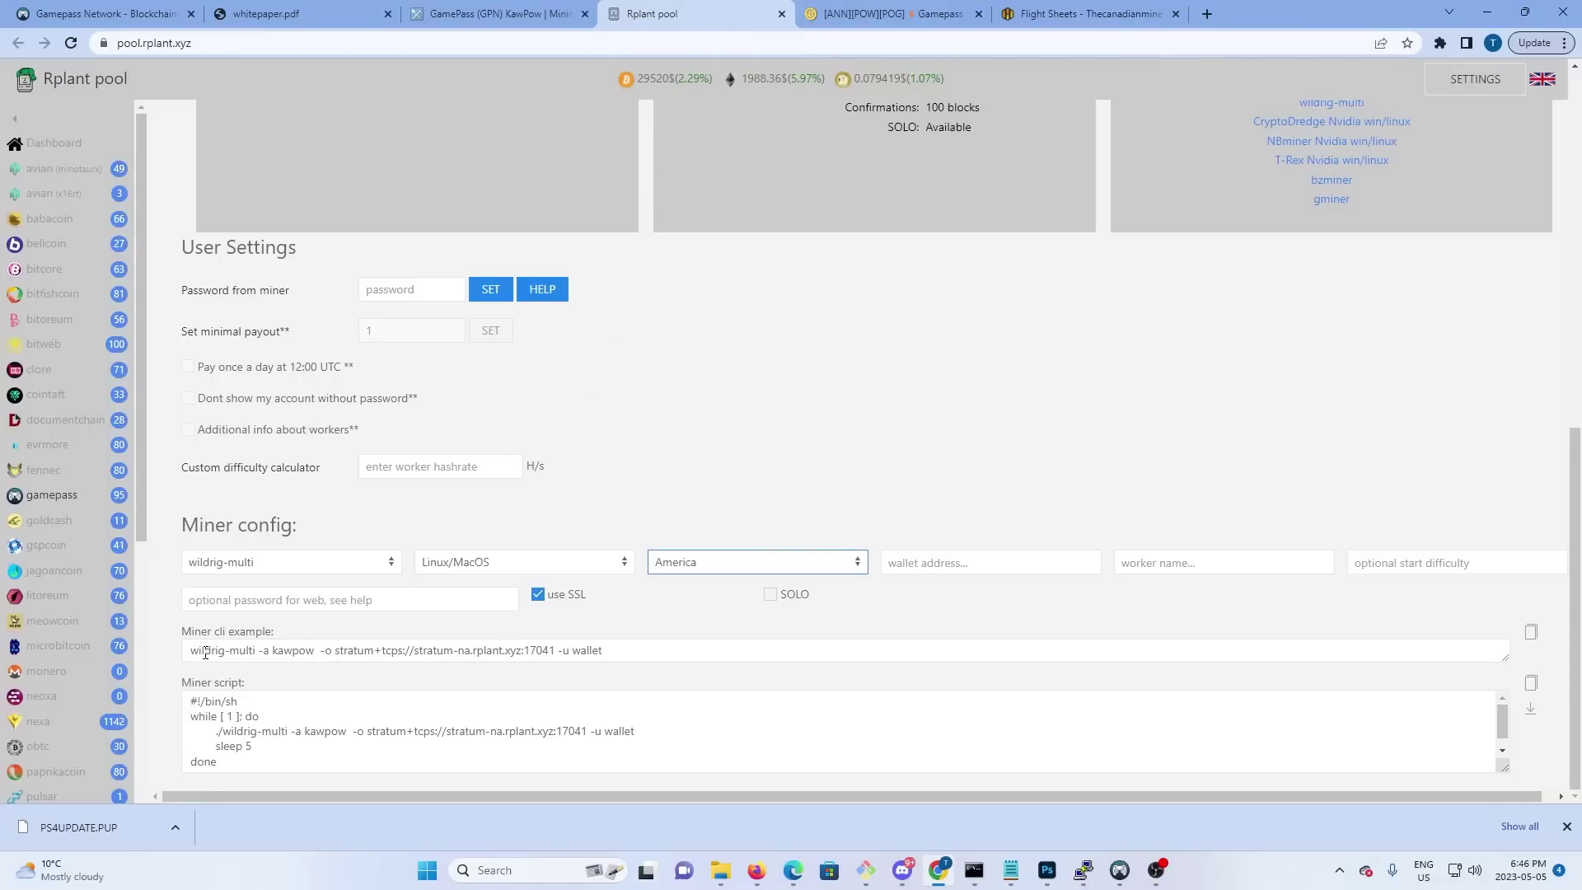
pyautogui.click(1056, 10)
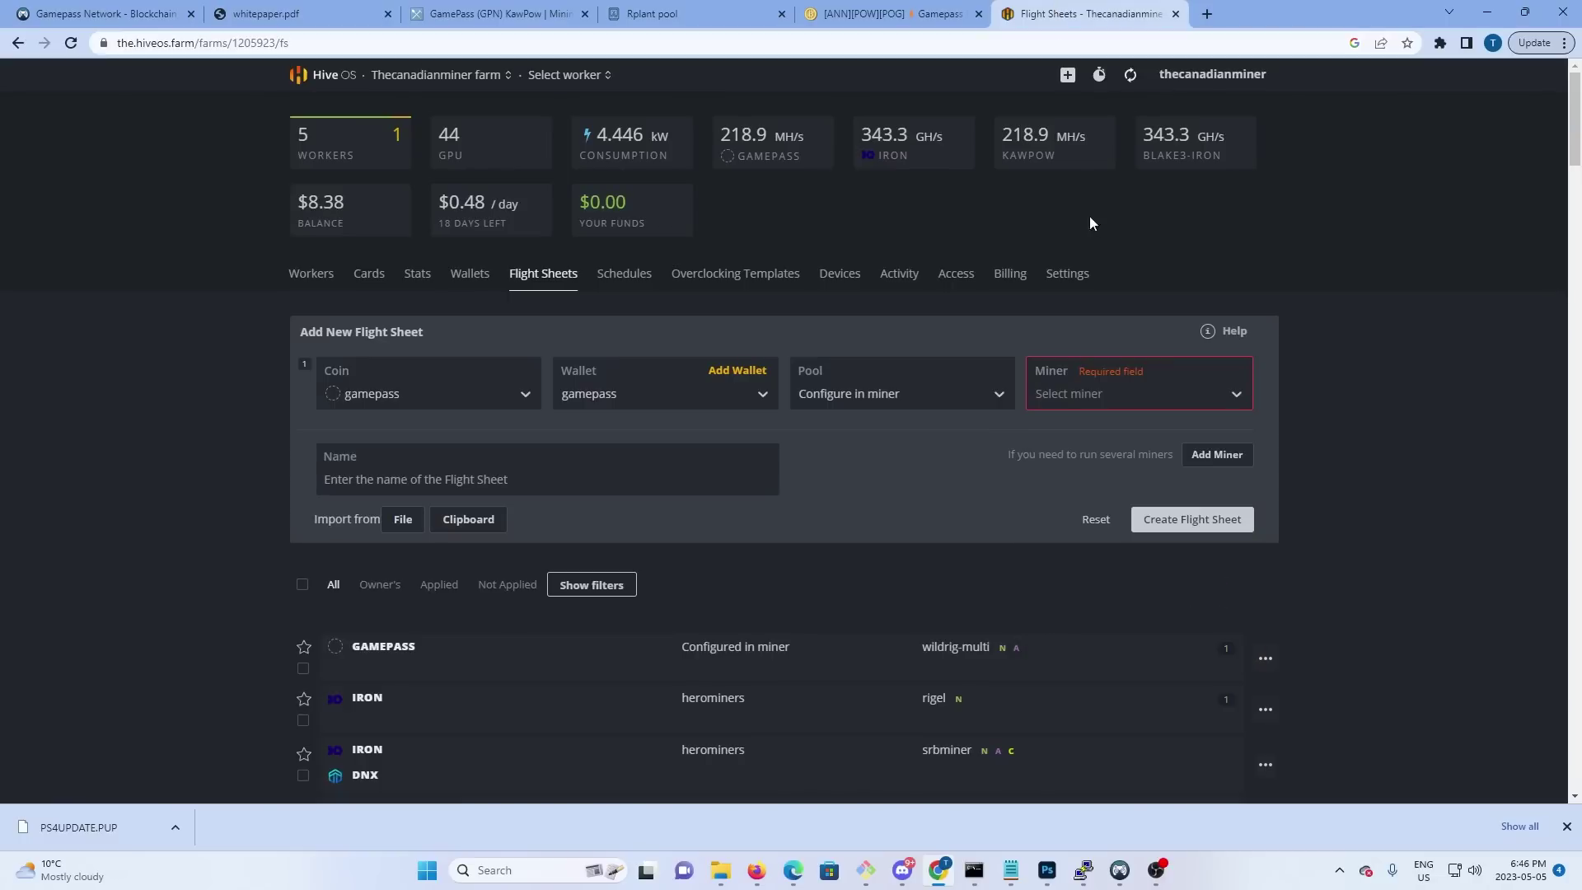
pyautogui.click(1150, 403)
pyautogui.scroll(-5, 1160, 507)
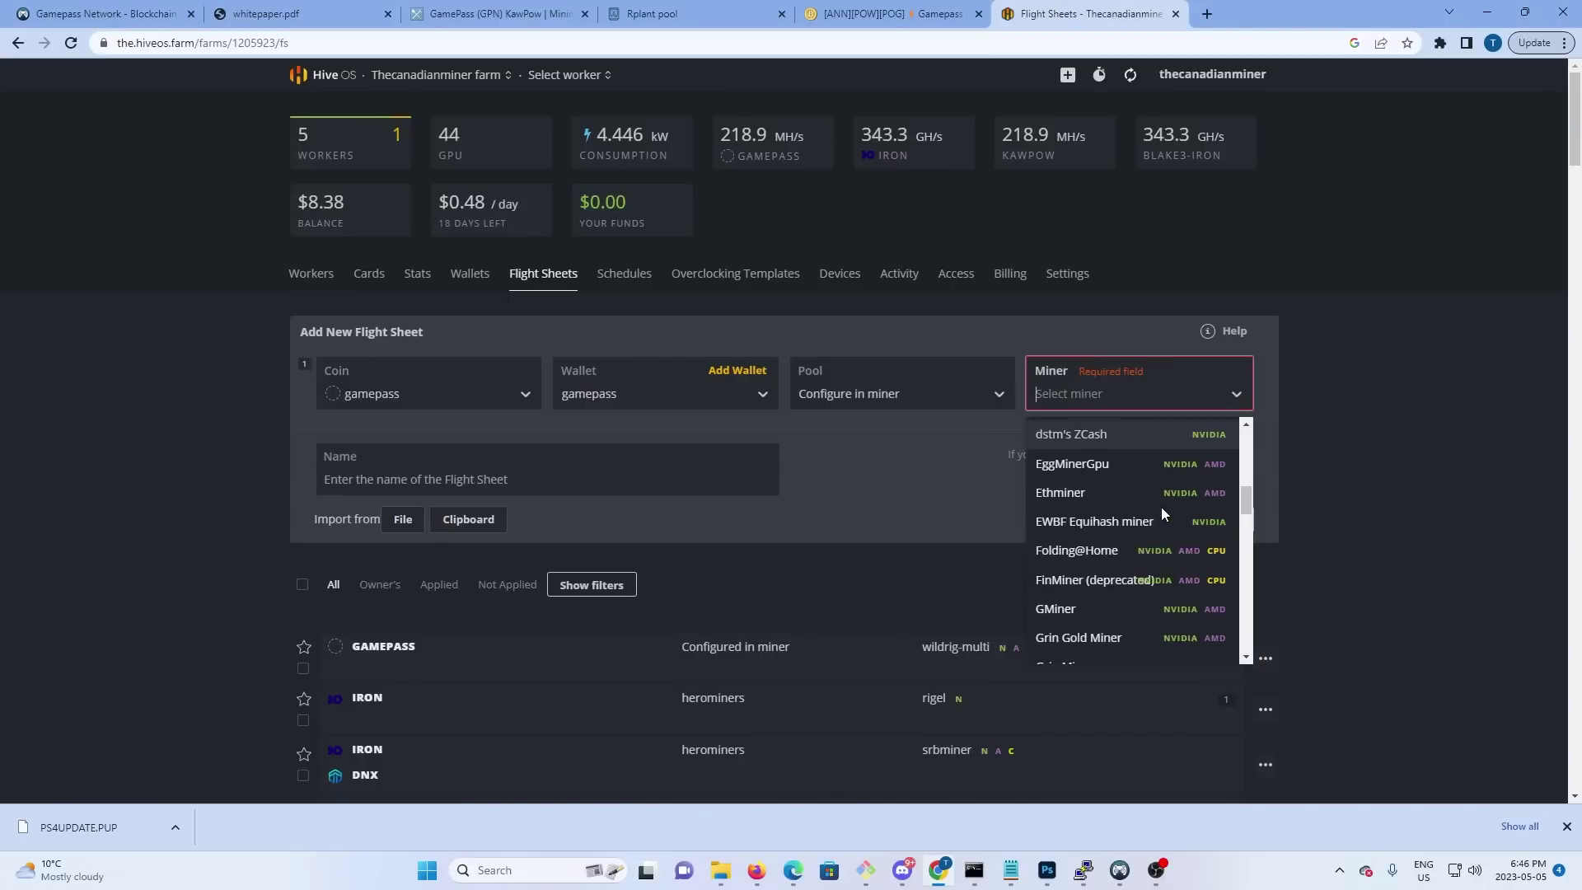
pyautogui.scroll(-15, 1160, 506)
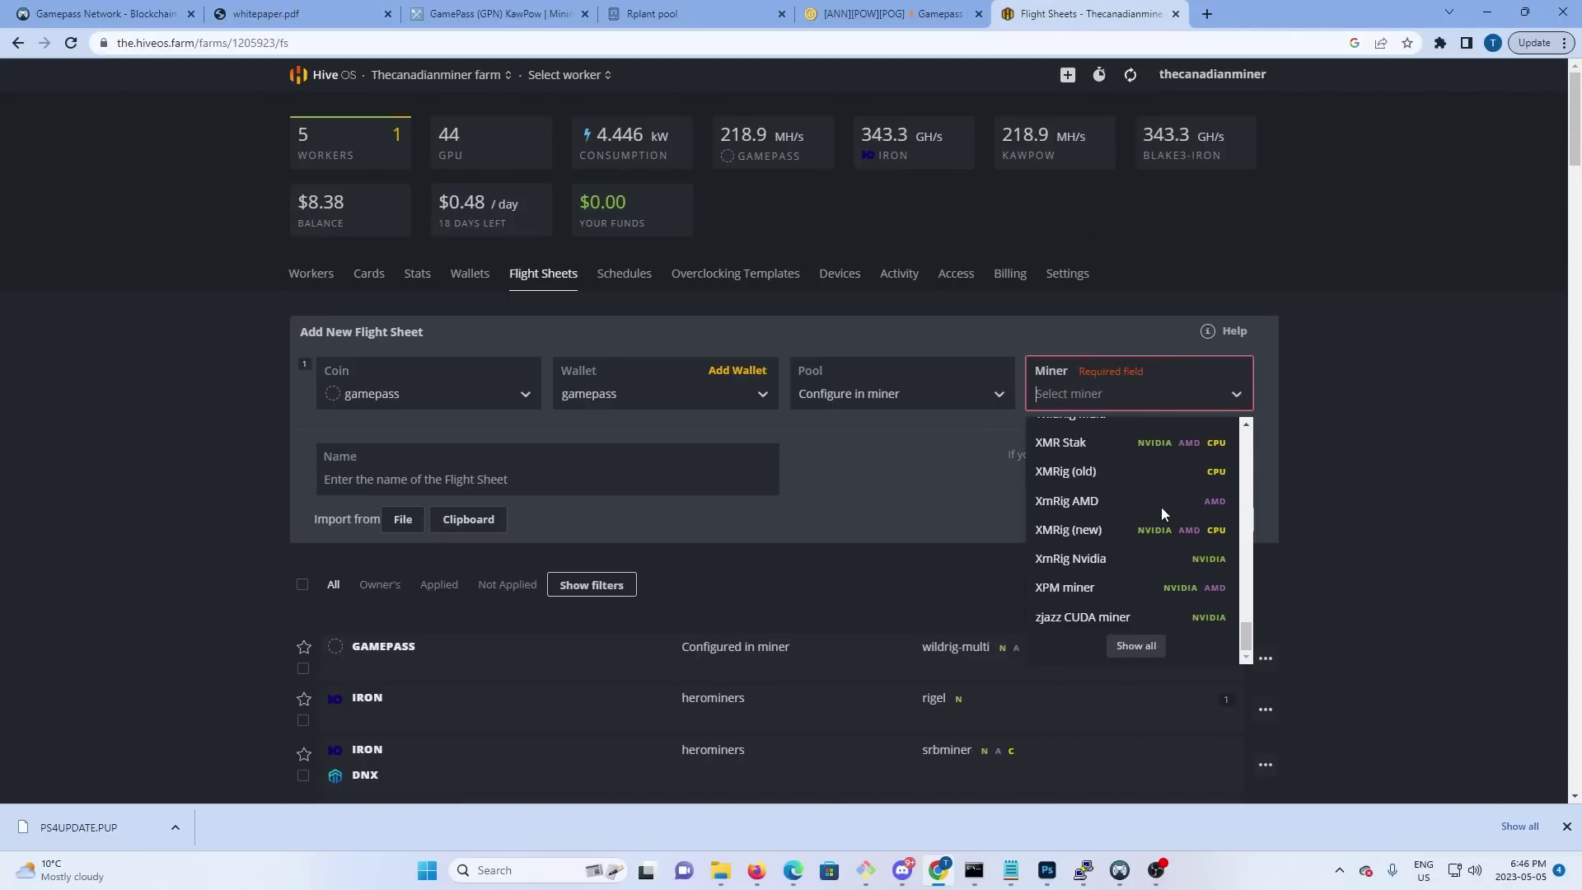
pyautogui.scroll(2, 1160, 506)
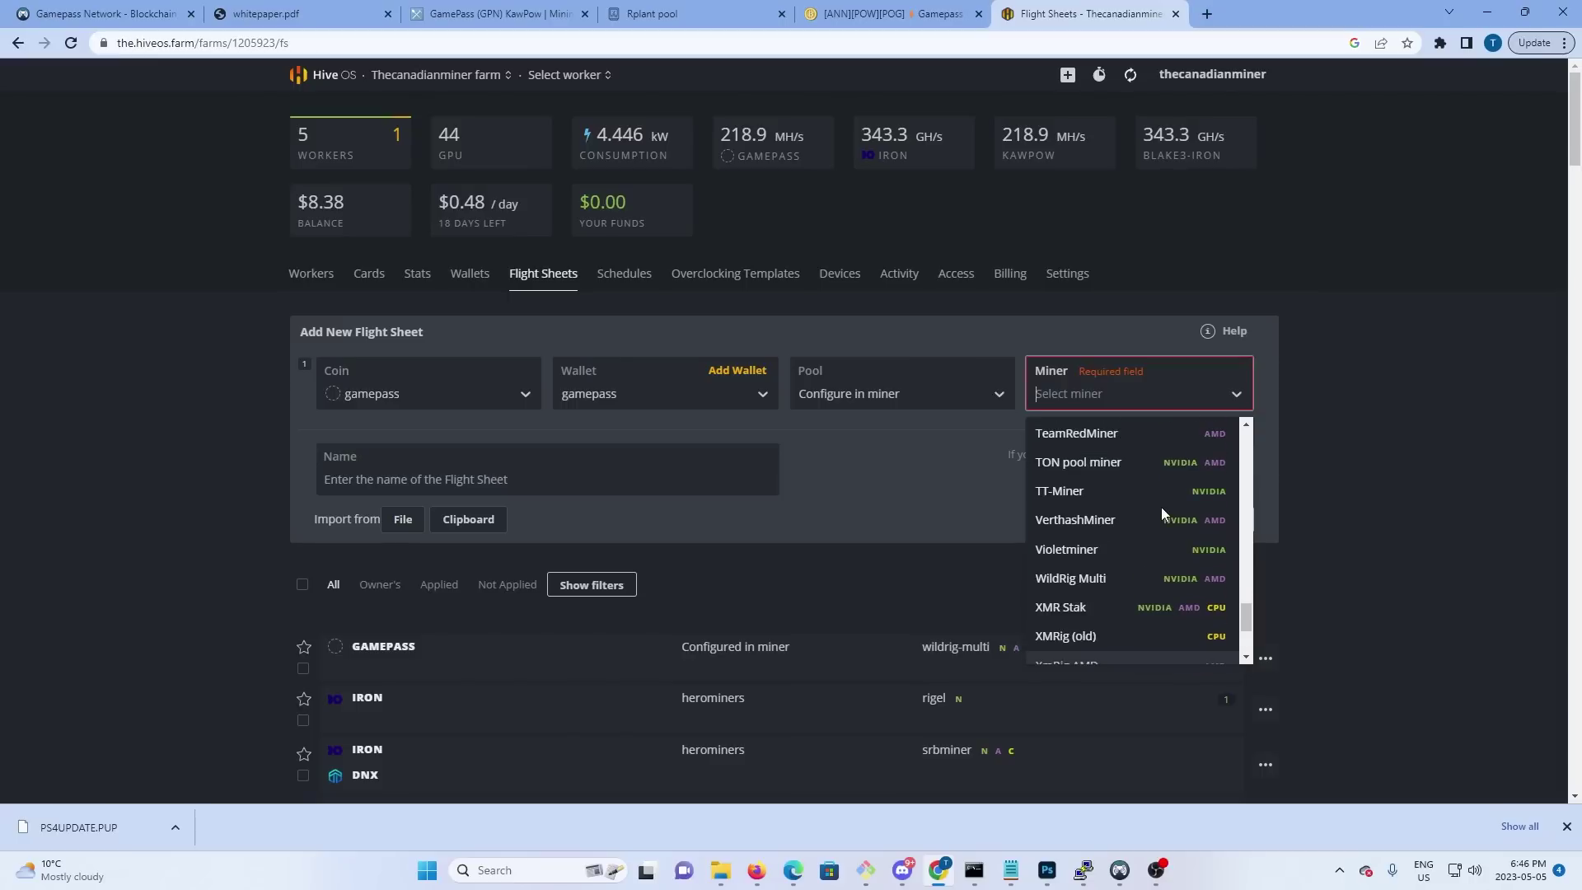
pyautogui.click(1158, 575)
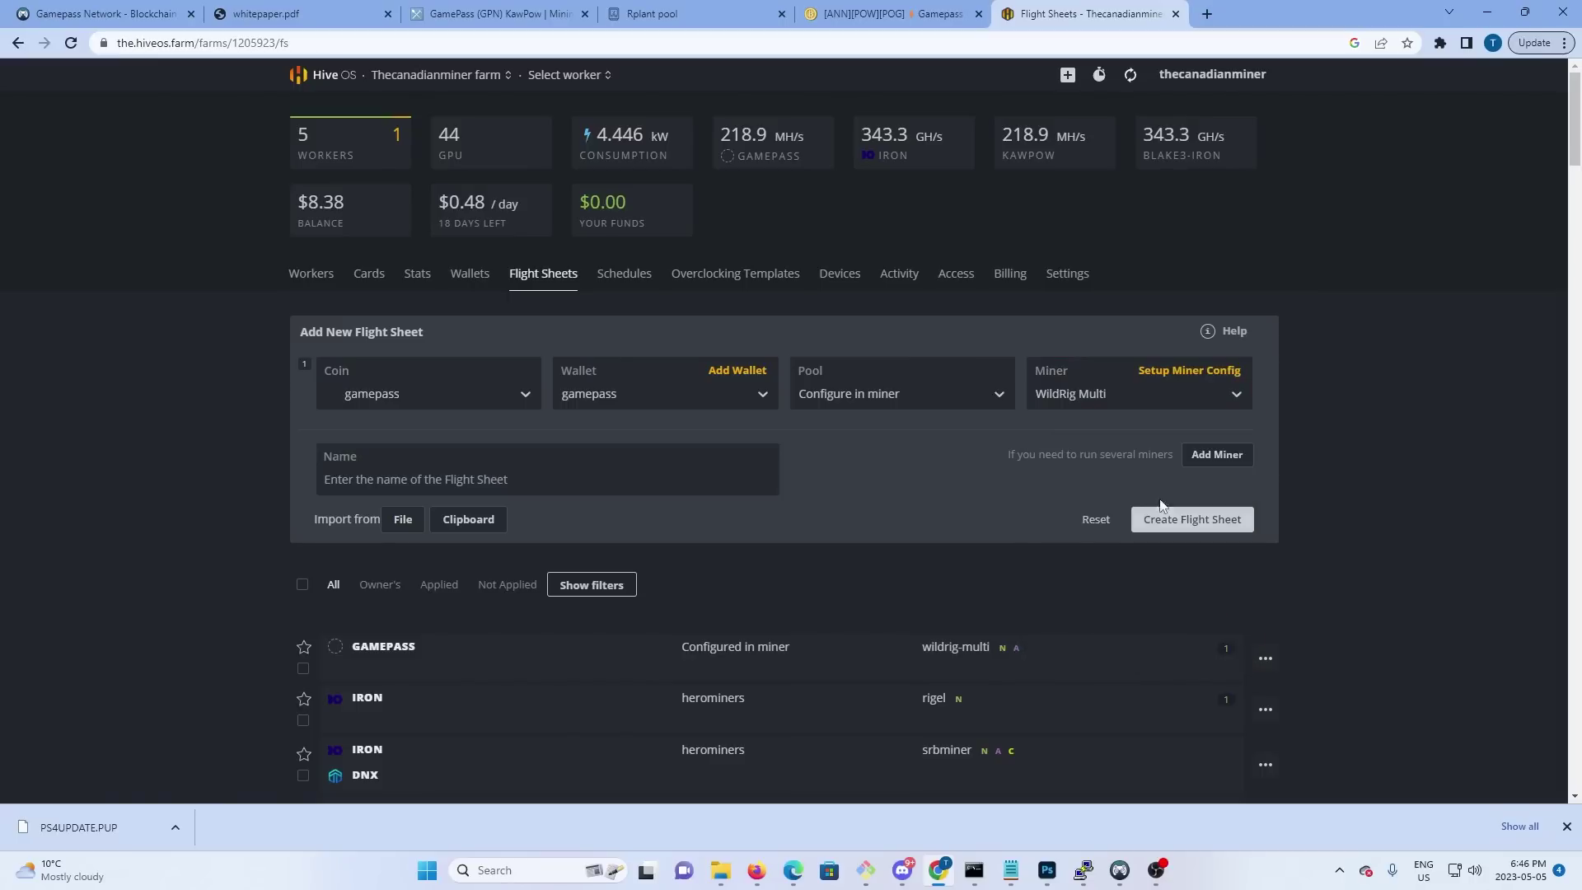
# Set the WildRig Multi config to kawpow with wallet template %WAL%.%WORKER_NAME%, then view Rplant's miner config
pyautogui.click(1180, 372)
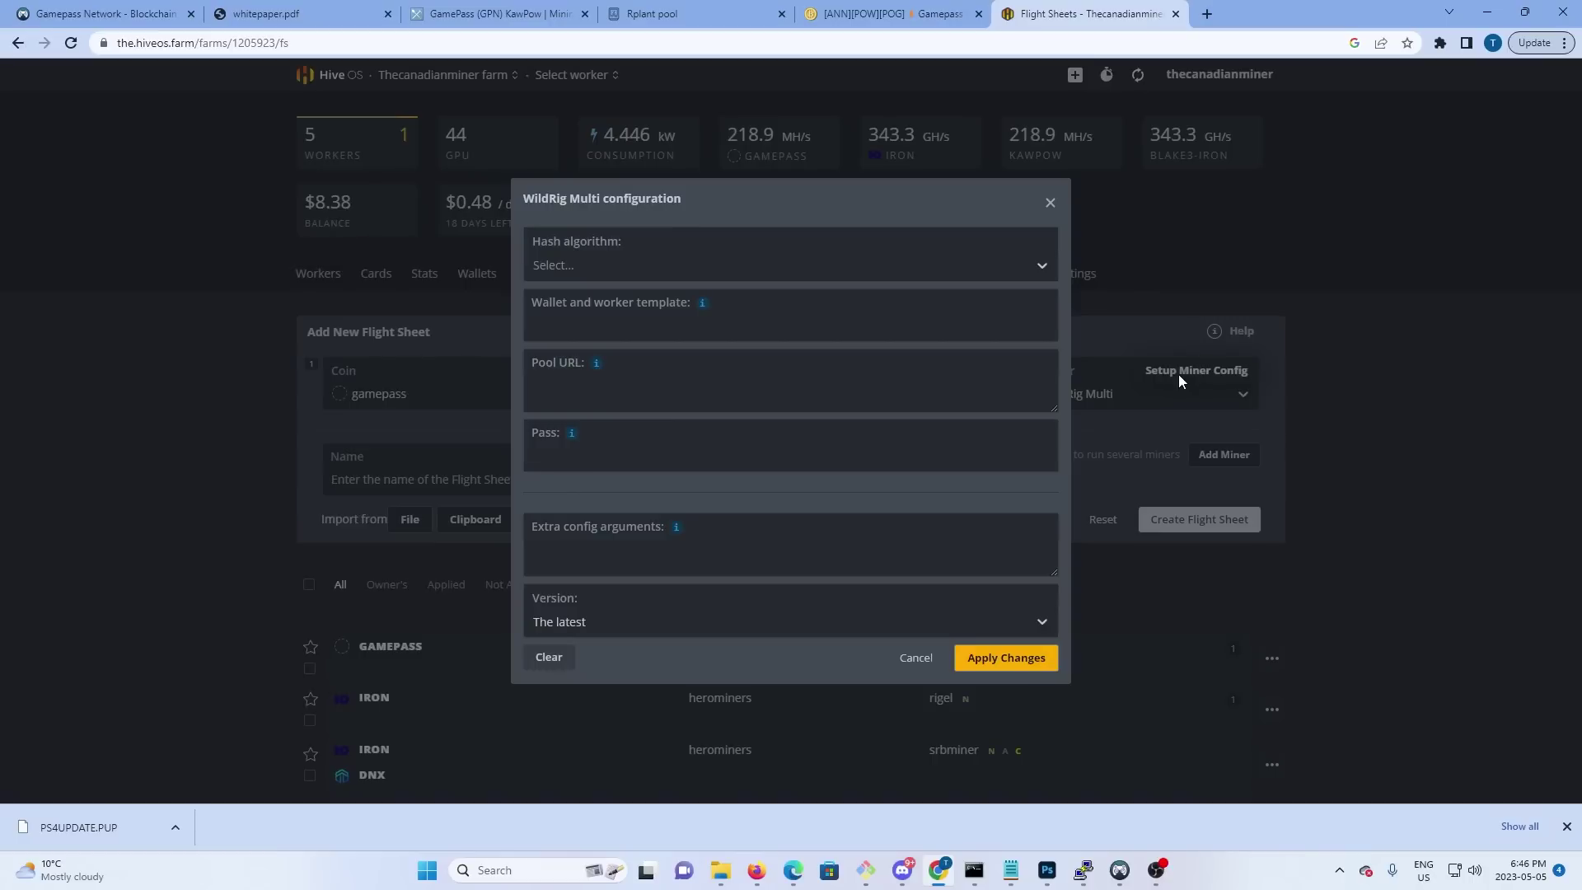
pyautogui.click(927, 271)
pyautogui.scroll(-3, 921, 334)
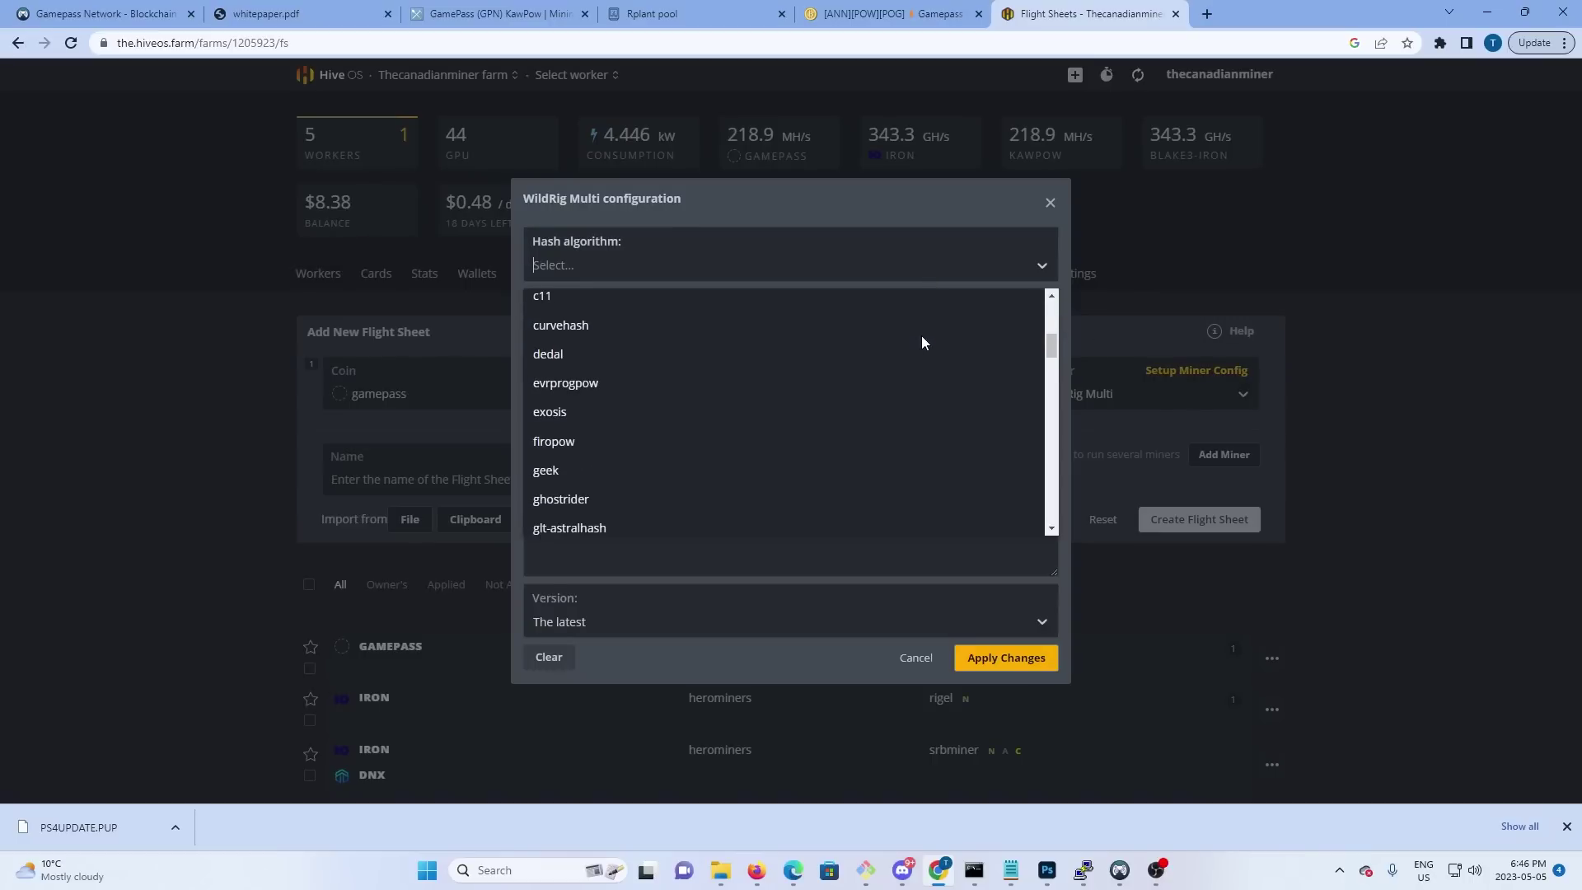
pyautogui.scroll(-4, 921, 335)
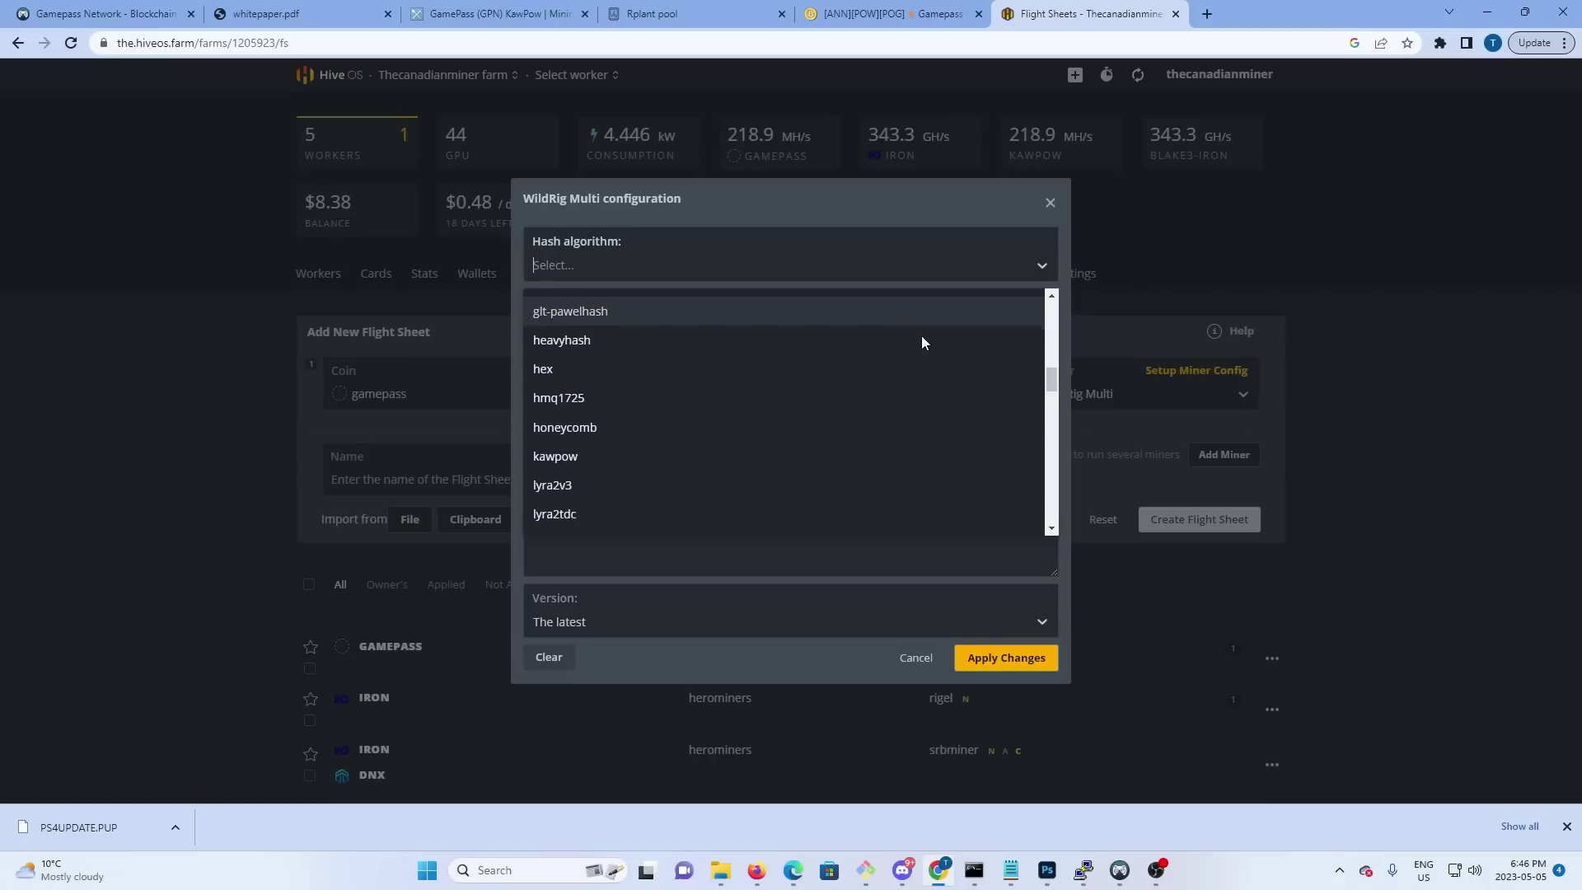
pyautogui.scroll(-1, 921, 335)
pyautogui.click(905, 397)
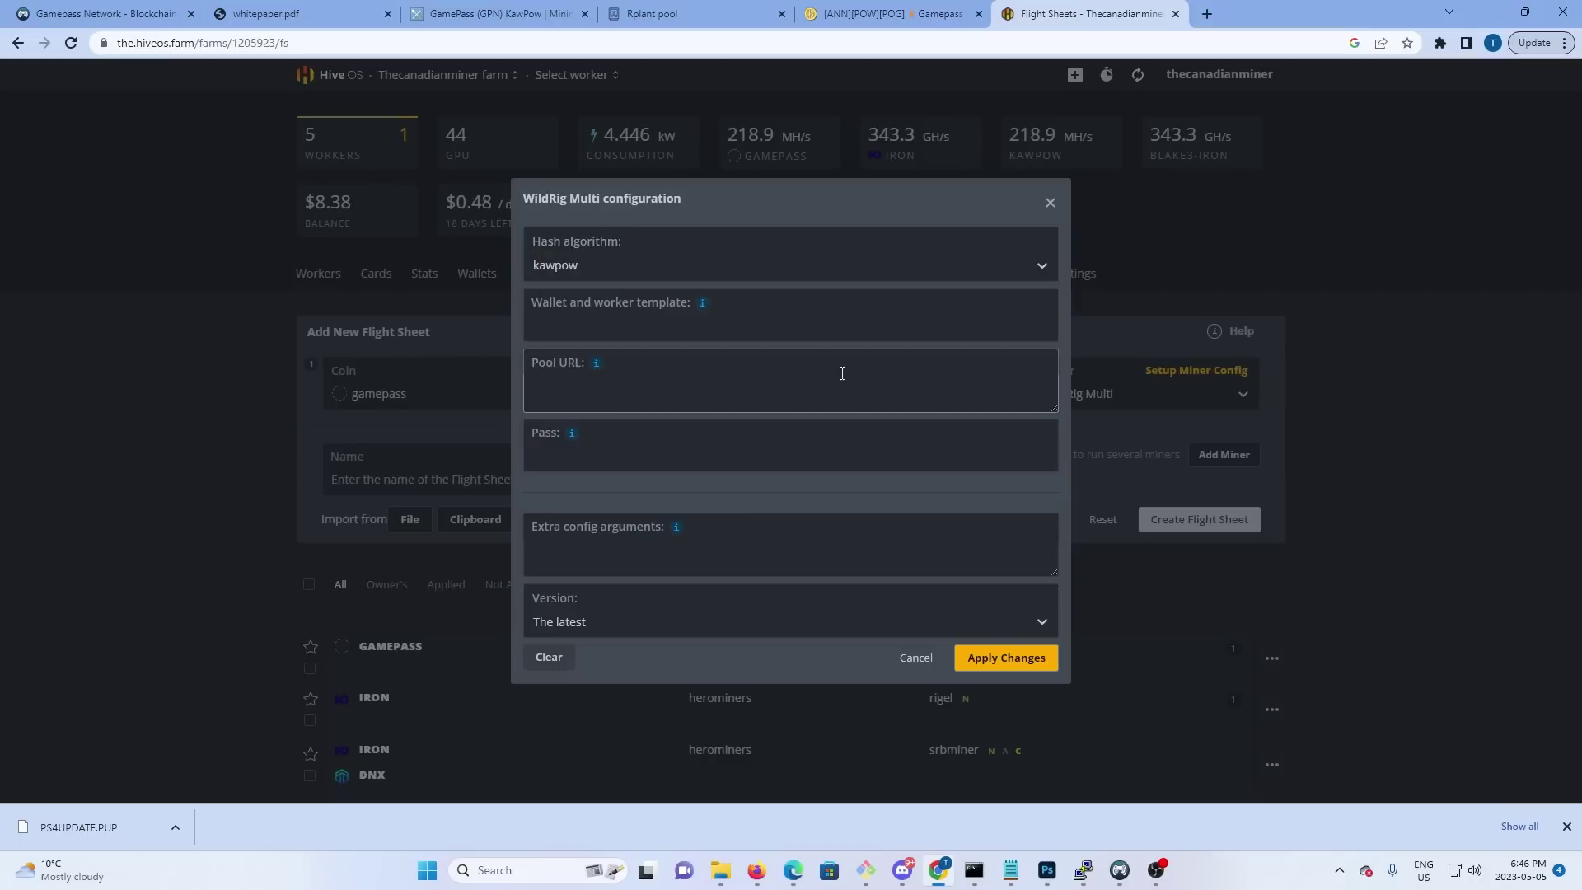
pyautogui.click(671, 309)
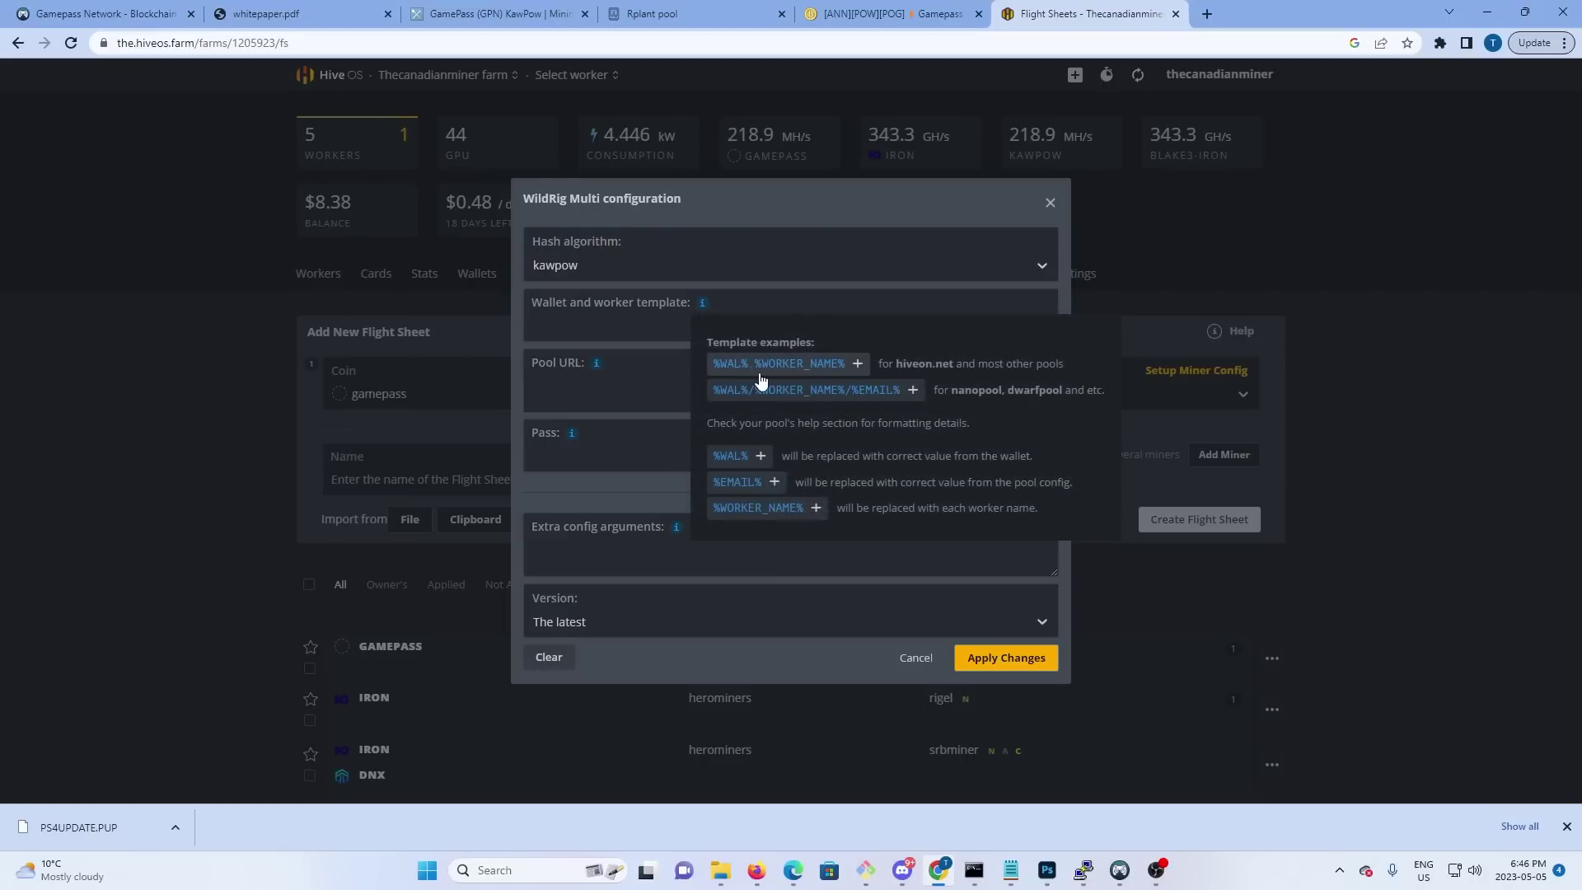
pyautogui.click(759, 366)
pyautogui.click(556, 389)
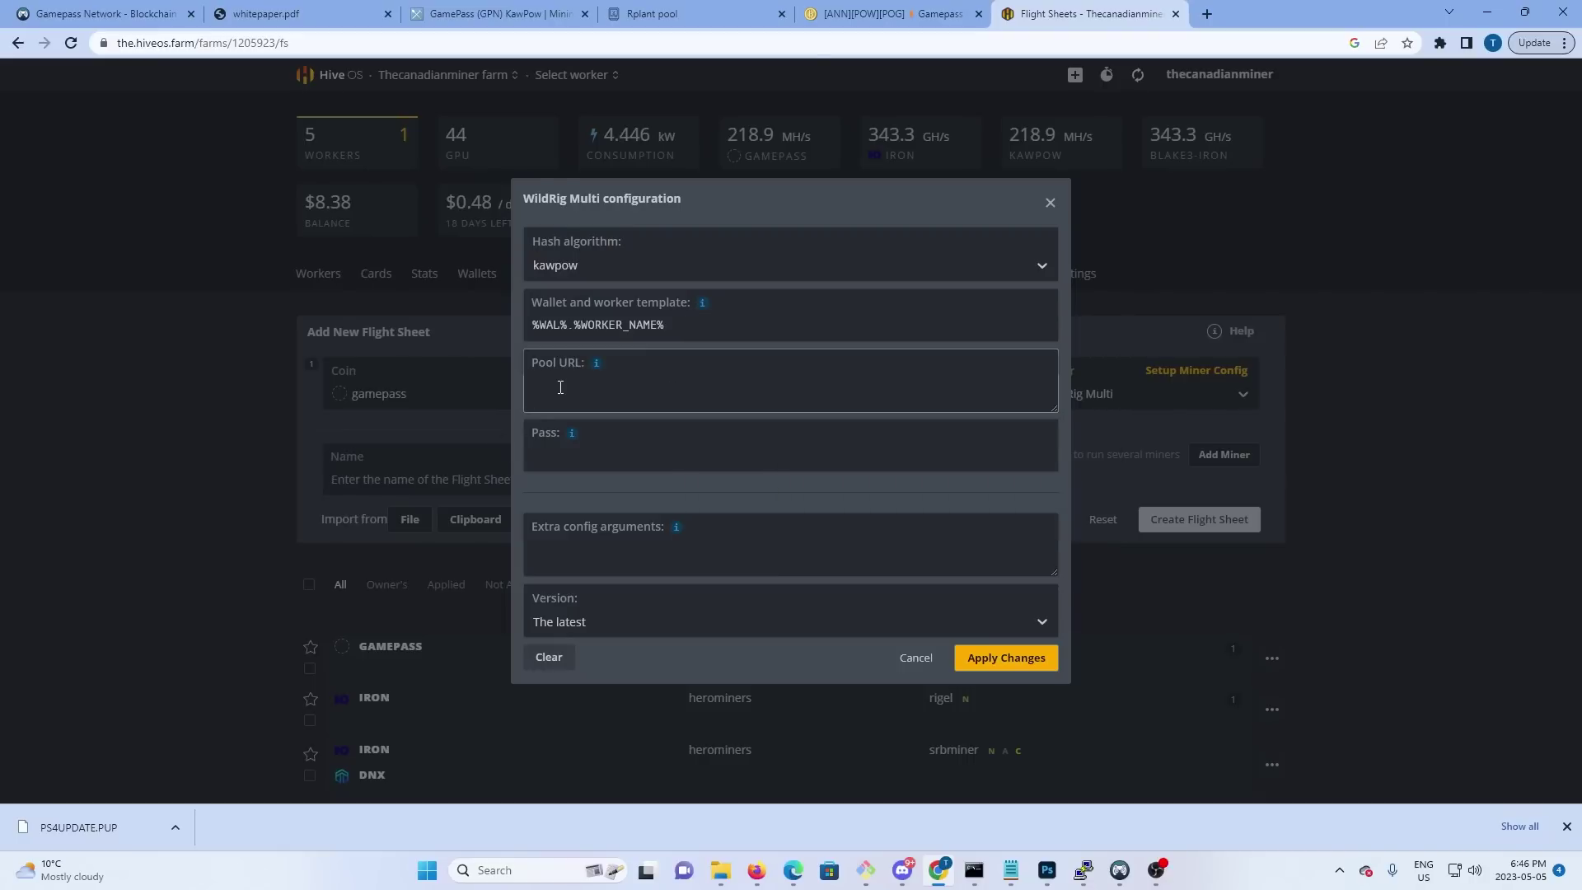
pyautogui.click(740, 12)
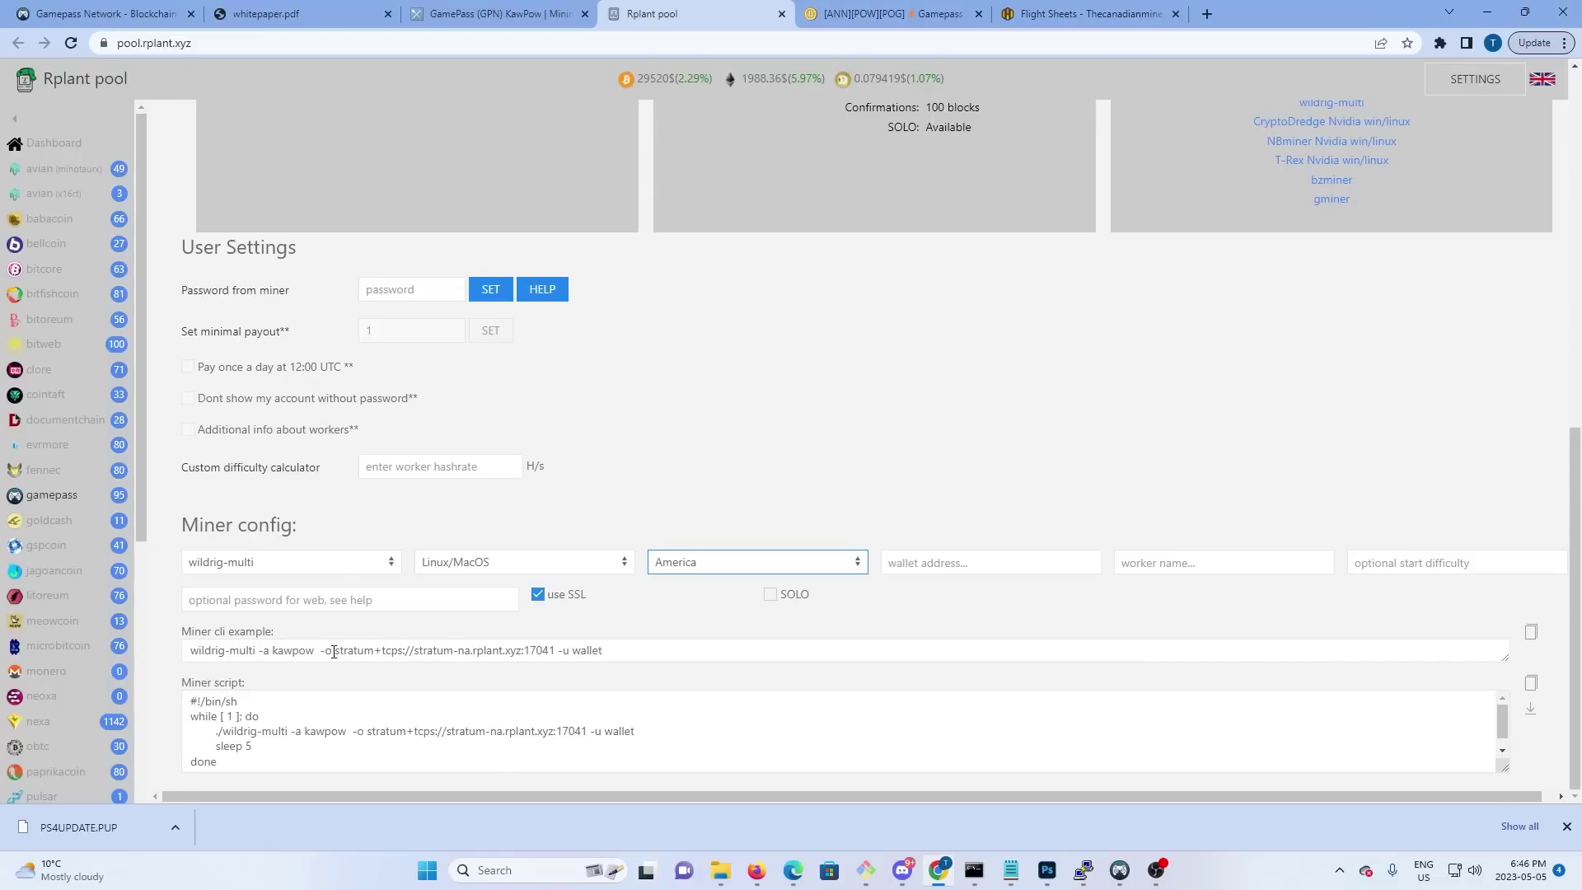
# Copy the pool address stratum+tcps://stratum-na.rplant.xyz:17041 from Rplant's miner command example
pyautogui.moveTo(334, 652); pyautogui.dragTo(544, 658)
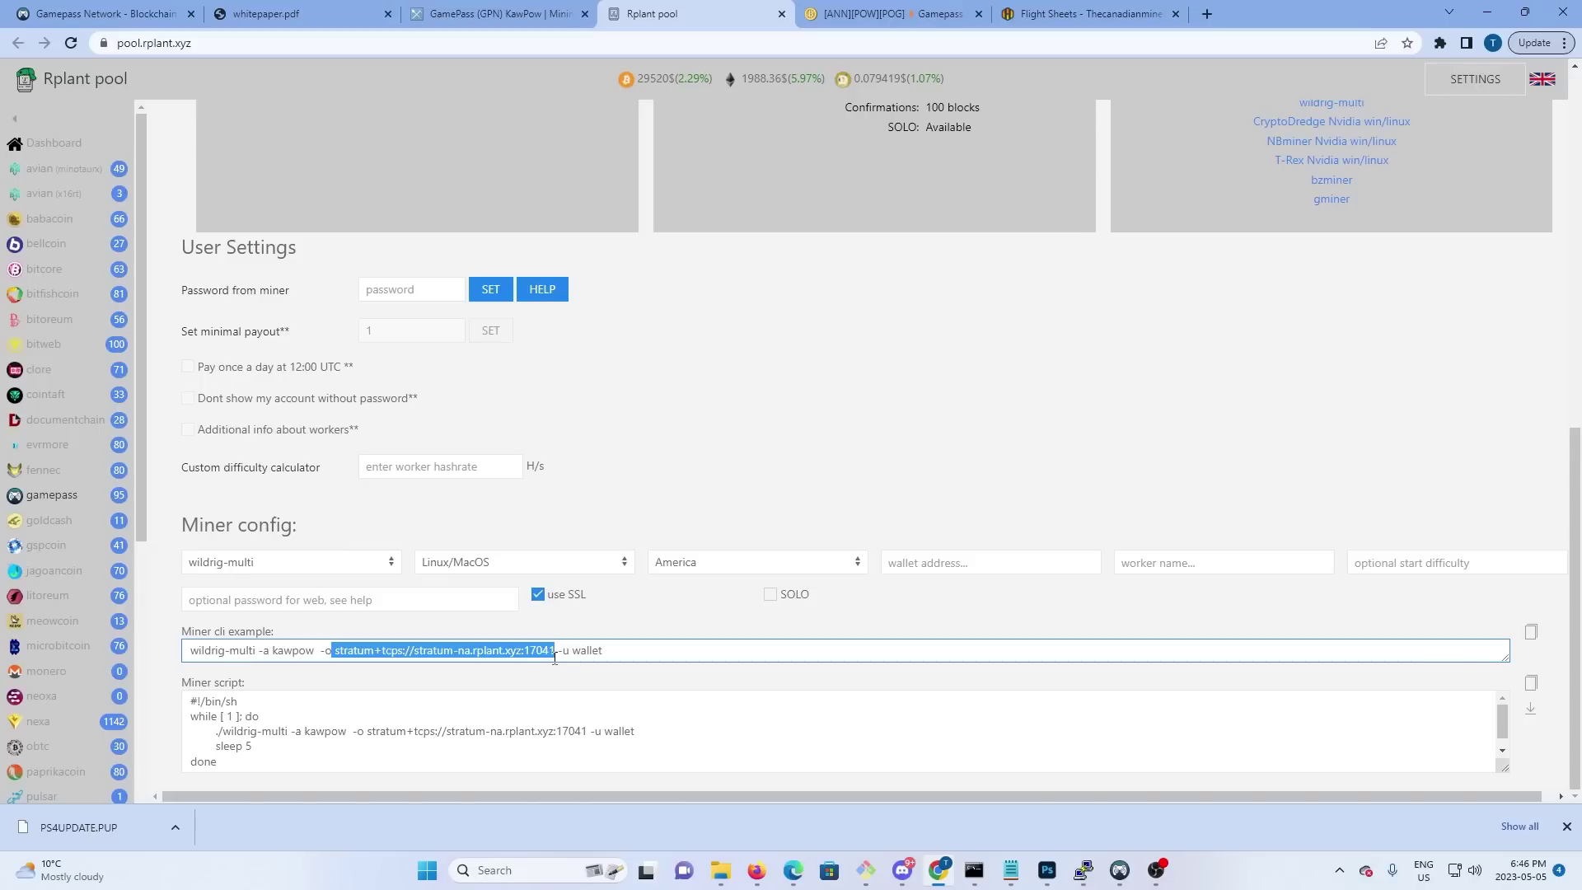
pyautogui.rightClick(543, 656)
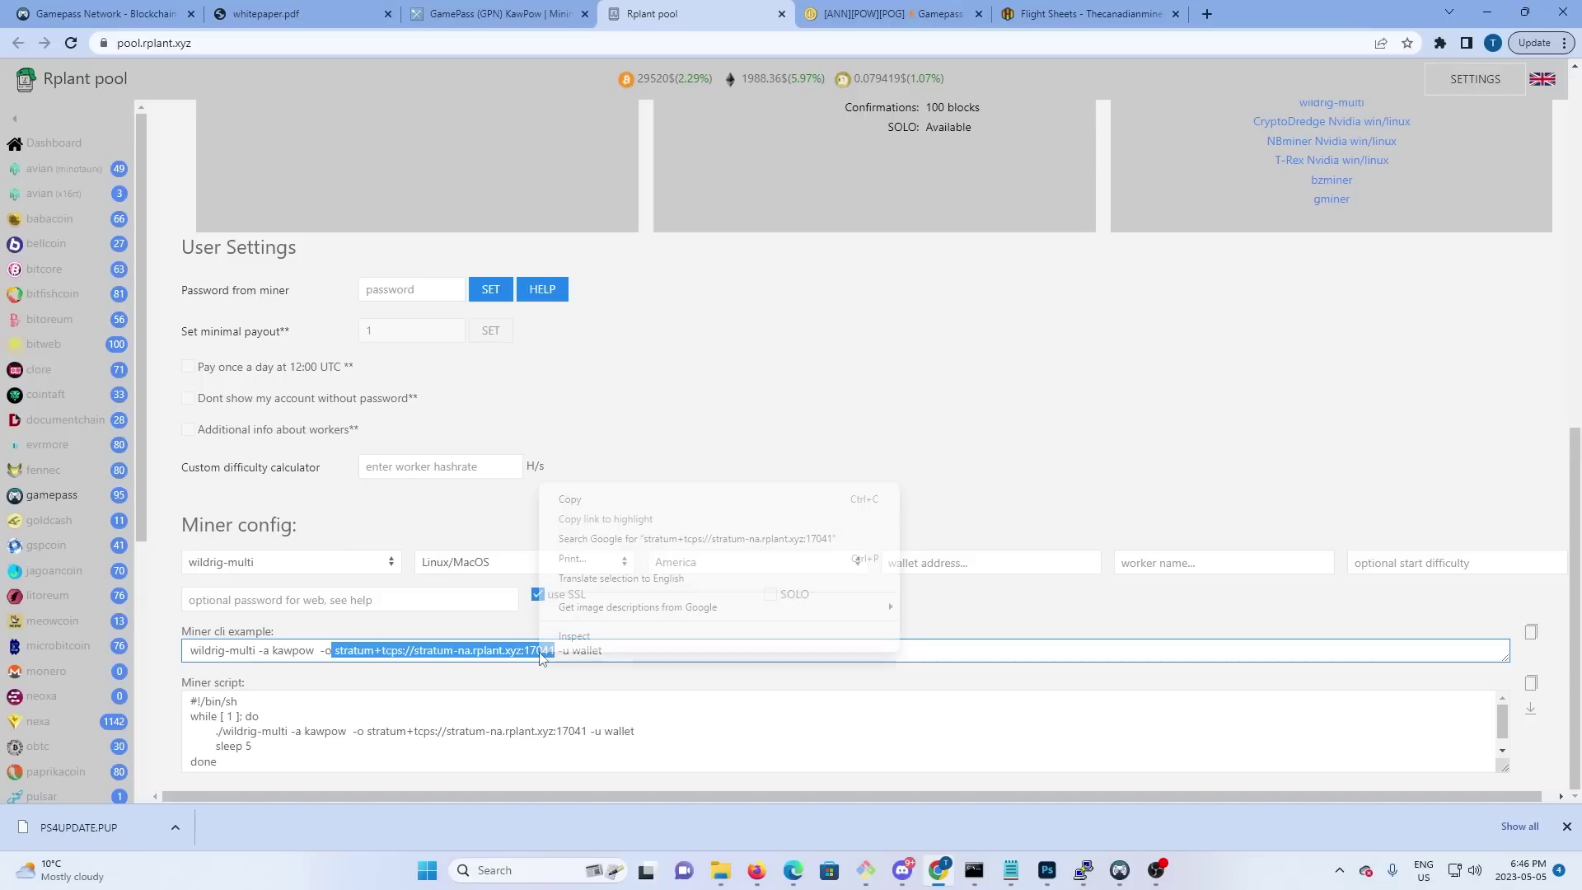
pyautogui.click(575, 500)
# Paste the Rplant stratum address as the WildRig pool URL and apply the miner config
pyautogui.click(1142, 11)
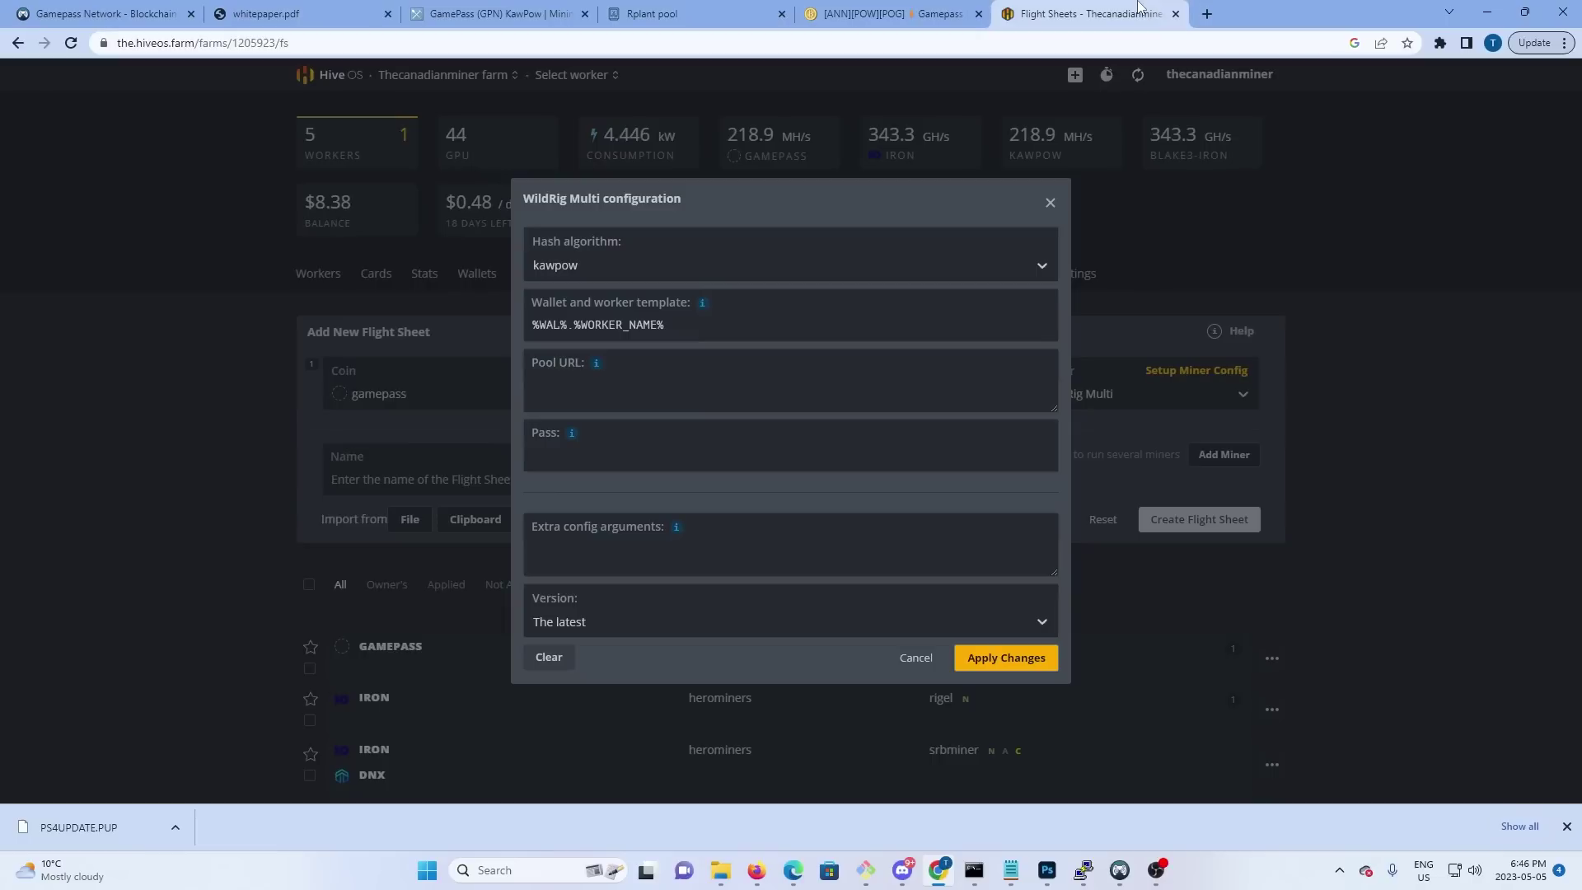
pyautogui.click(584, 408)
pyautogui.rightClick(574, 401)
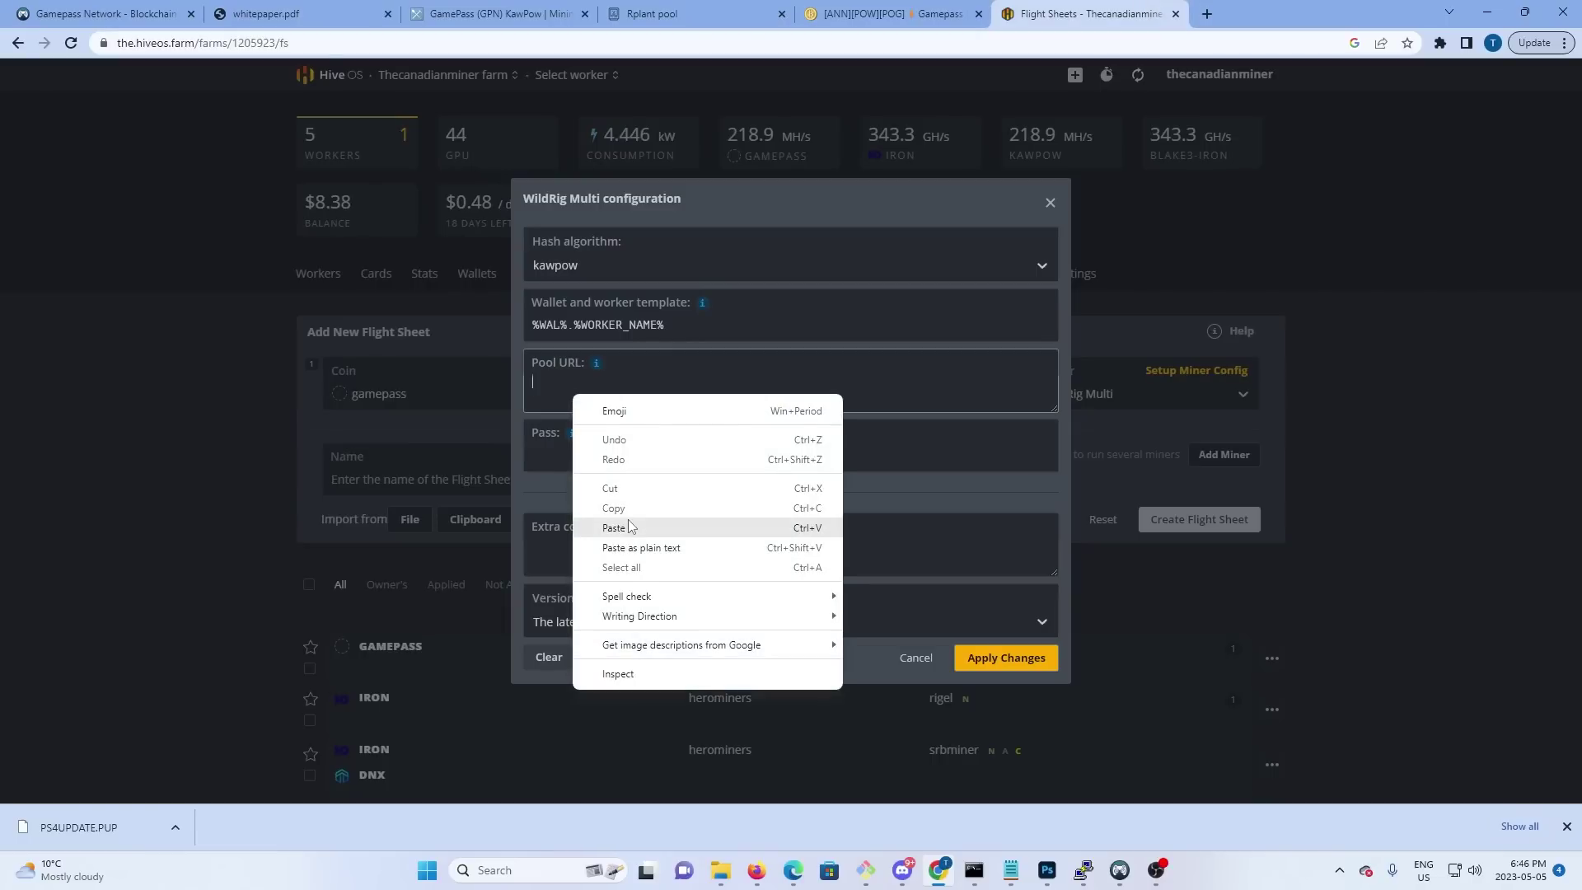
pyautogui.click(628, 527)
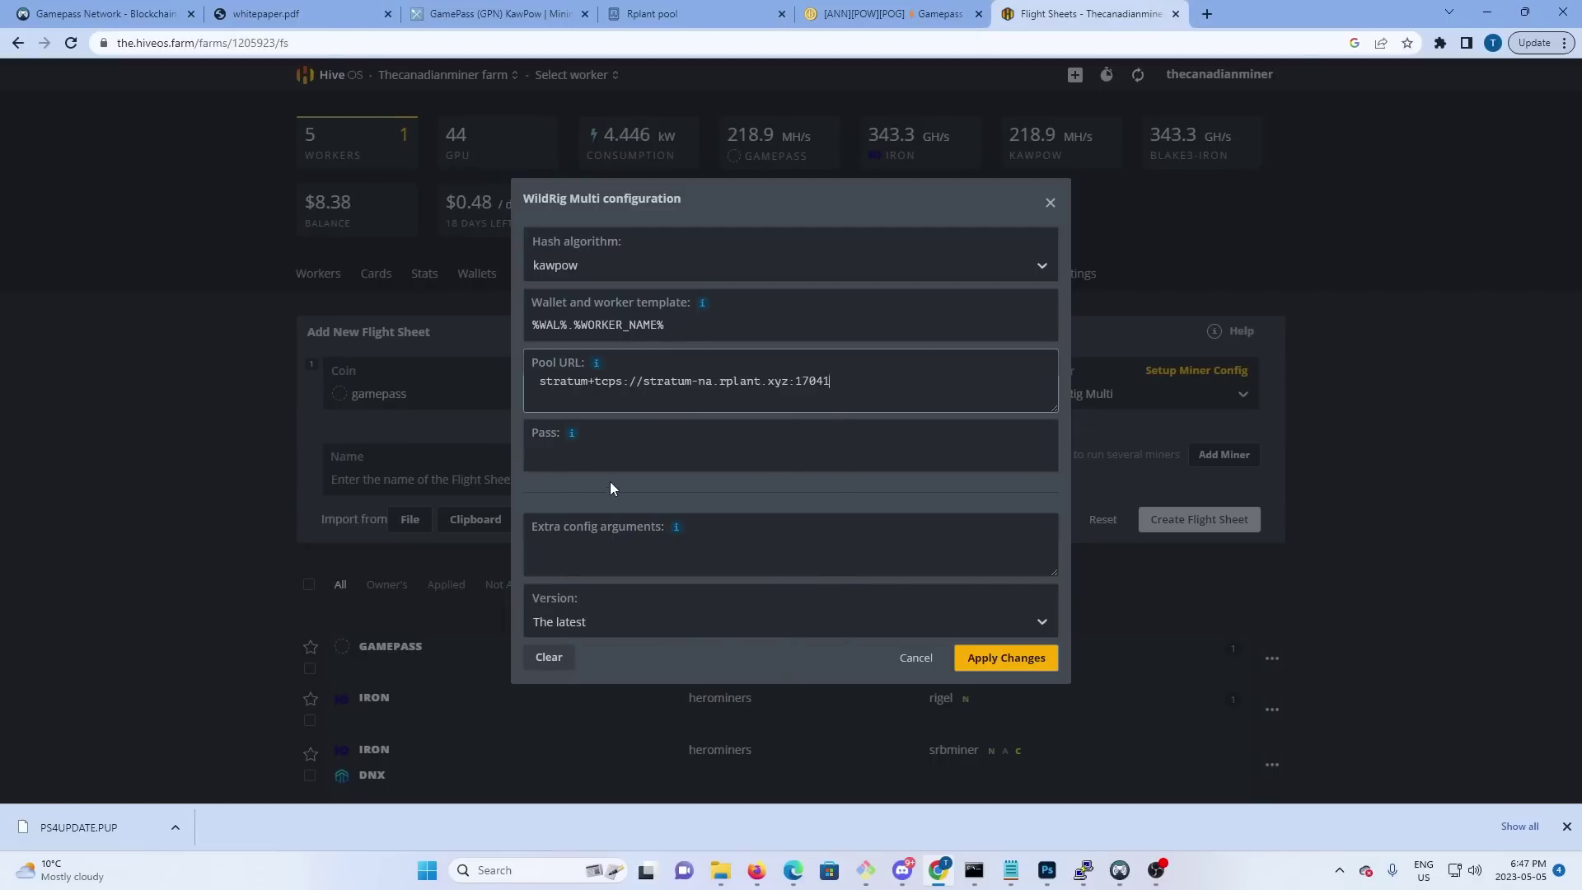
pyautogui.click(596, 453)
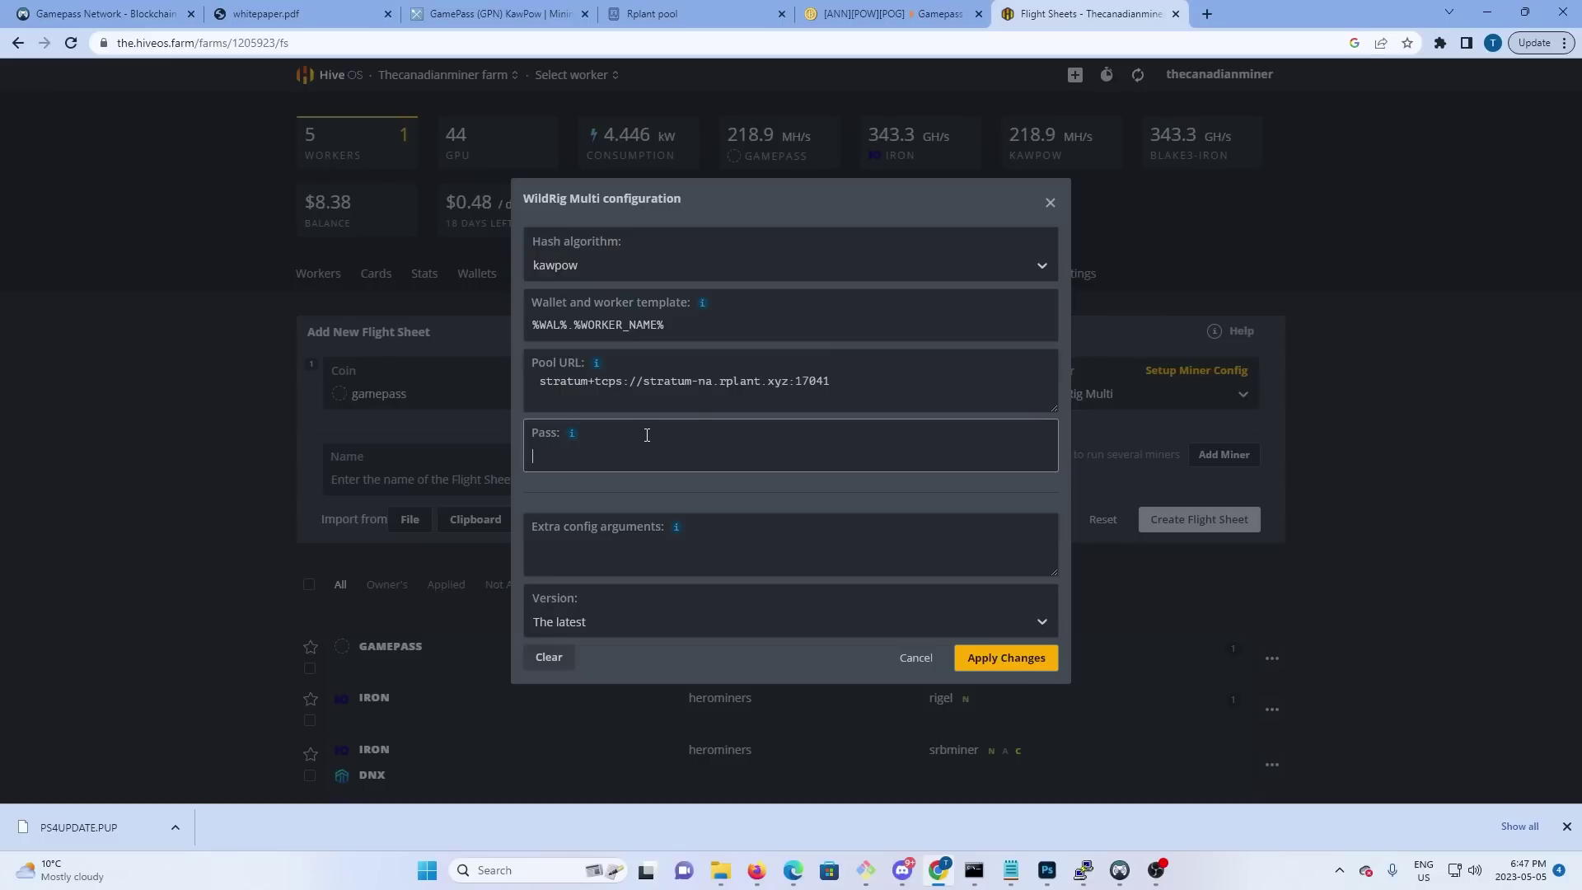
pyautogui.click(1026, 673)
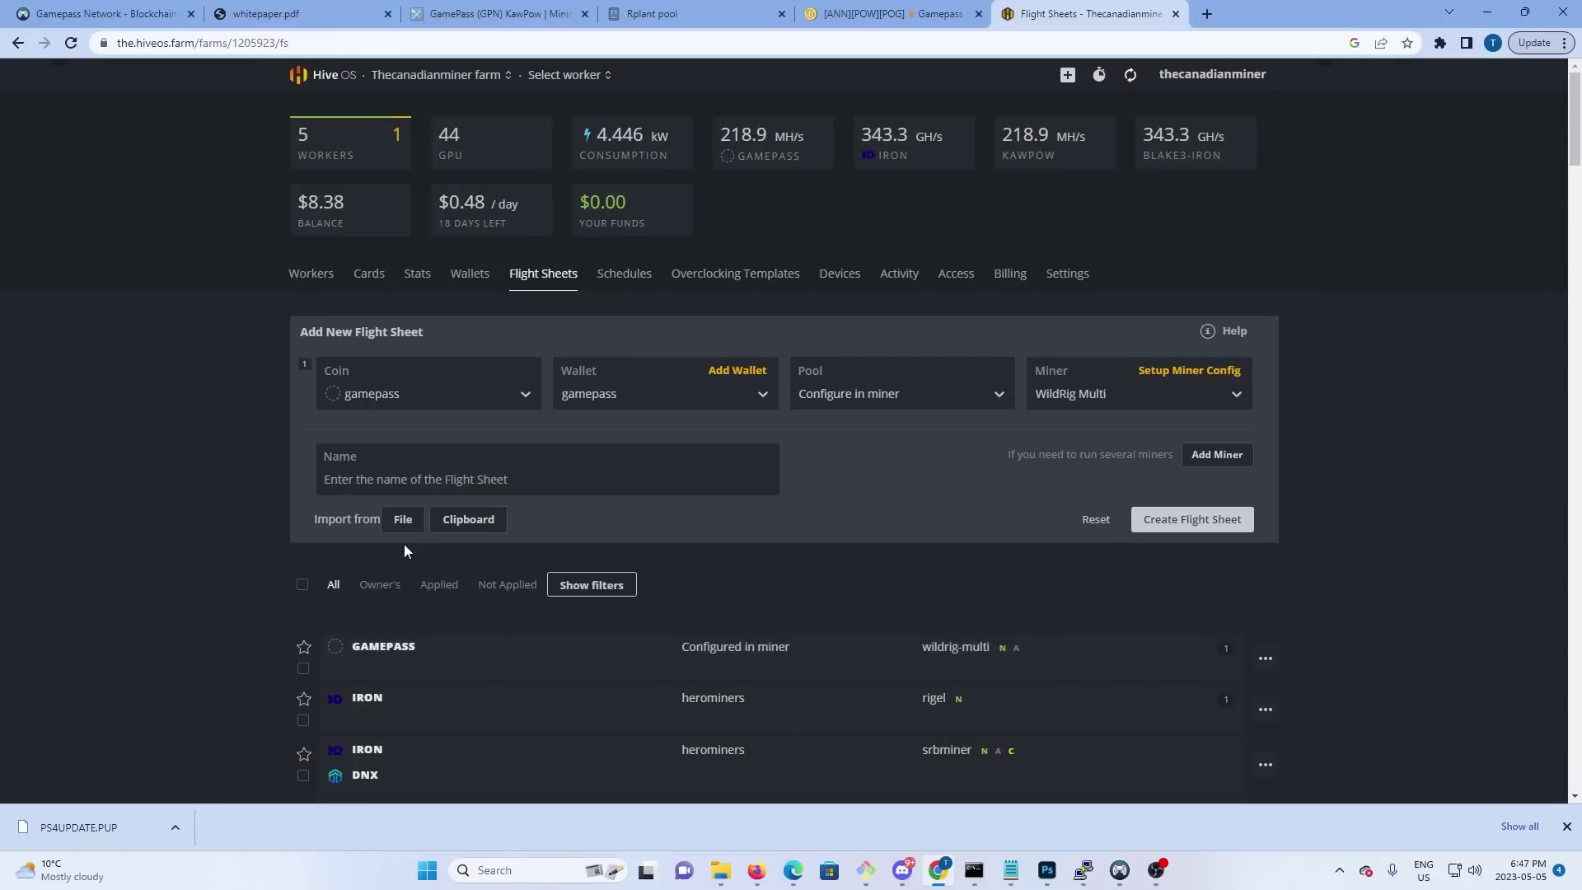
# Name the gamepass flight sheet 'test video' and create it
pyautogui.write('te')
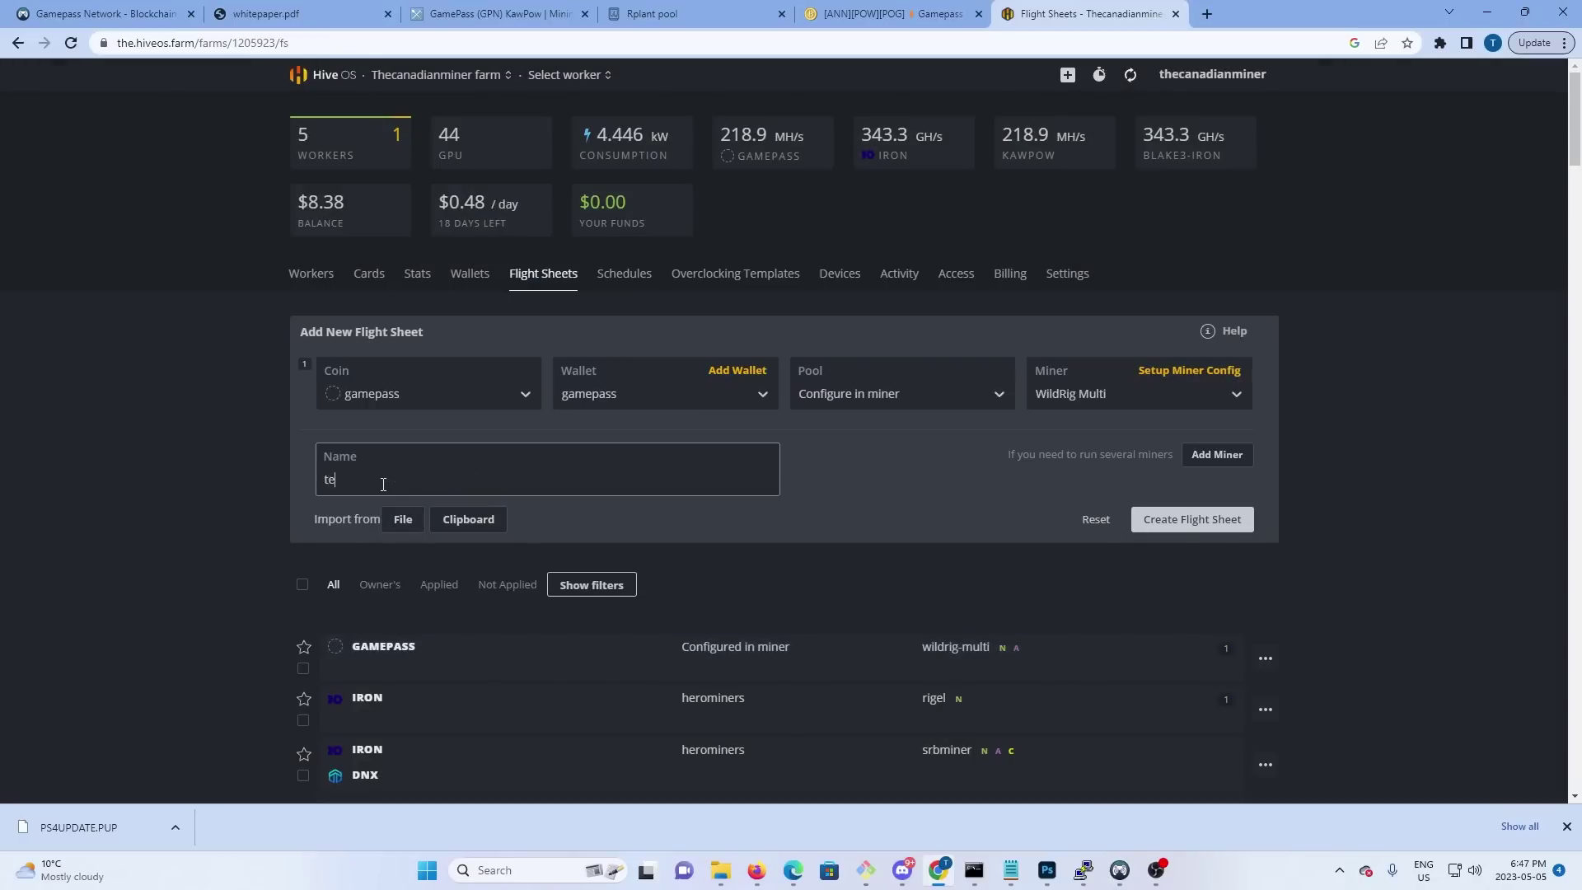
pyautogui.write('st video')
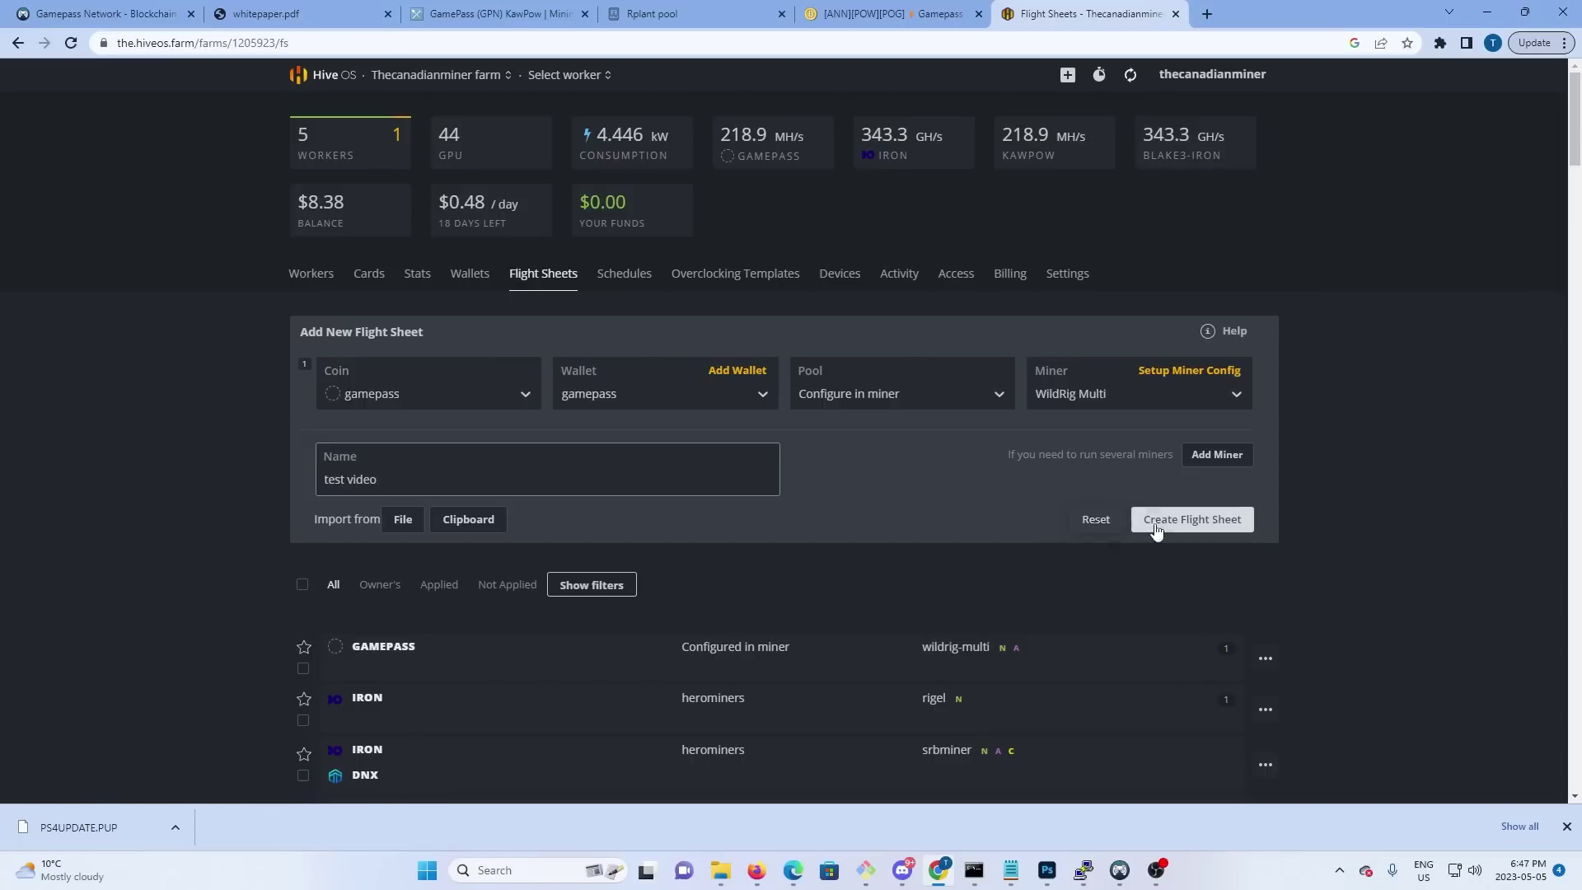
pyautogui.click(1187, 519)
pyautogui.scroll(-6, 107, 508)
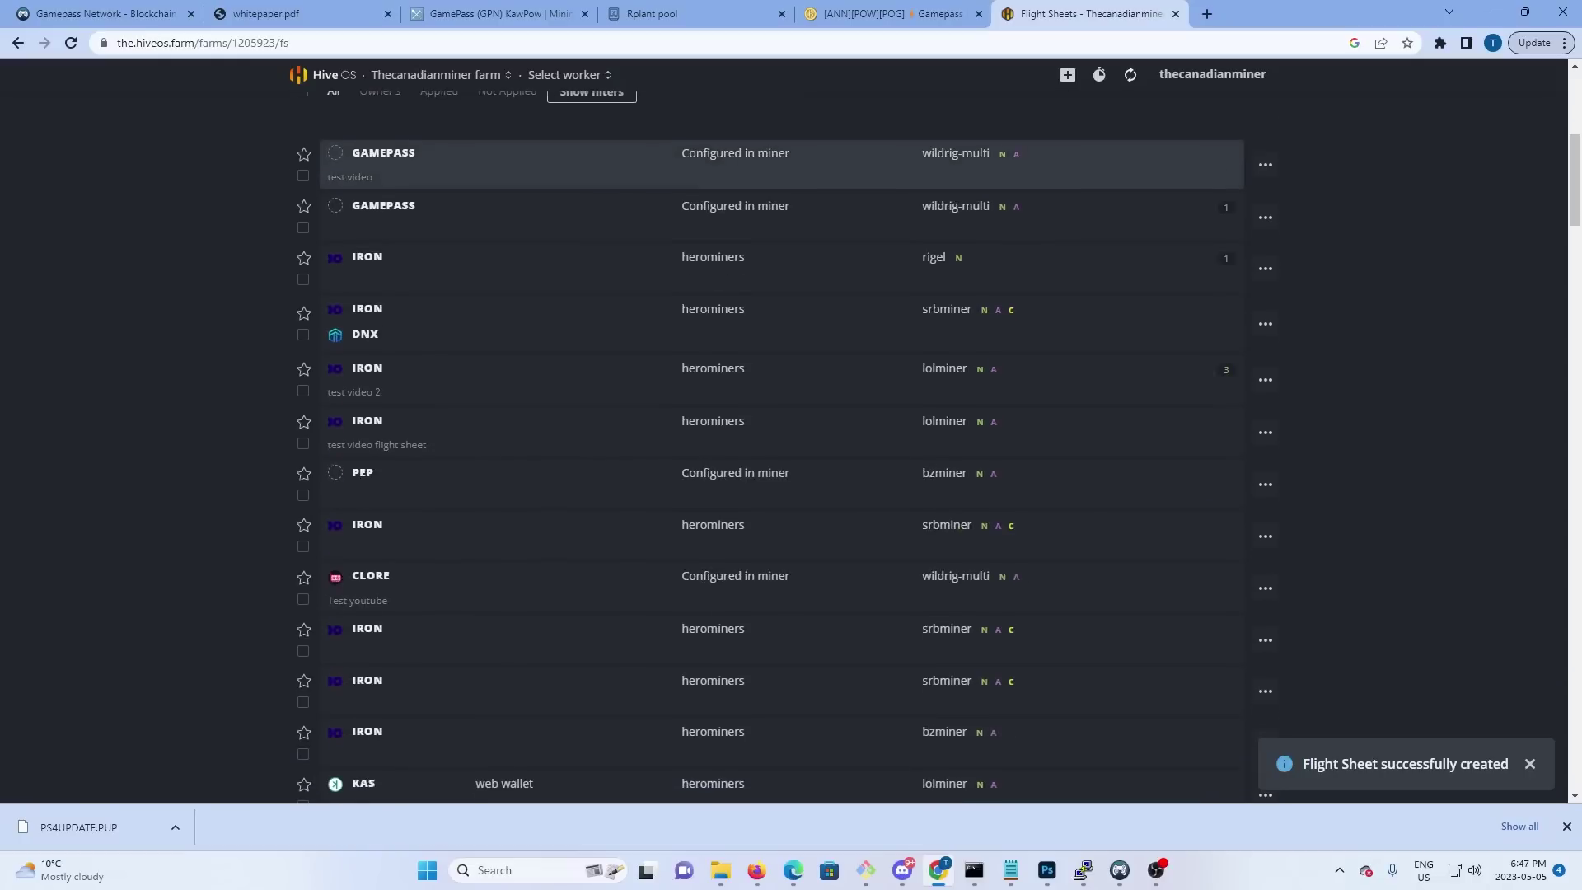
pyautogui.scroll(5, 147, 699)
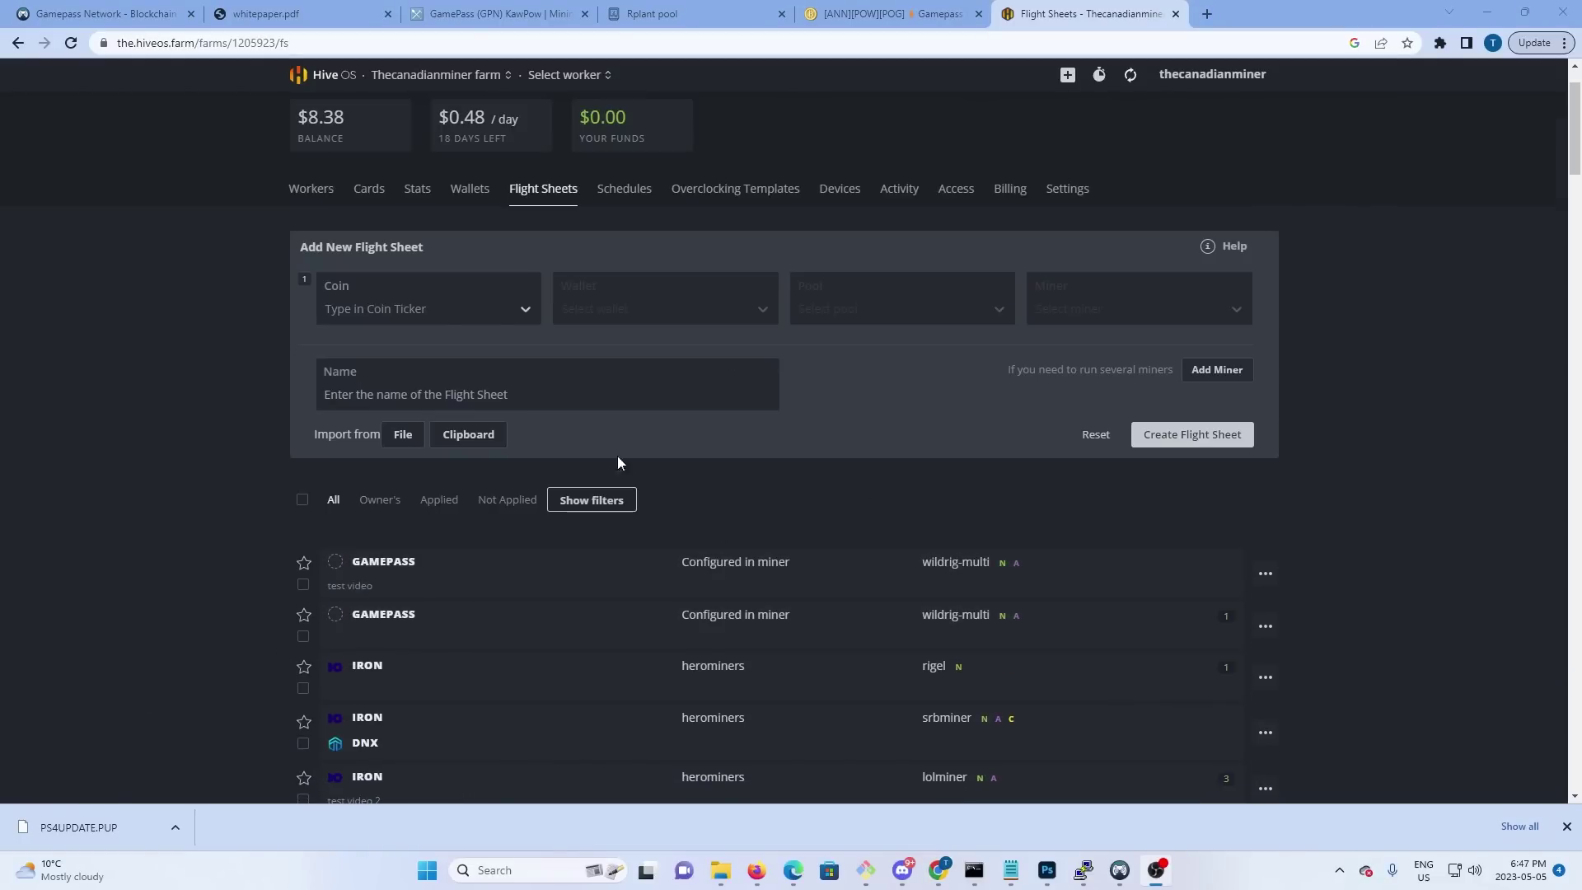
pyautogui.scroll(1, 287, 417)
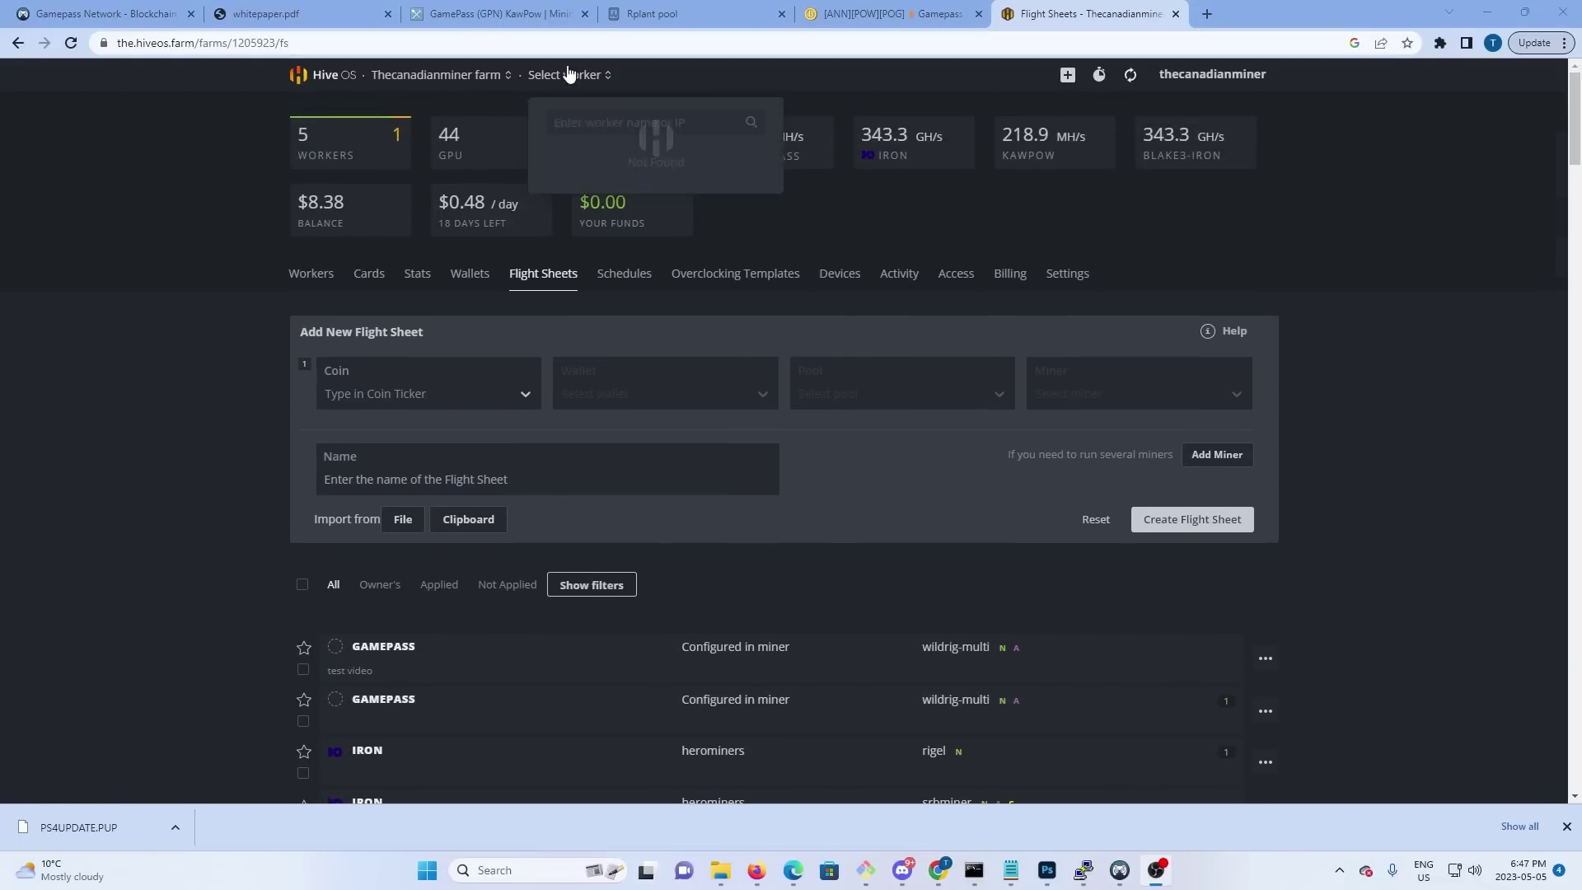
# Apply the 'test video' Gamepass flight sheet to worker Second, then reopen Second's overview
pyautogui.click(574, 74)
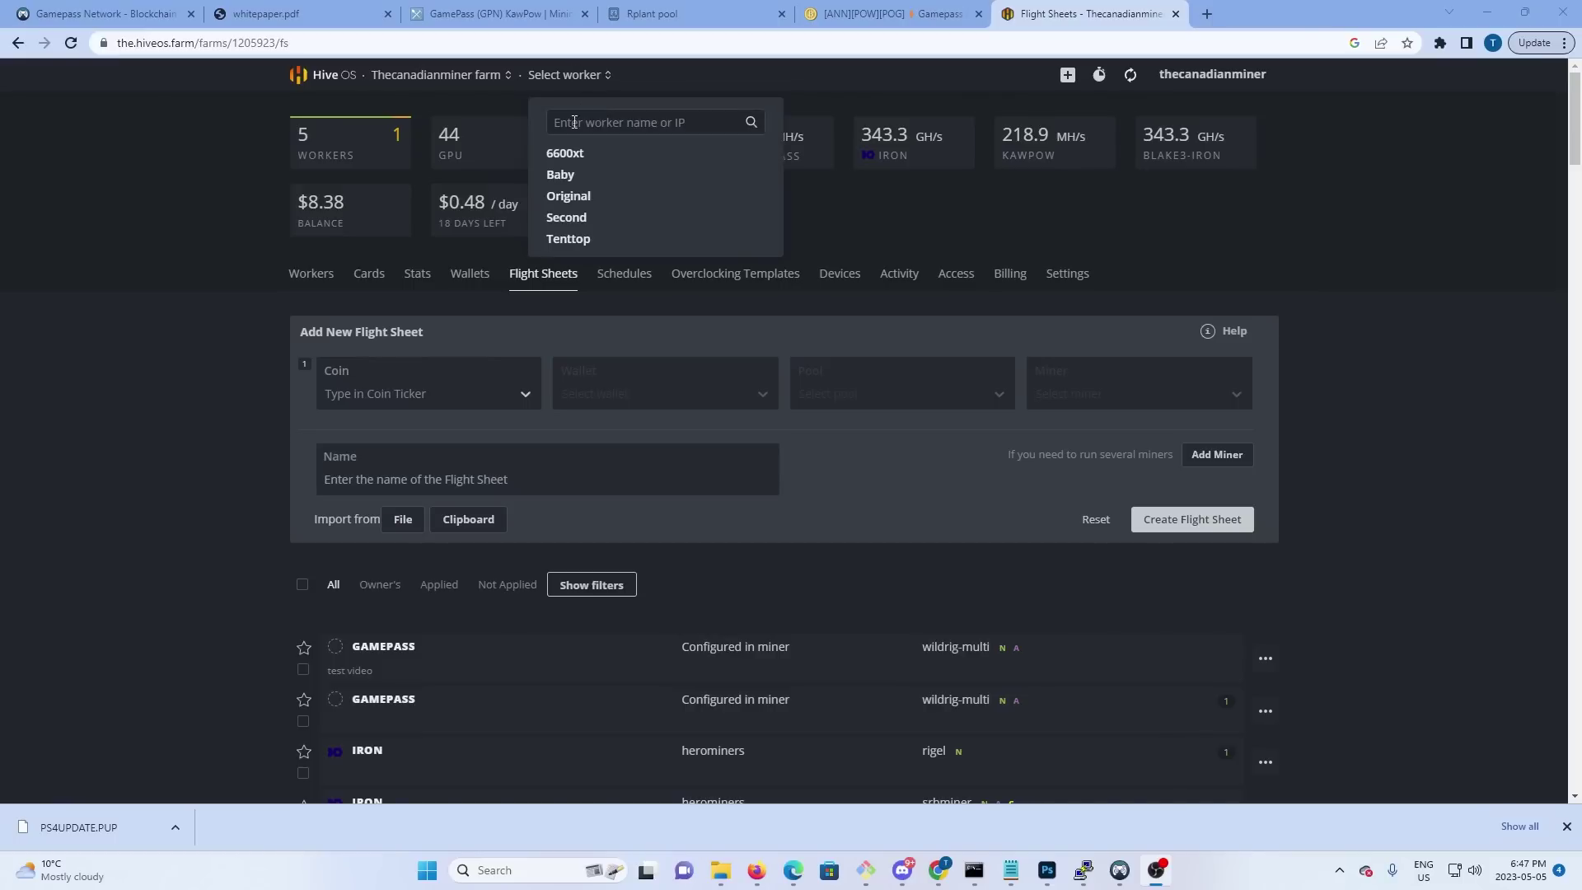
pyautogui.click(573, 221)
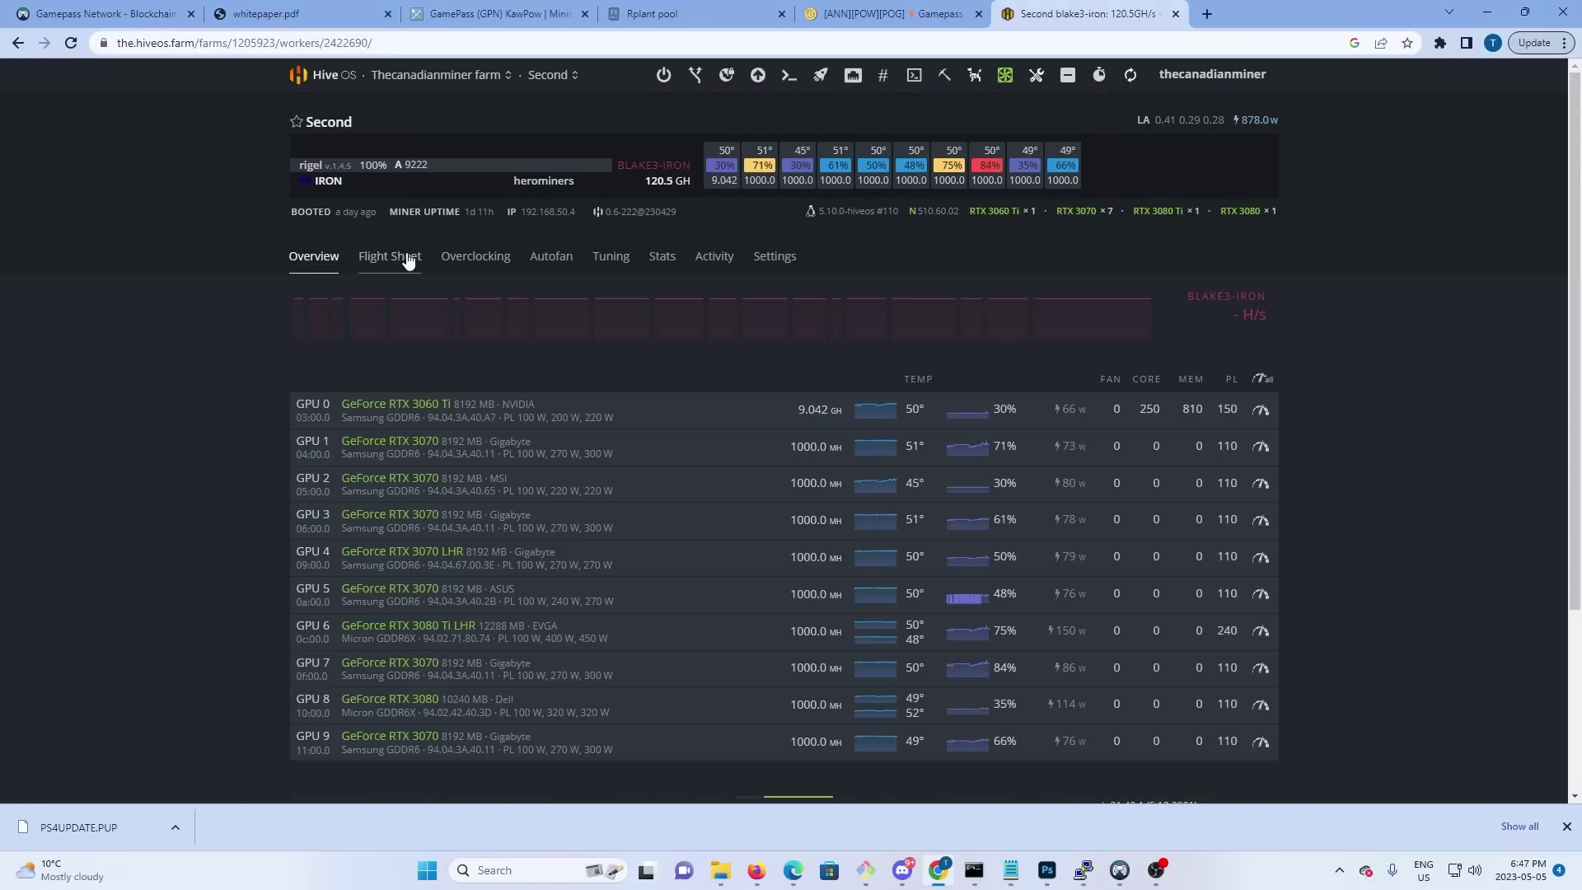
pyautogui.click(407, 262)
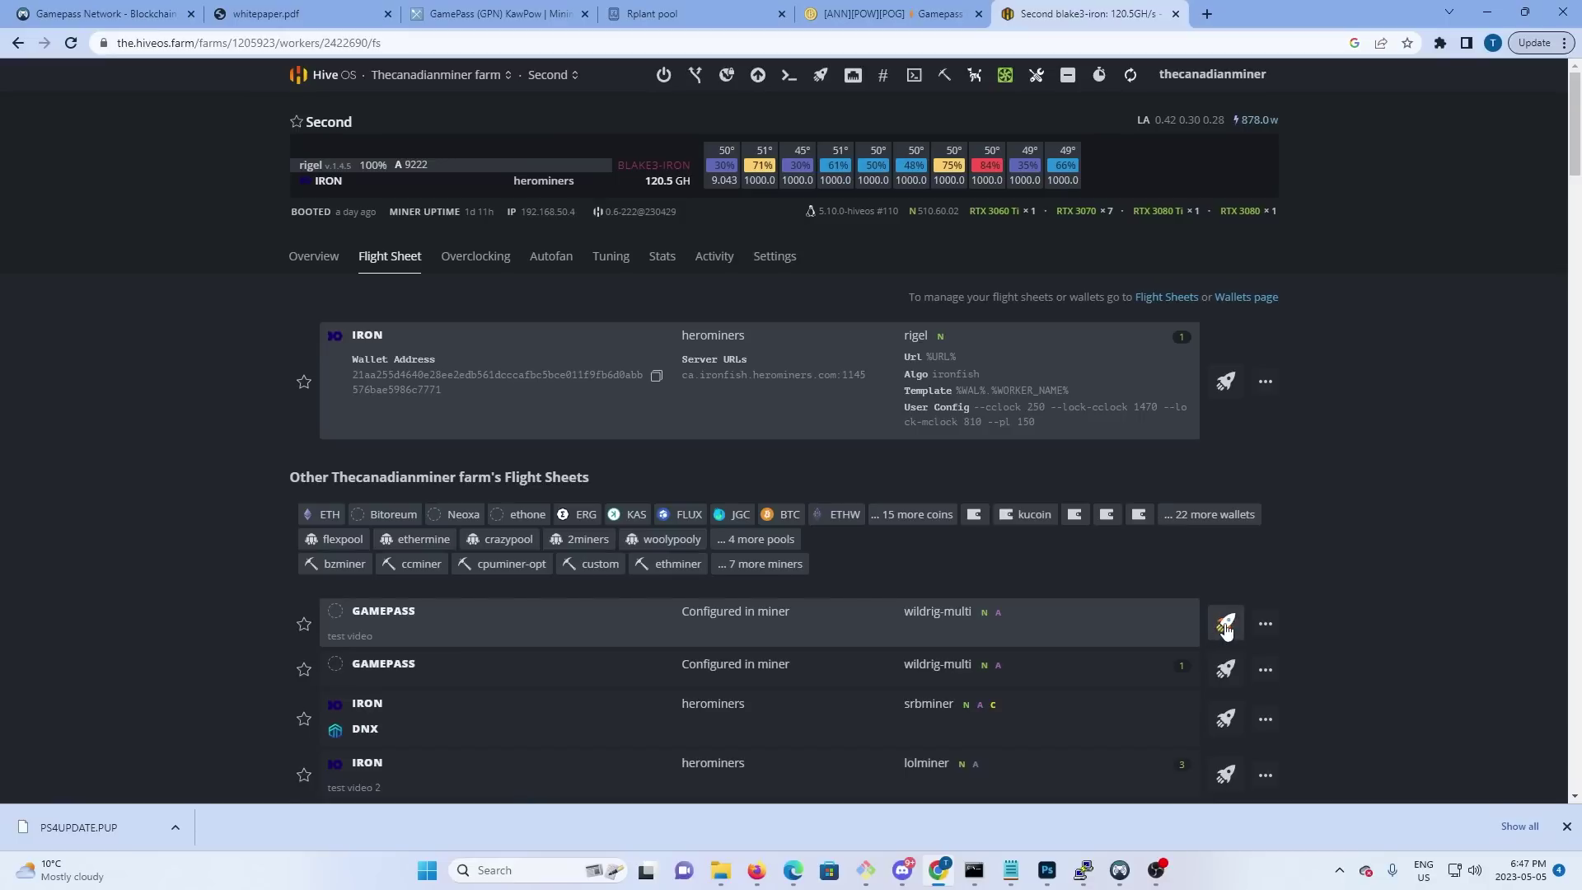
pyautogui.click(1225, 627)
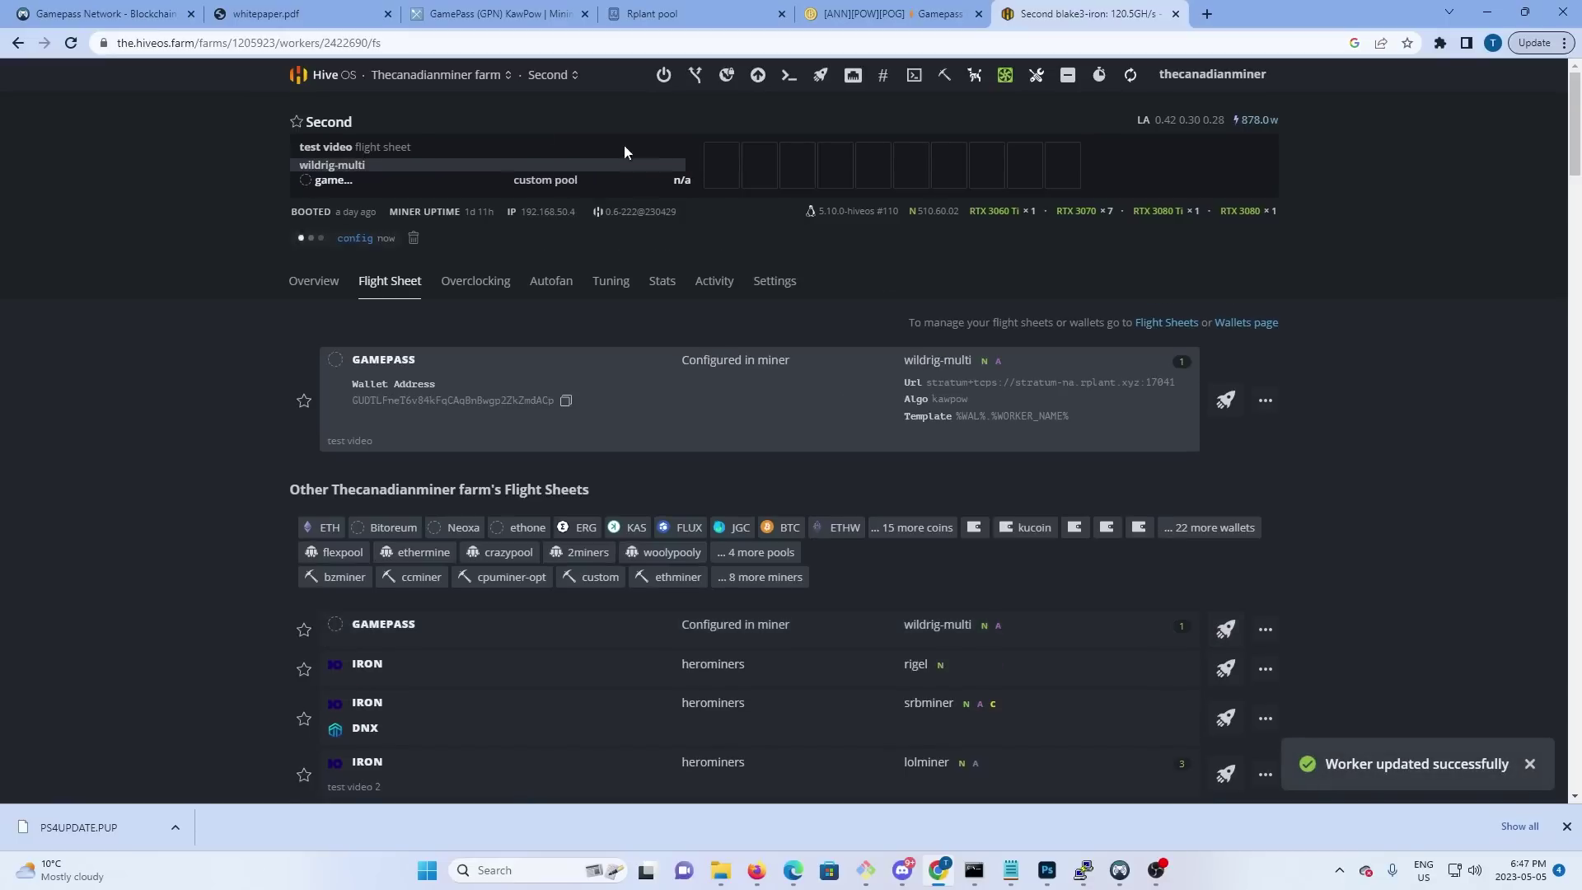
pyautogui.moveTo(492, 90)
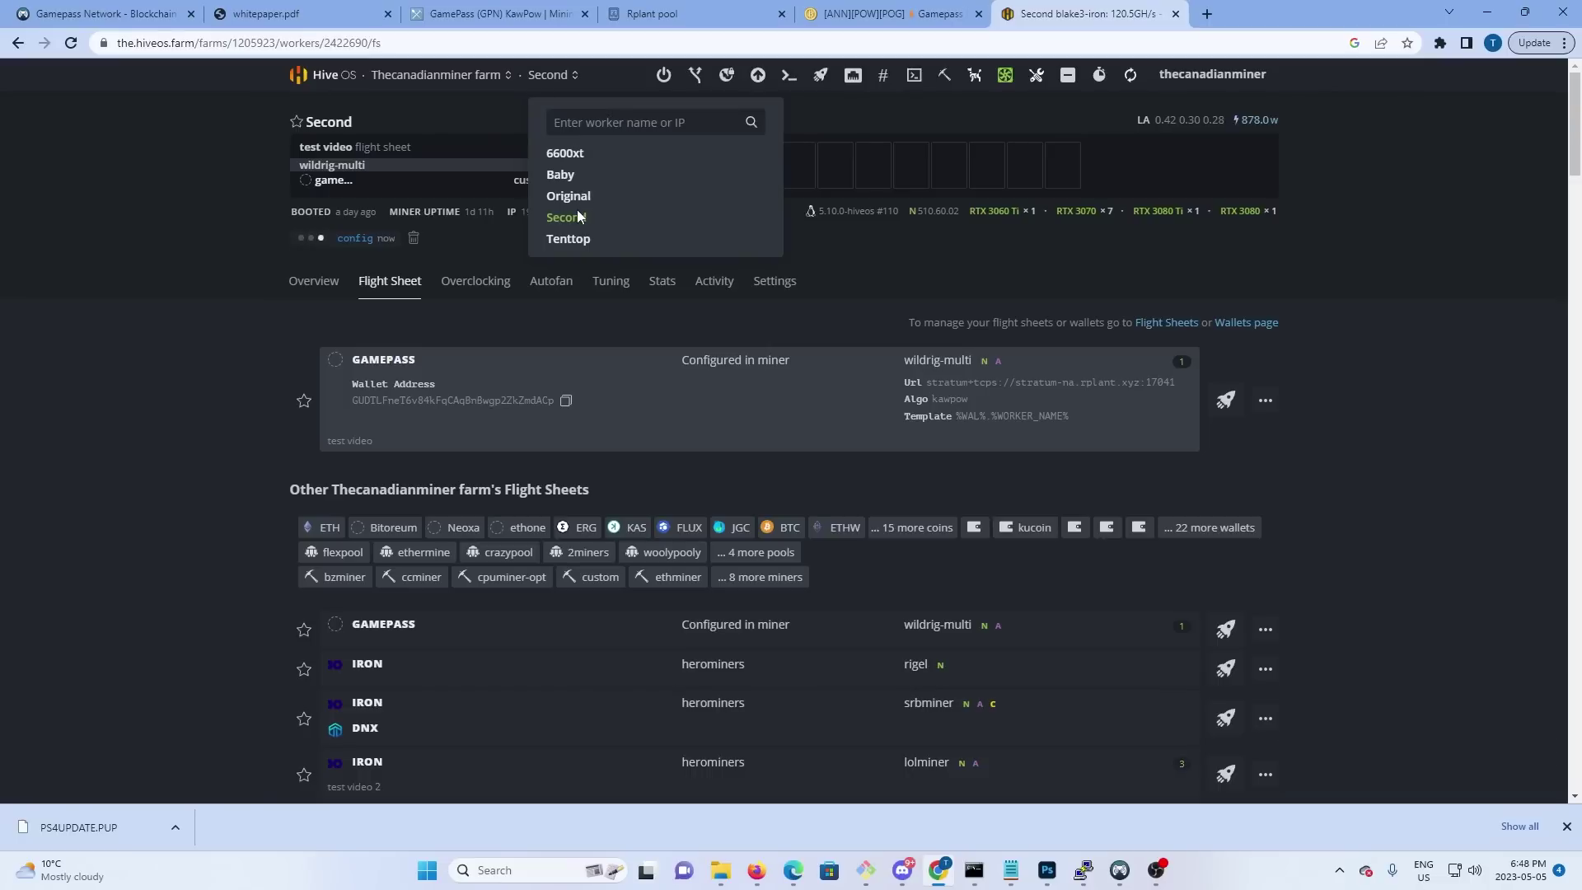
pyautogui.click(566, 219)
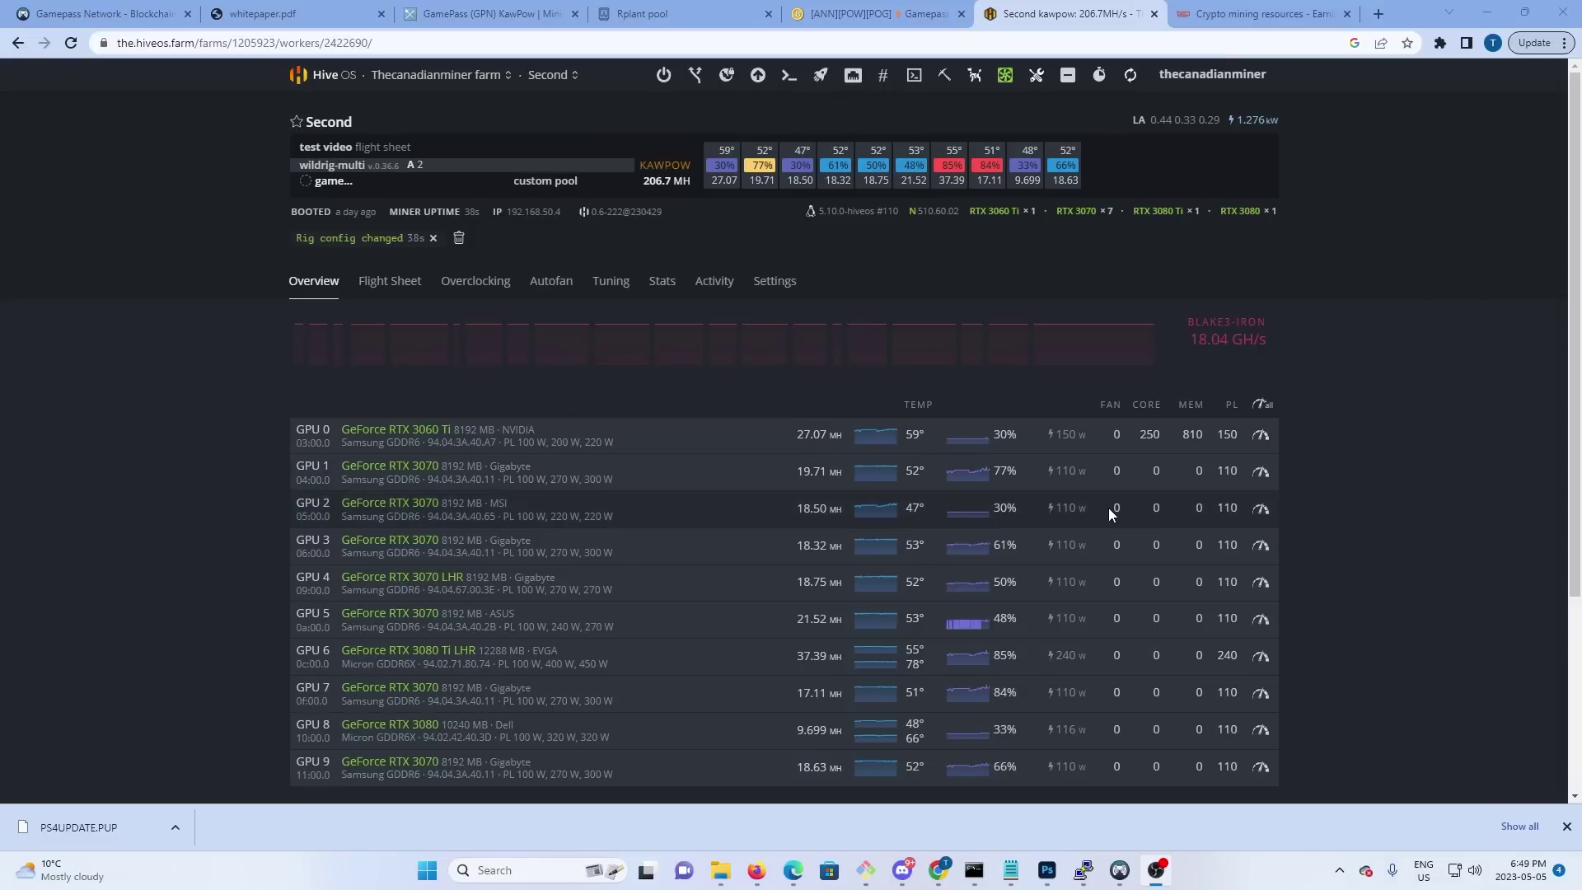
# Find hashrate.no's RTX 3070 Clore overclock (2100 MHz memory, 150 W limit), then return to HiveOS
pyautogui.click(1251, 18)
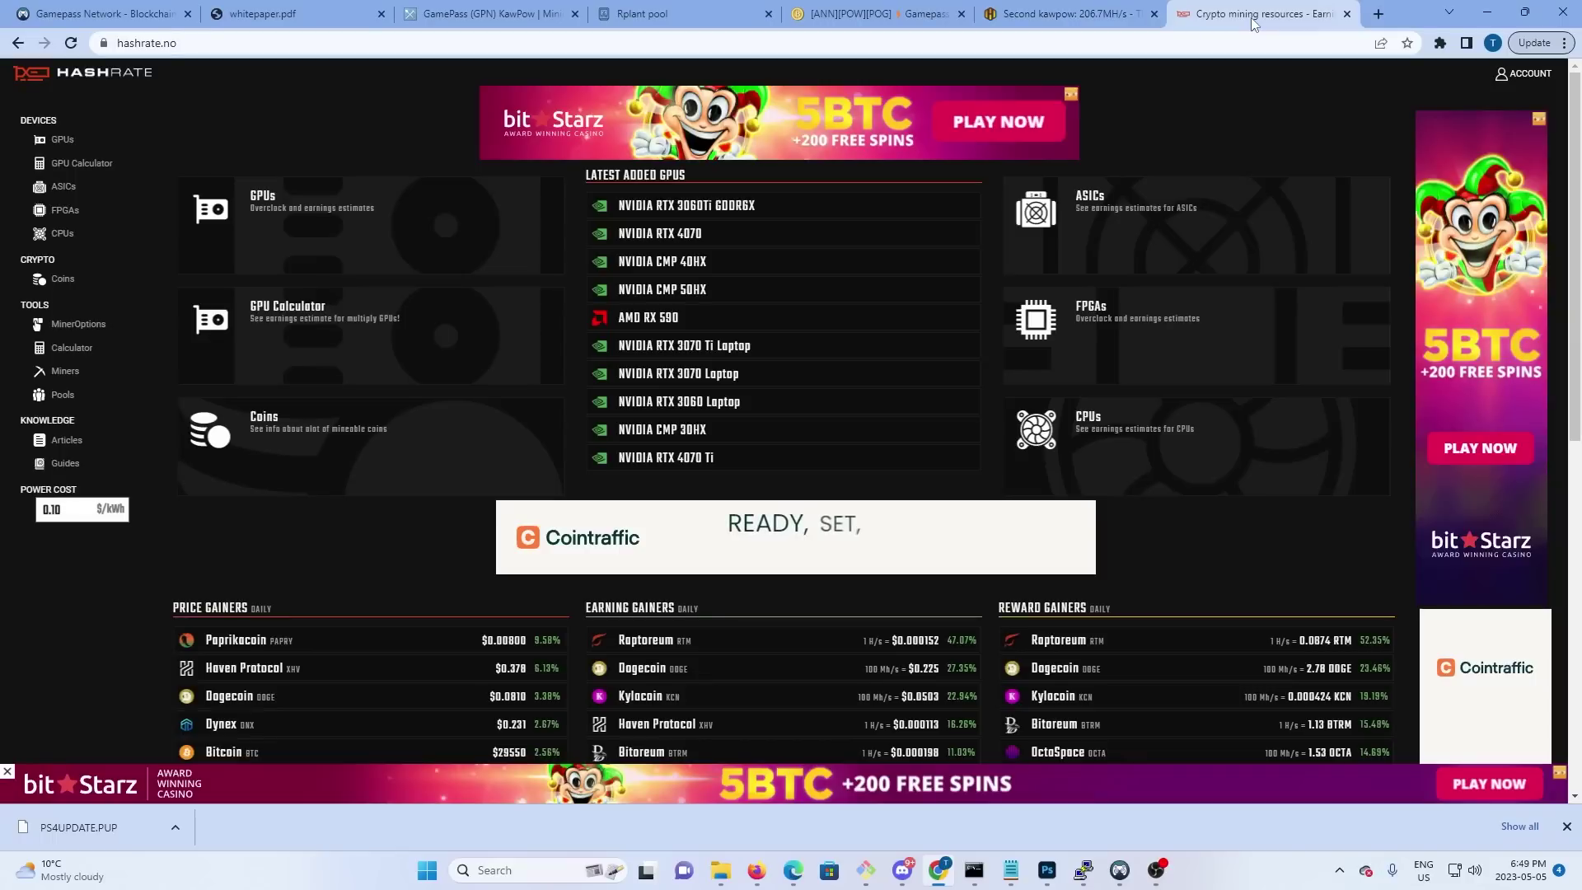
pyautogui.click(66, 149)
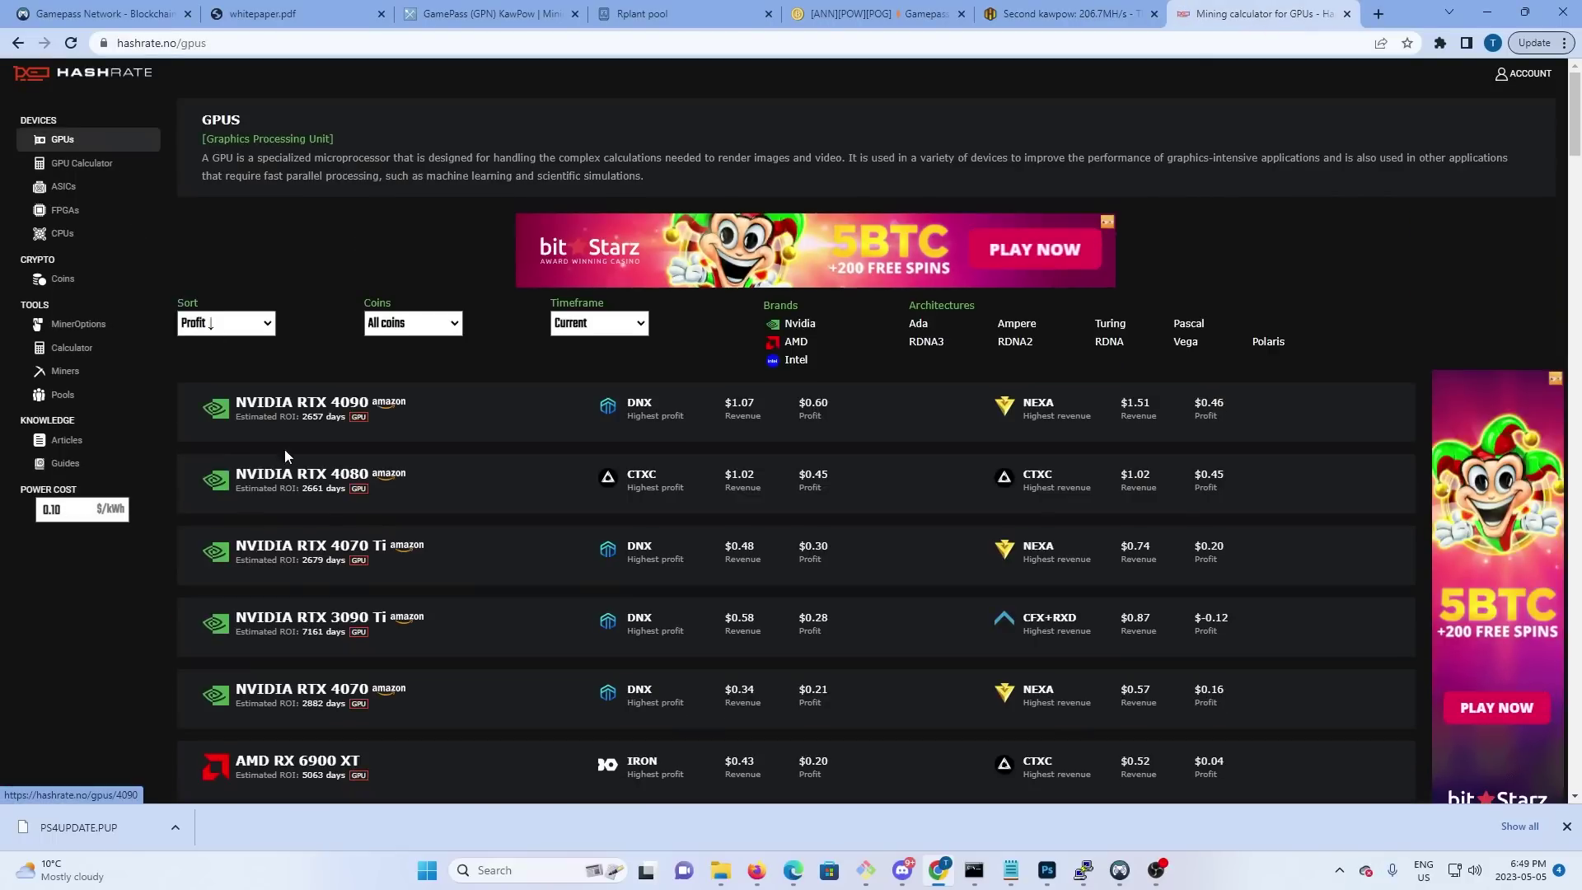
pyautogui.scroll(-10, 284, 528)
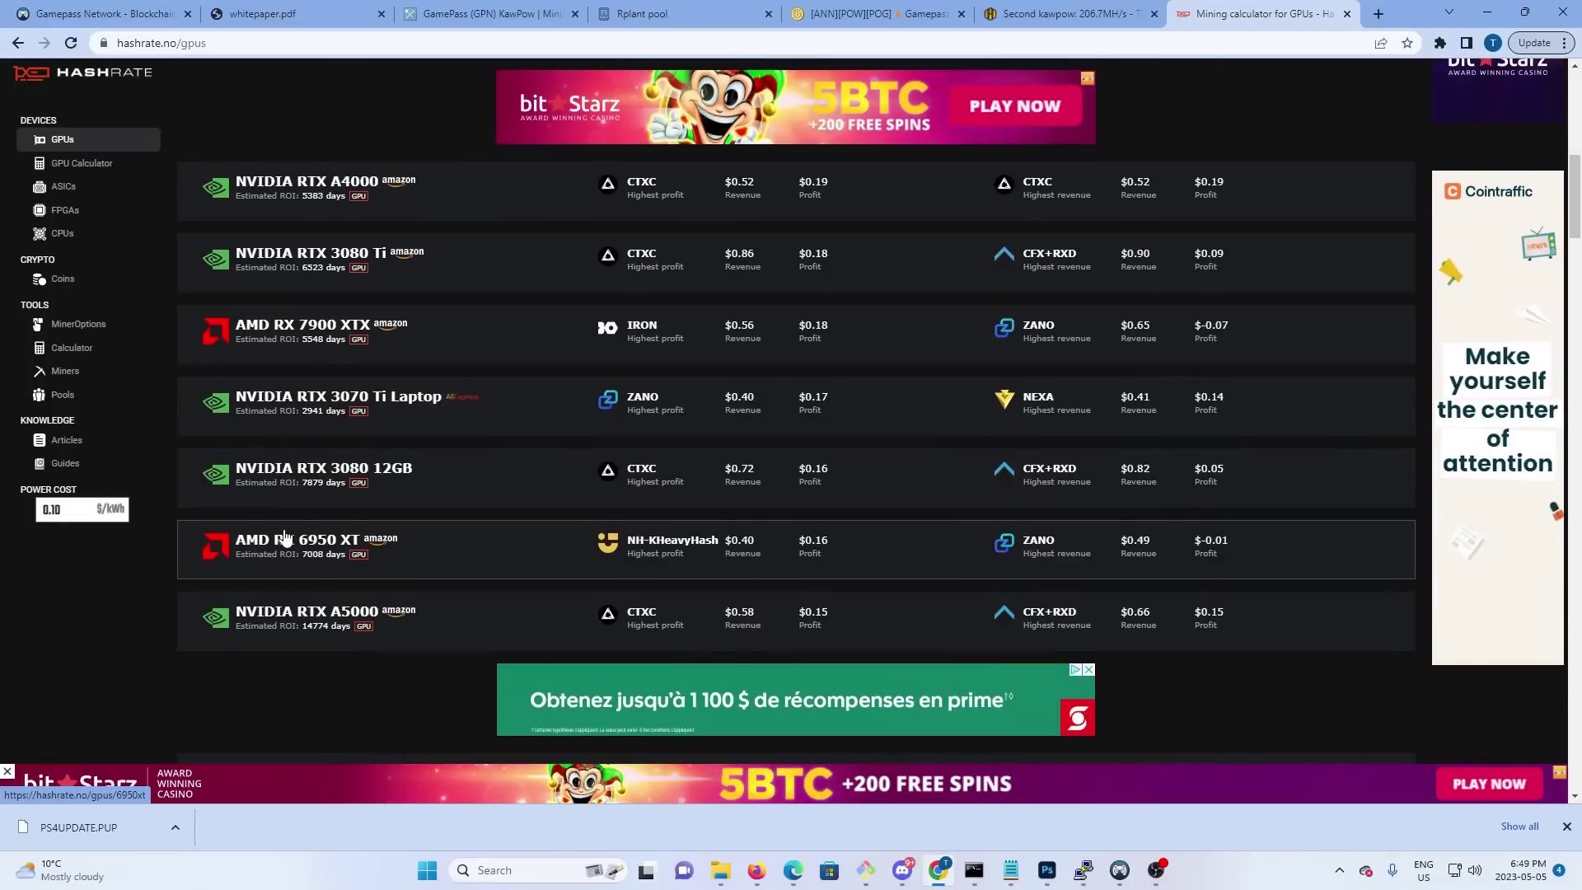
pyautogui.scroll(-6, 283, 537)
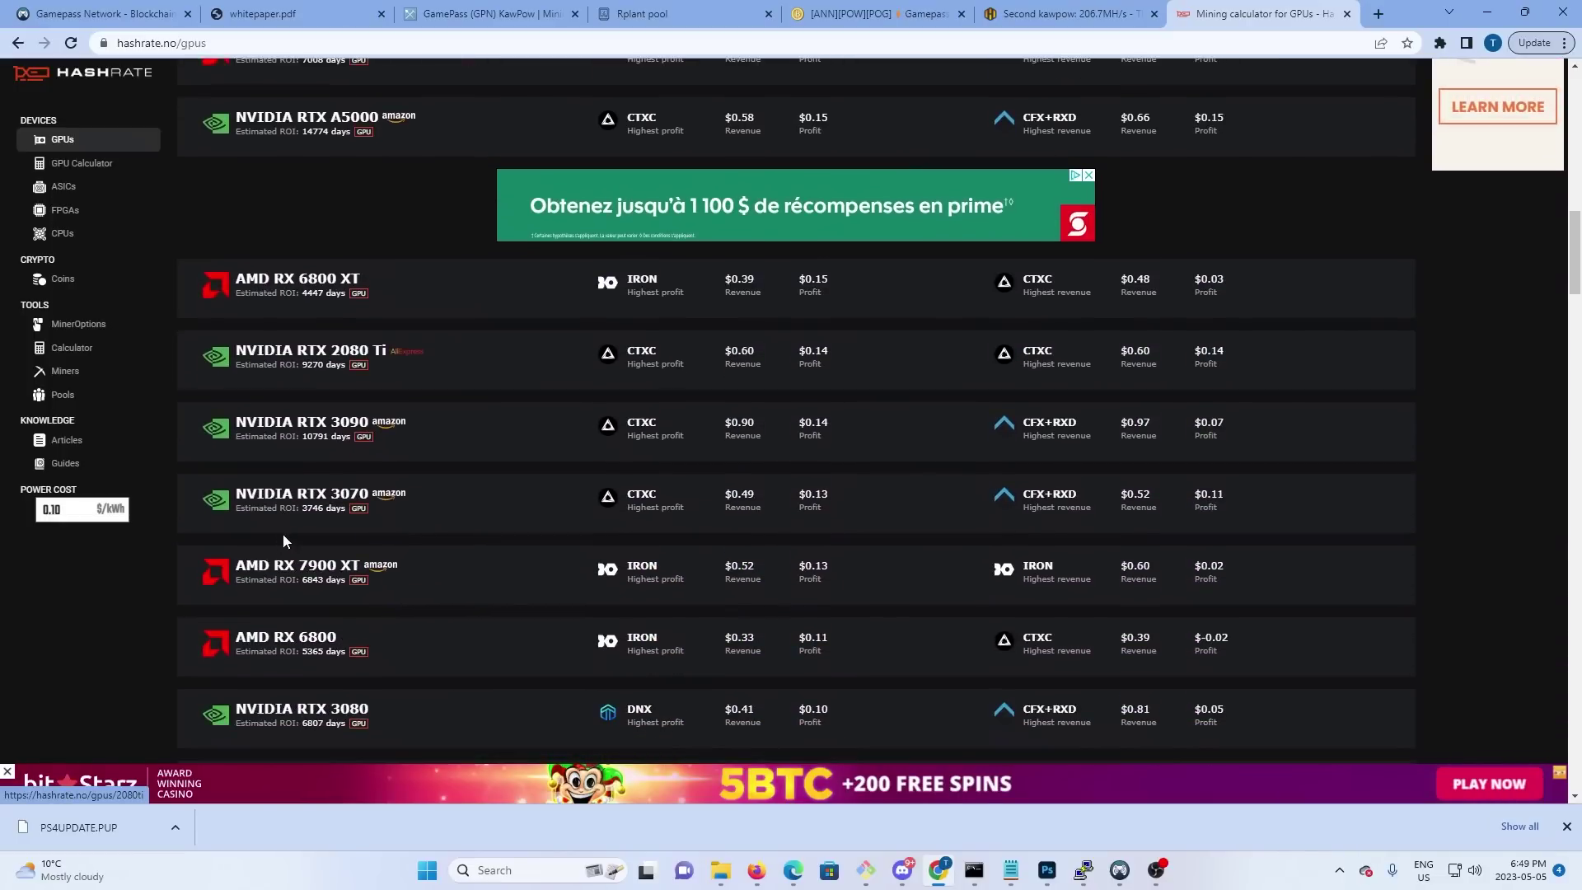
pyautogui.click(297, 509)
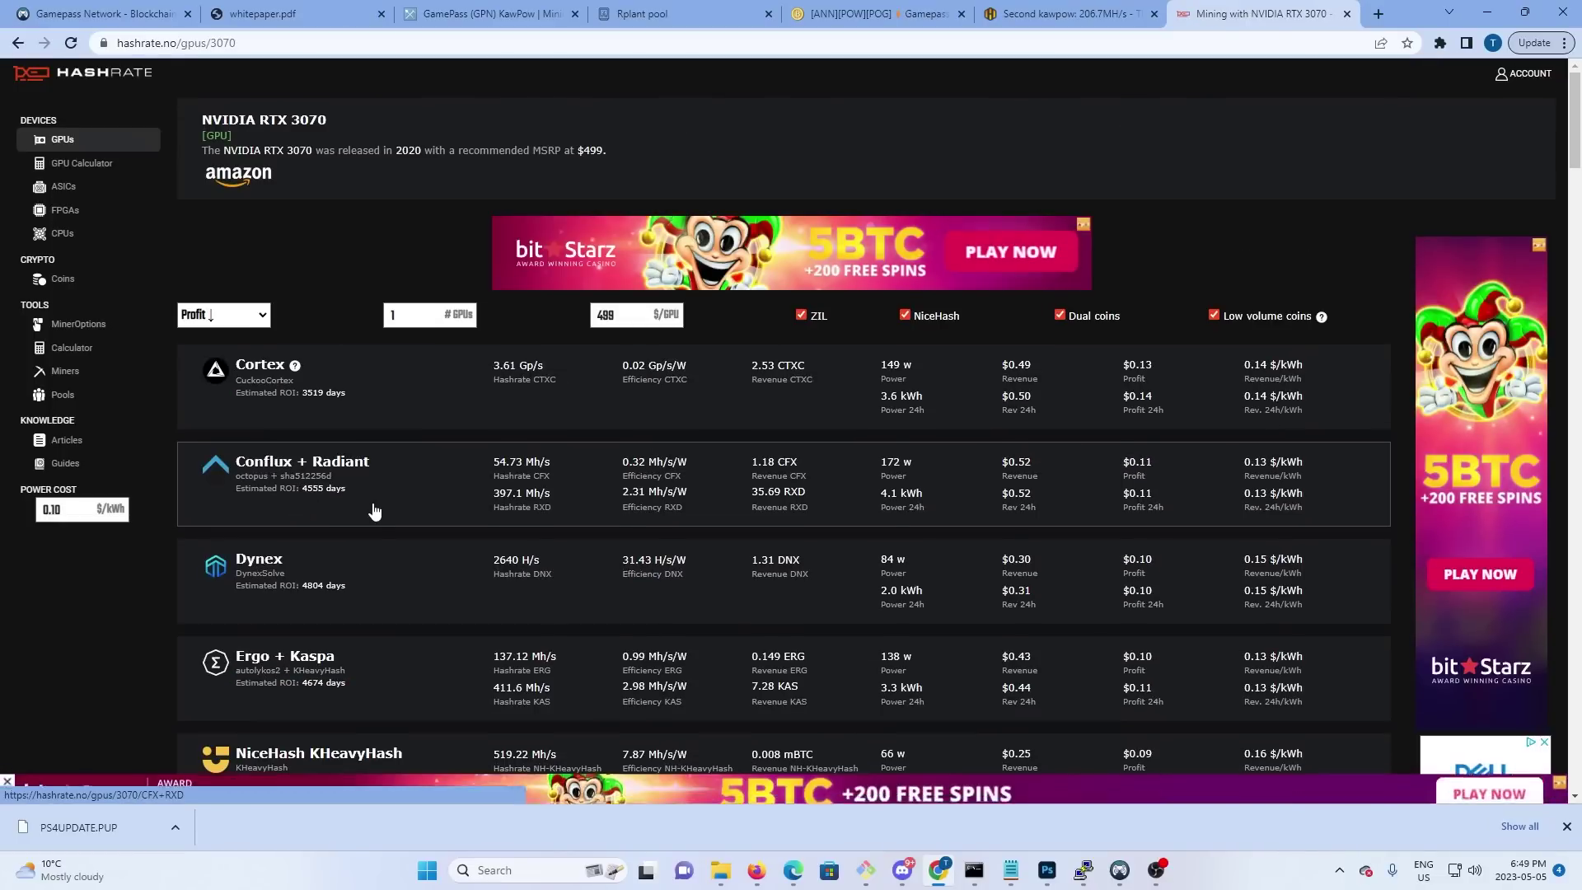
pyautogui.scroll(-7, 373, 511)
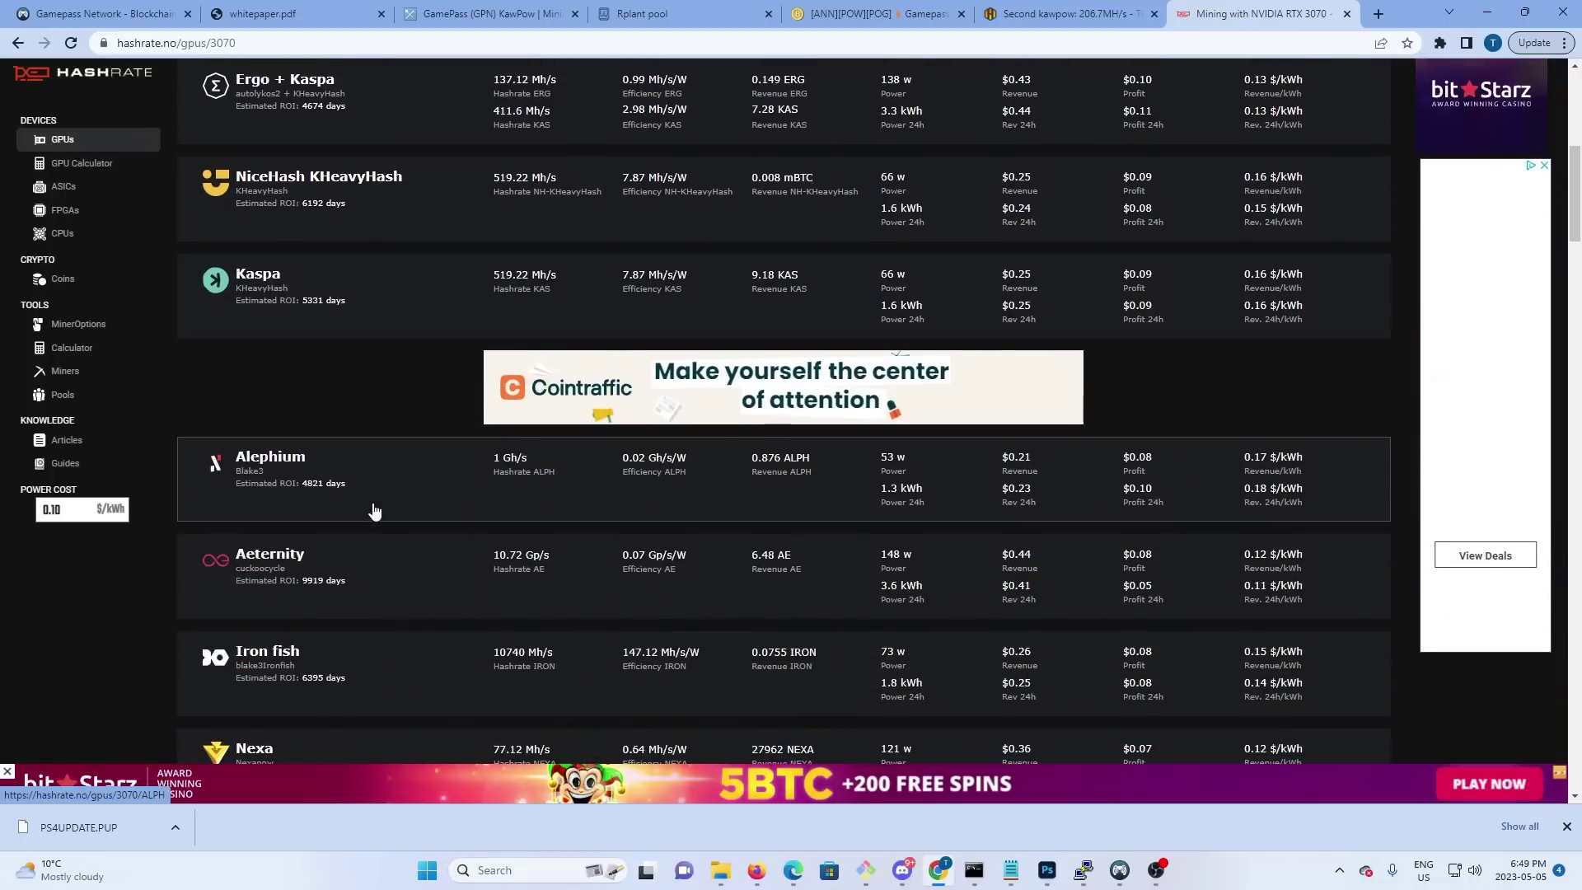
pyautogui.scroll(-7, 374, 511)
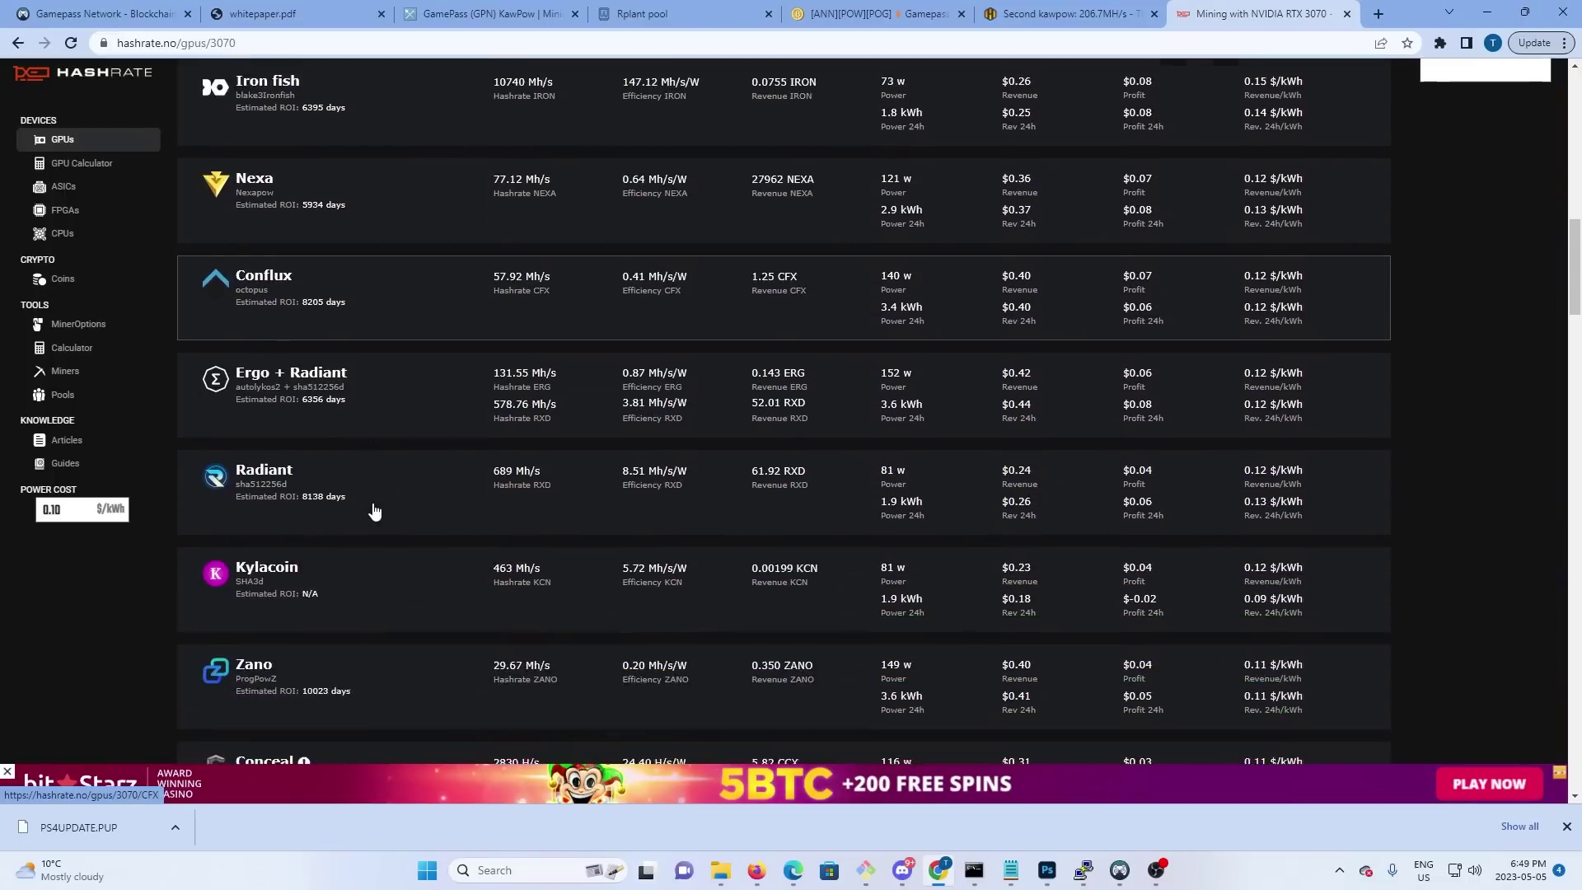
pyautogui.scroll(-12, 374, 512)
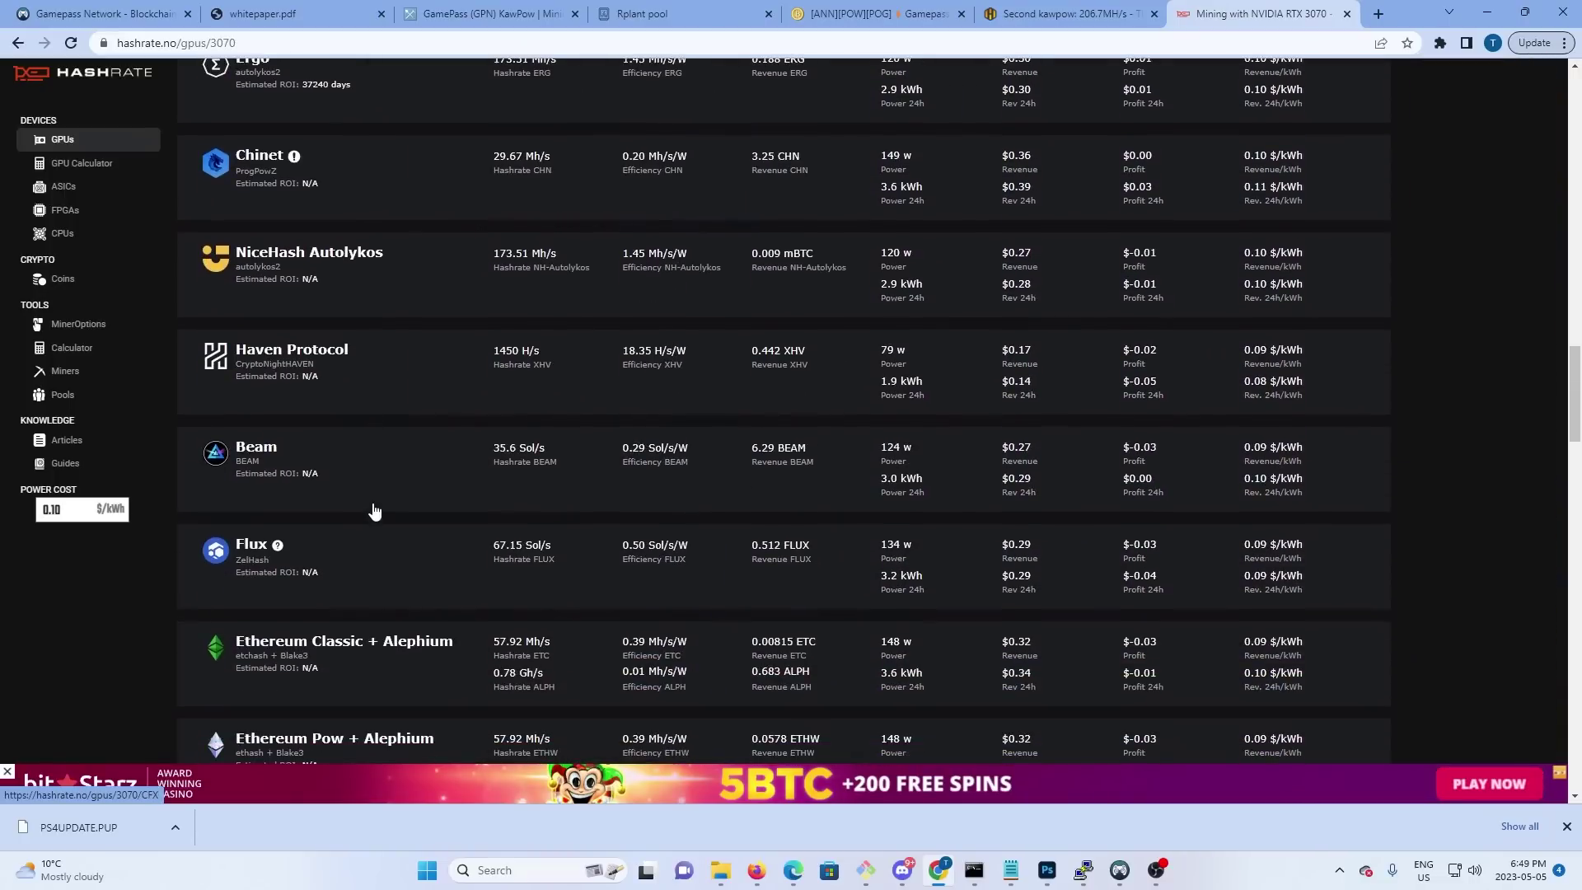
pyautogui.scroll(-6, 372, 510)
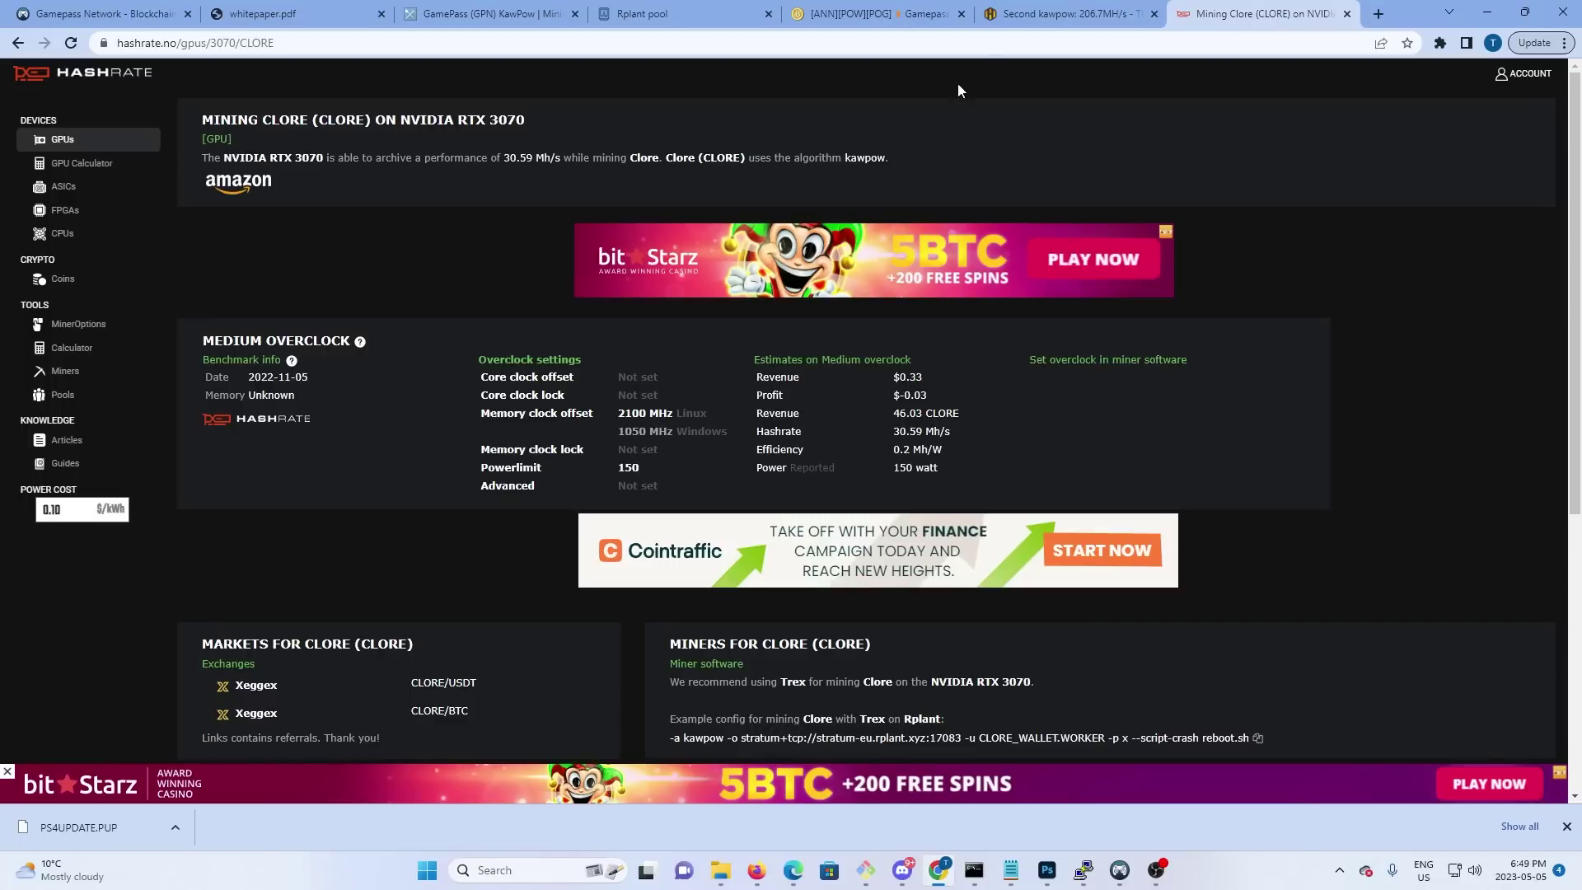
pyautogui.click(1034, 8)
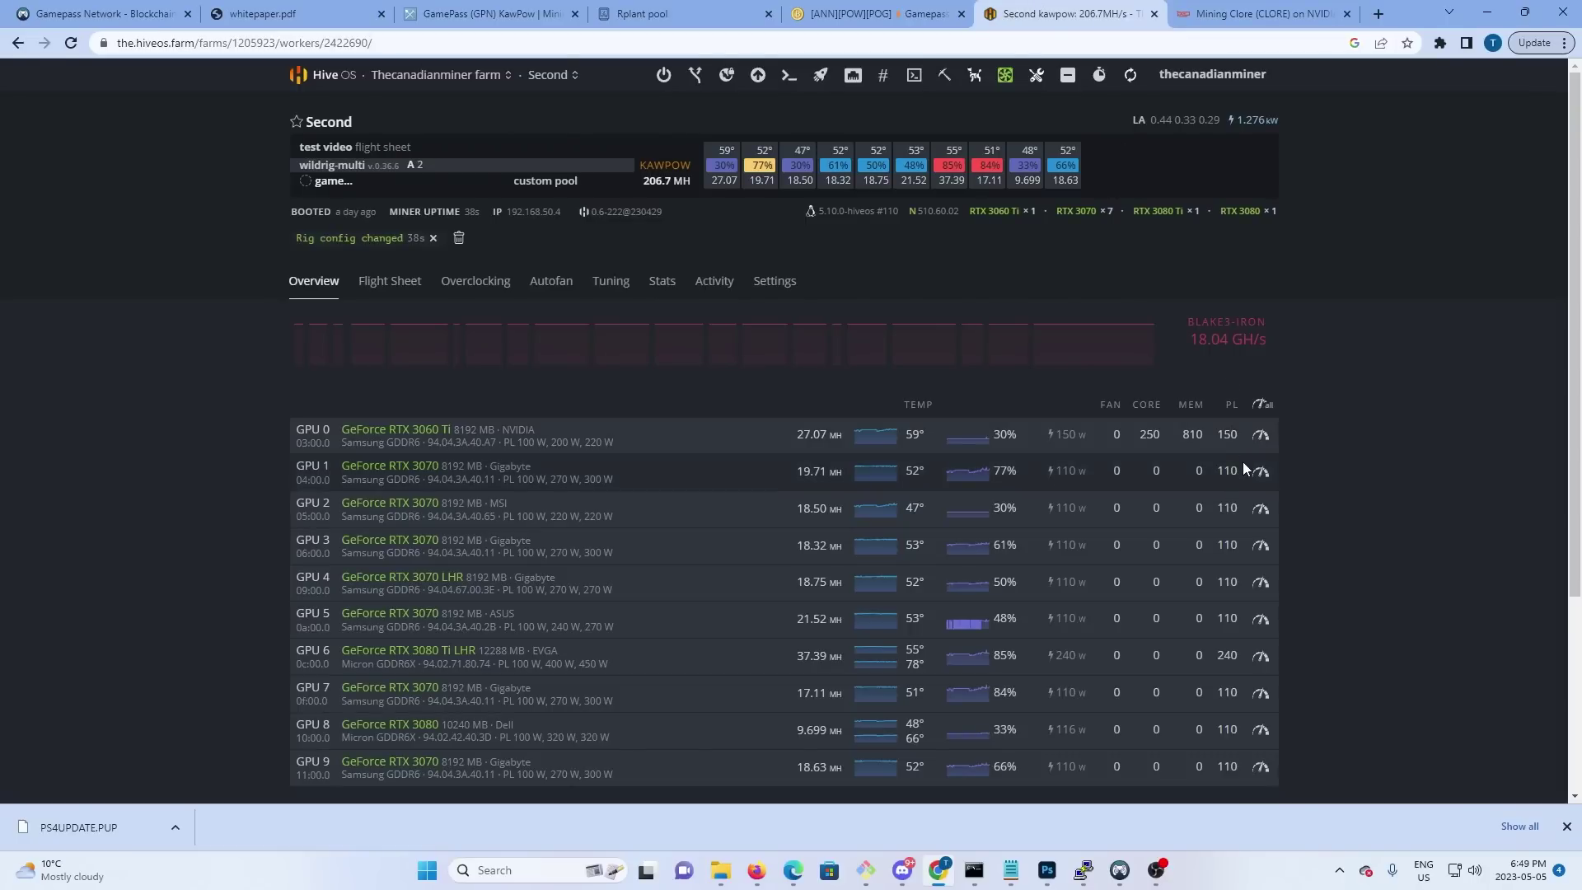
# Set GPU 1 (RTX 3070) to memory clock 2100 and power limit 150 W, and apply
pyautogui.click(1259, 473)
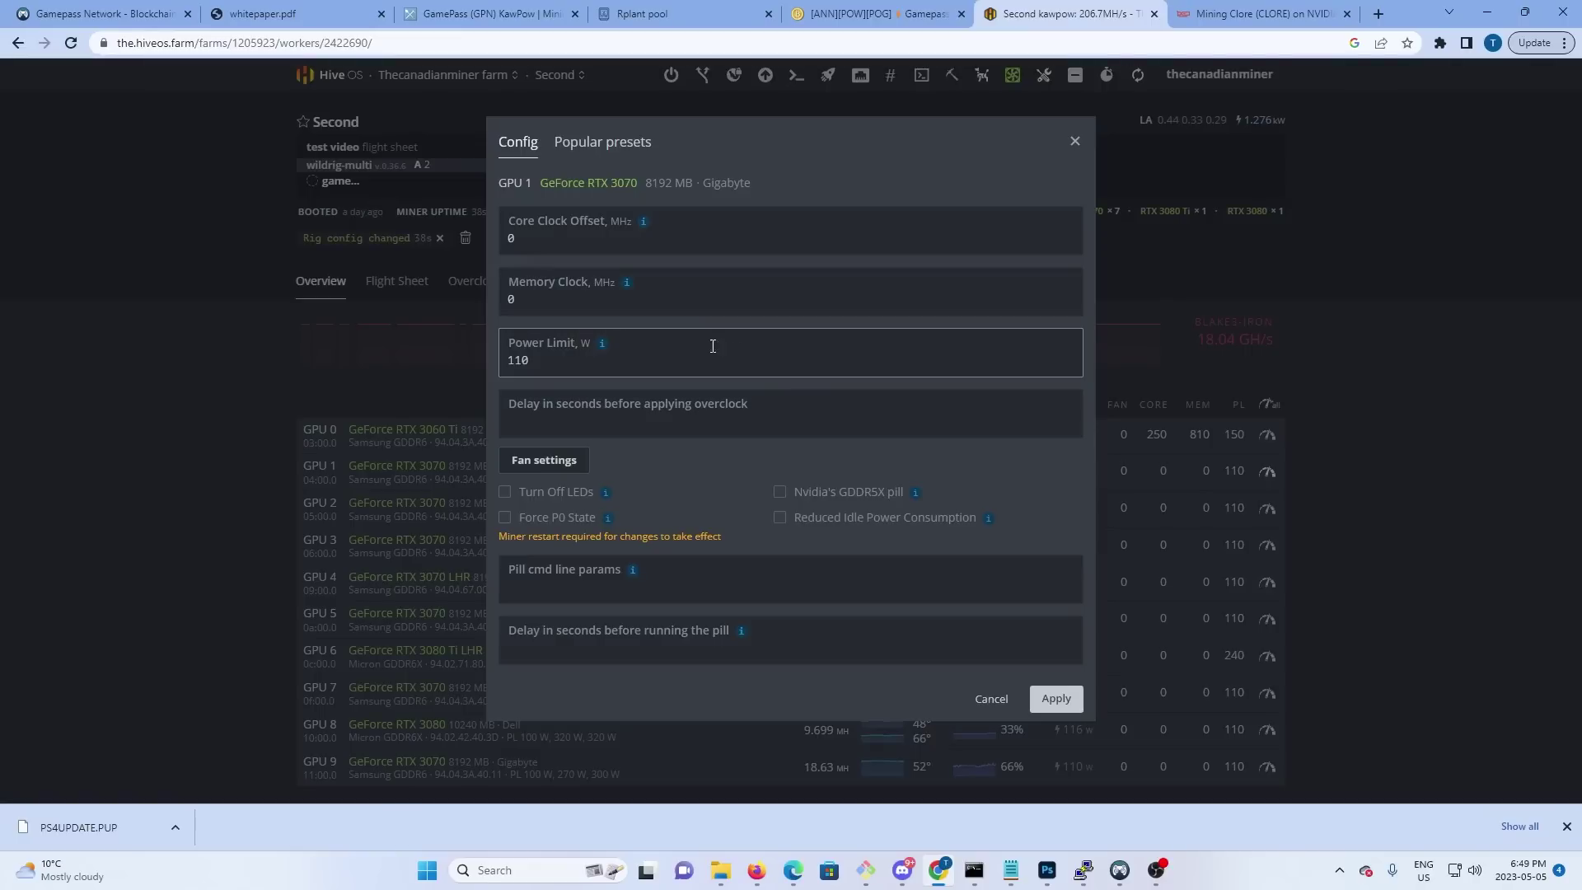
pyautogui.click(1272, 8)
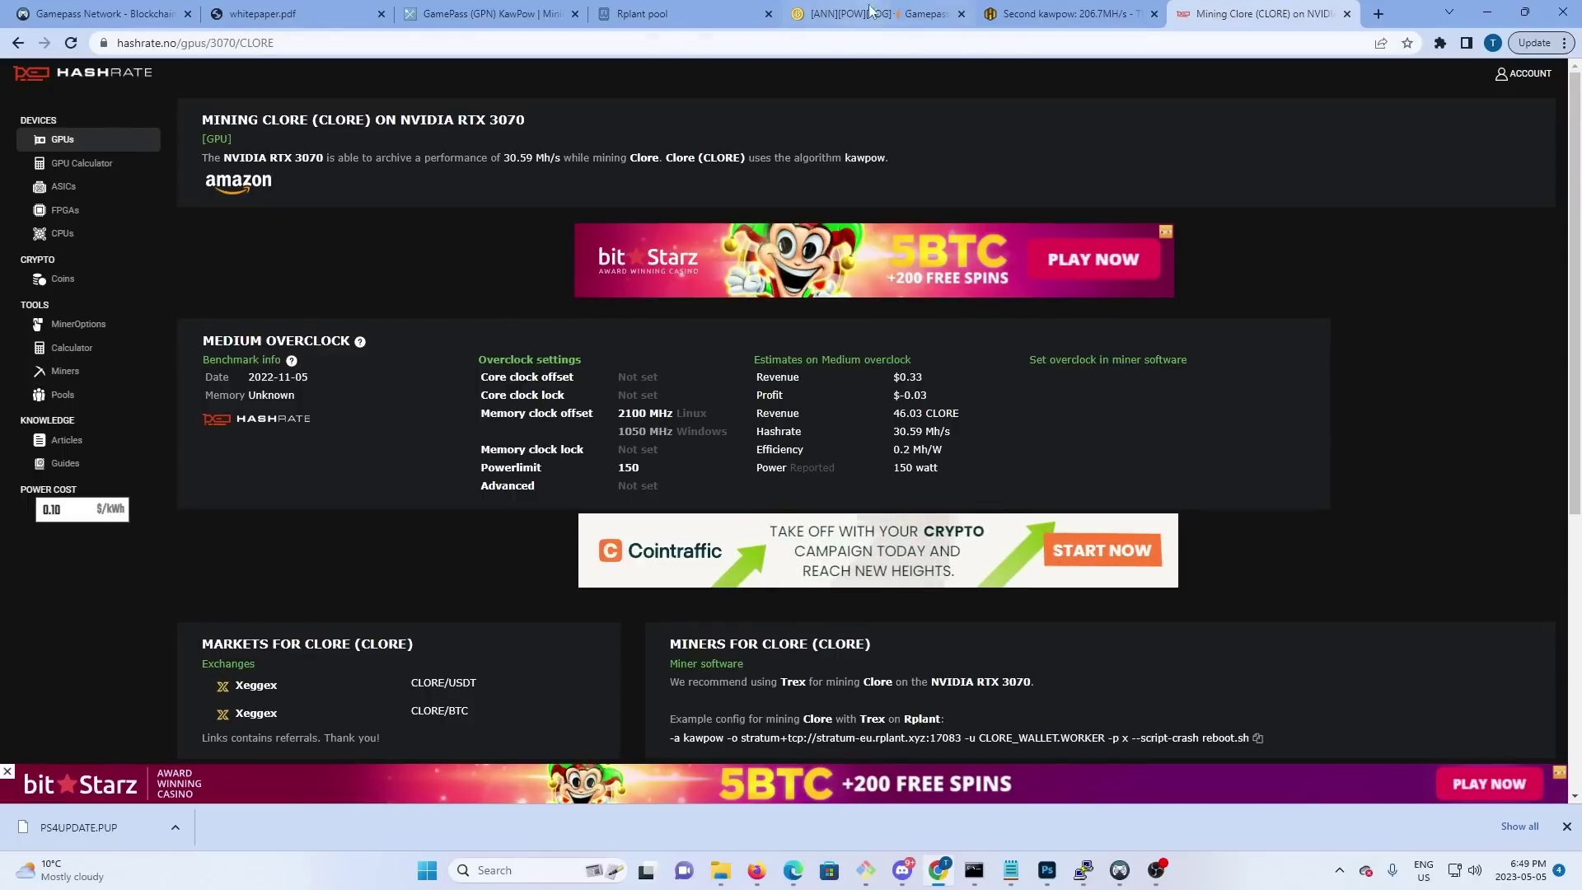
pyautogui.click(1037, 10)
pyautogui.click(530, 300)
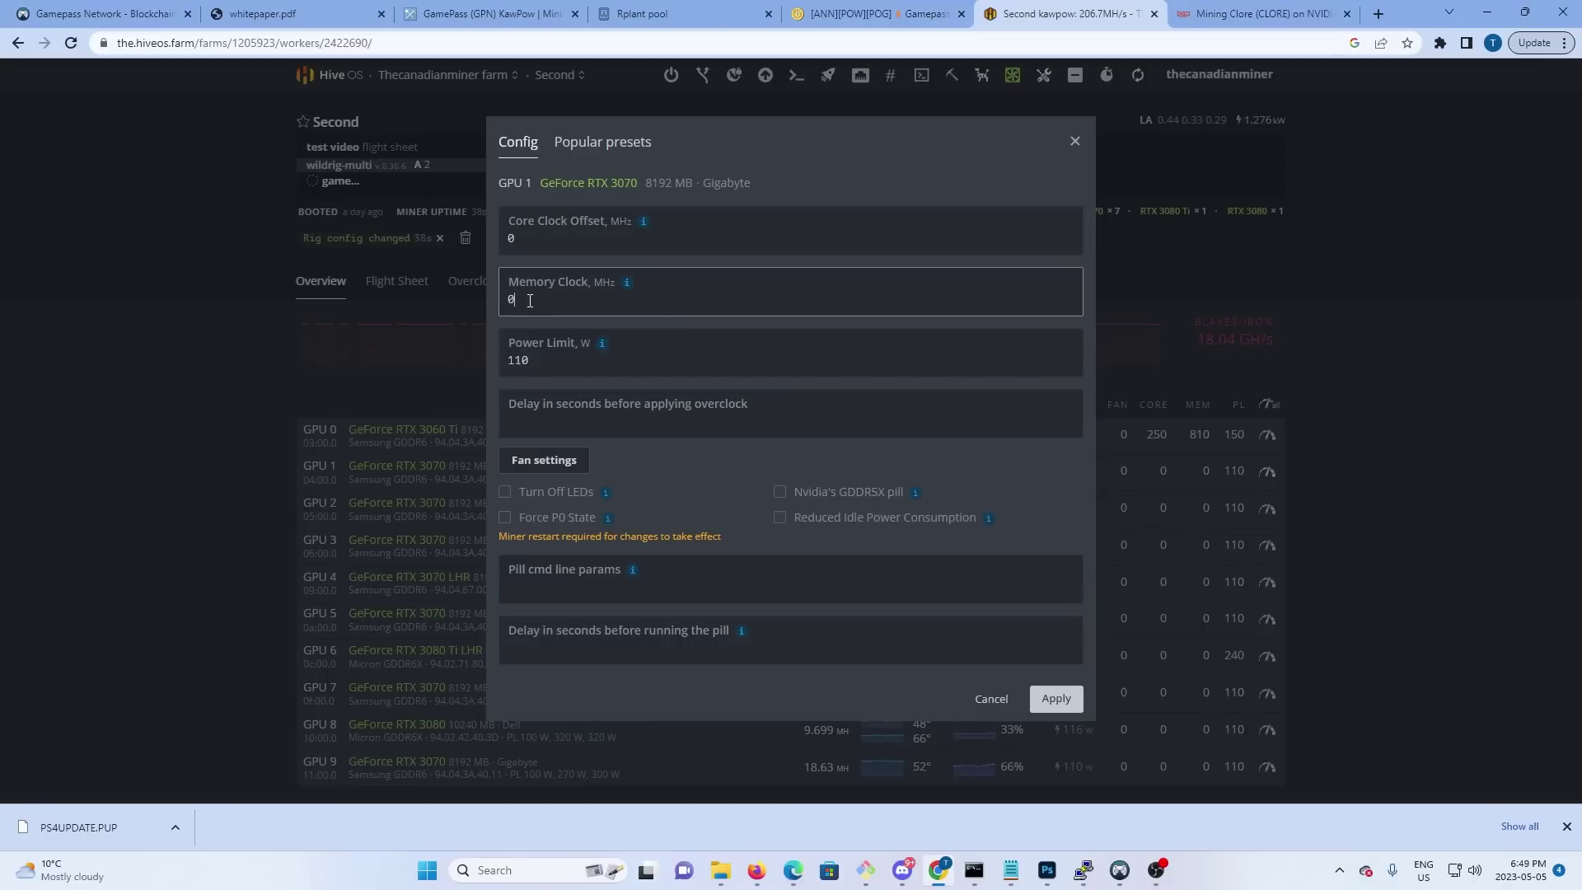
pyautogui.write('2100')
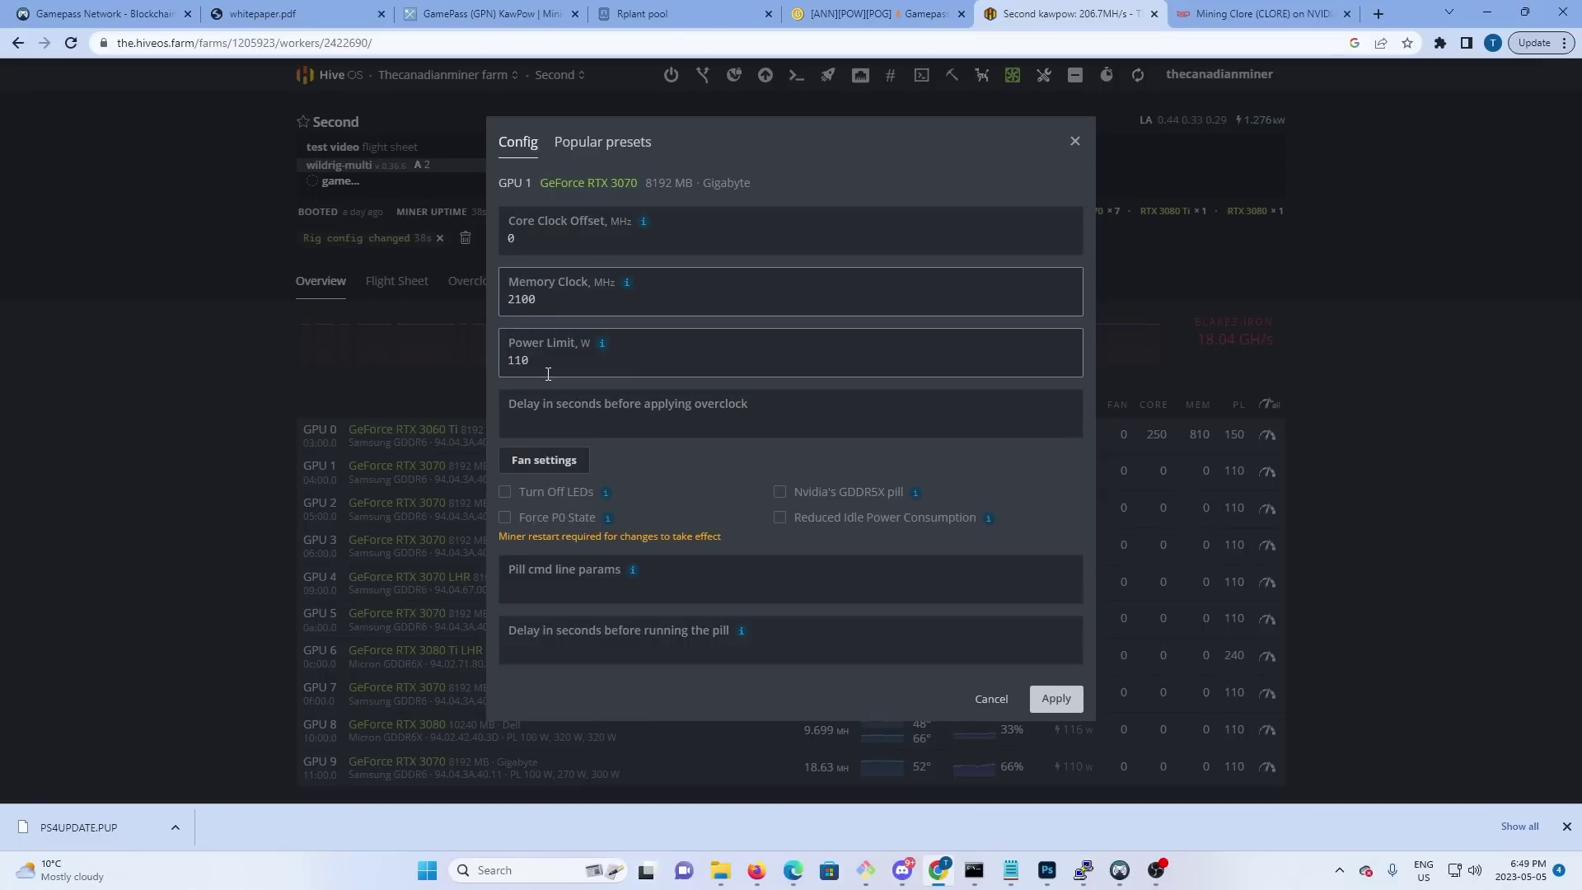
pyautogui.press('Tab')
pyautogui.write('150')
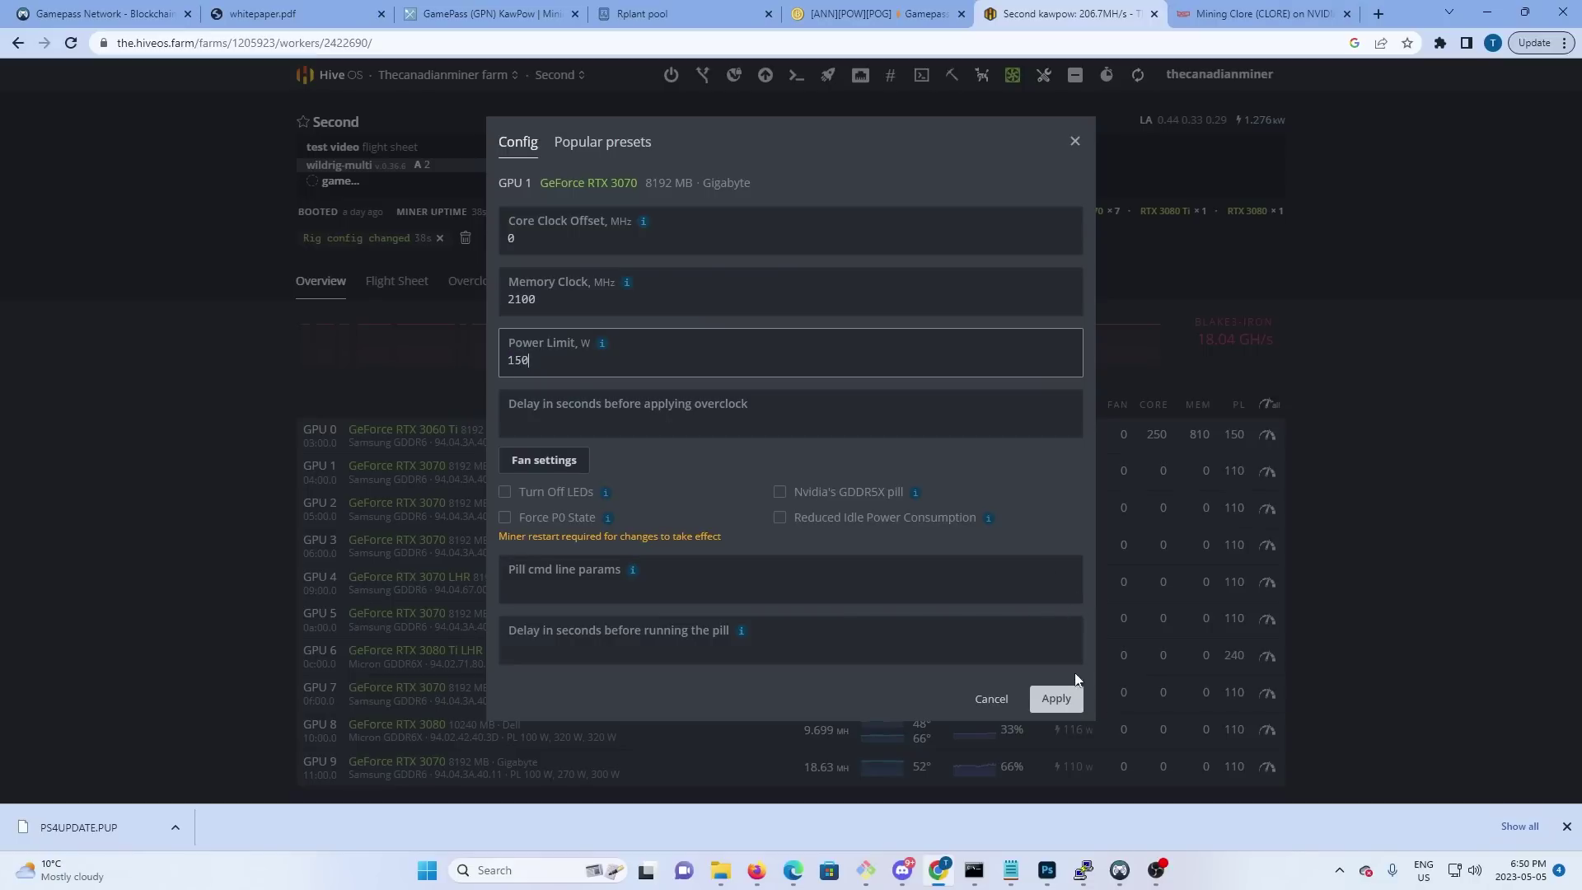
pyautogui.click(1072, 703)
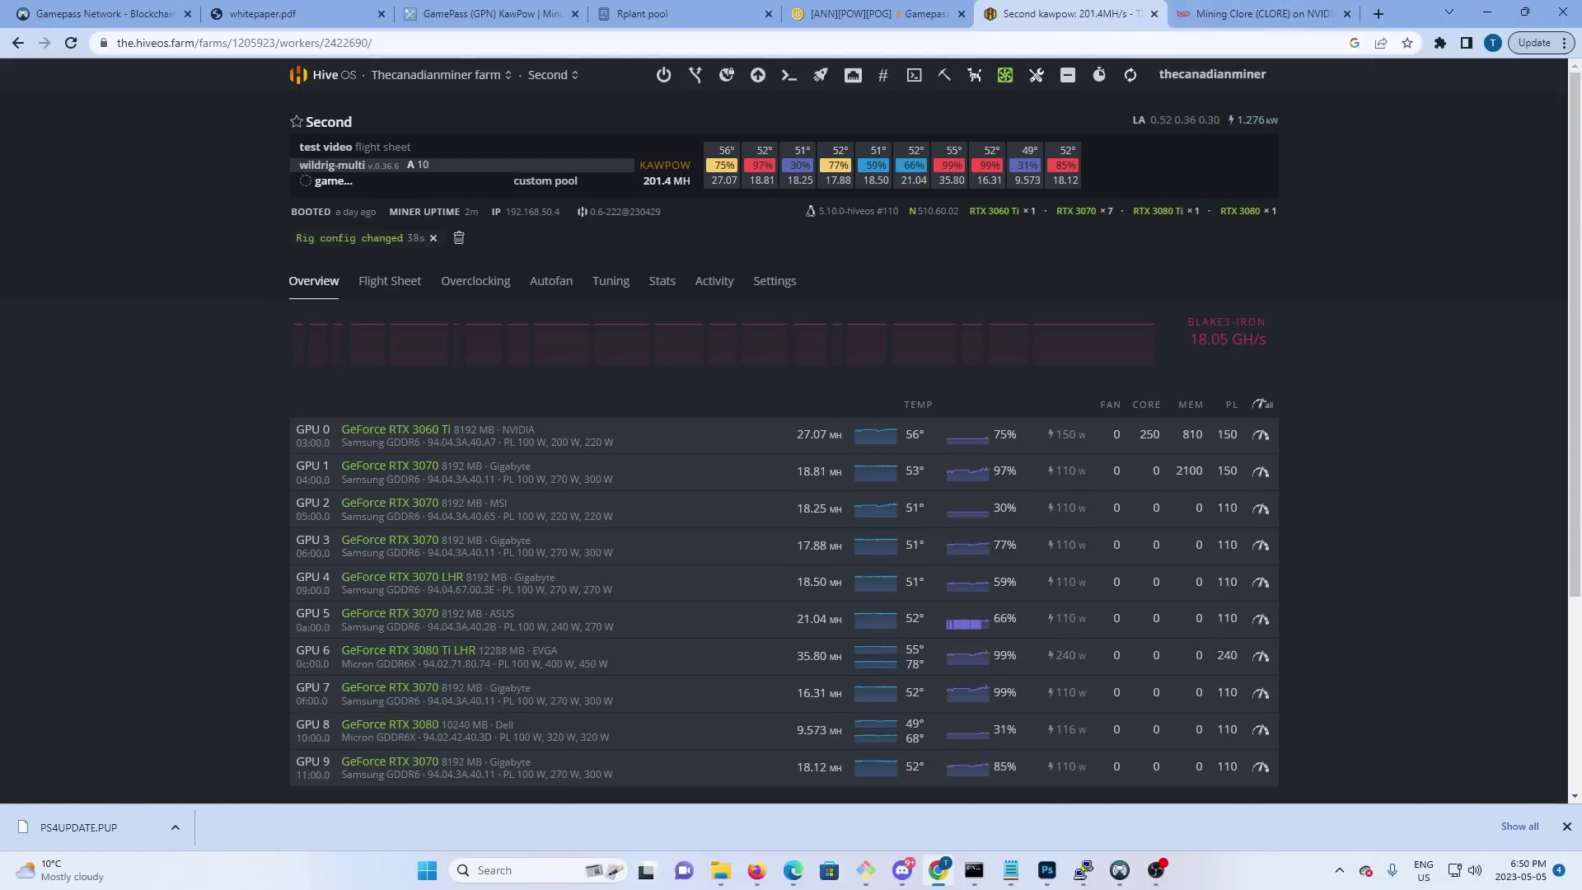
# Copy the GAMEPASS flight sheet's wallet address and switch to the Rplant pool page
pyautogui.scroll(-2, 711, 355)
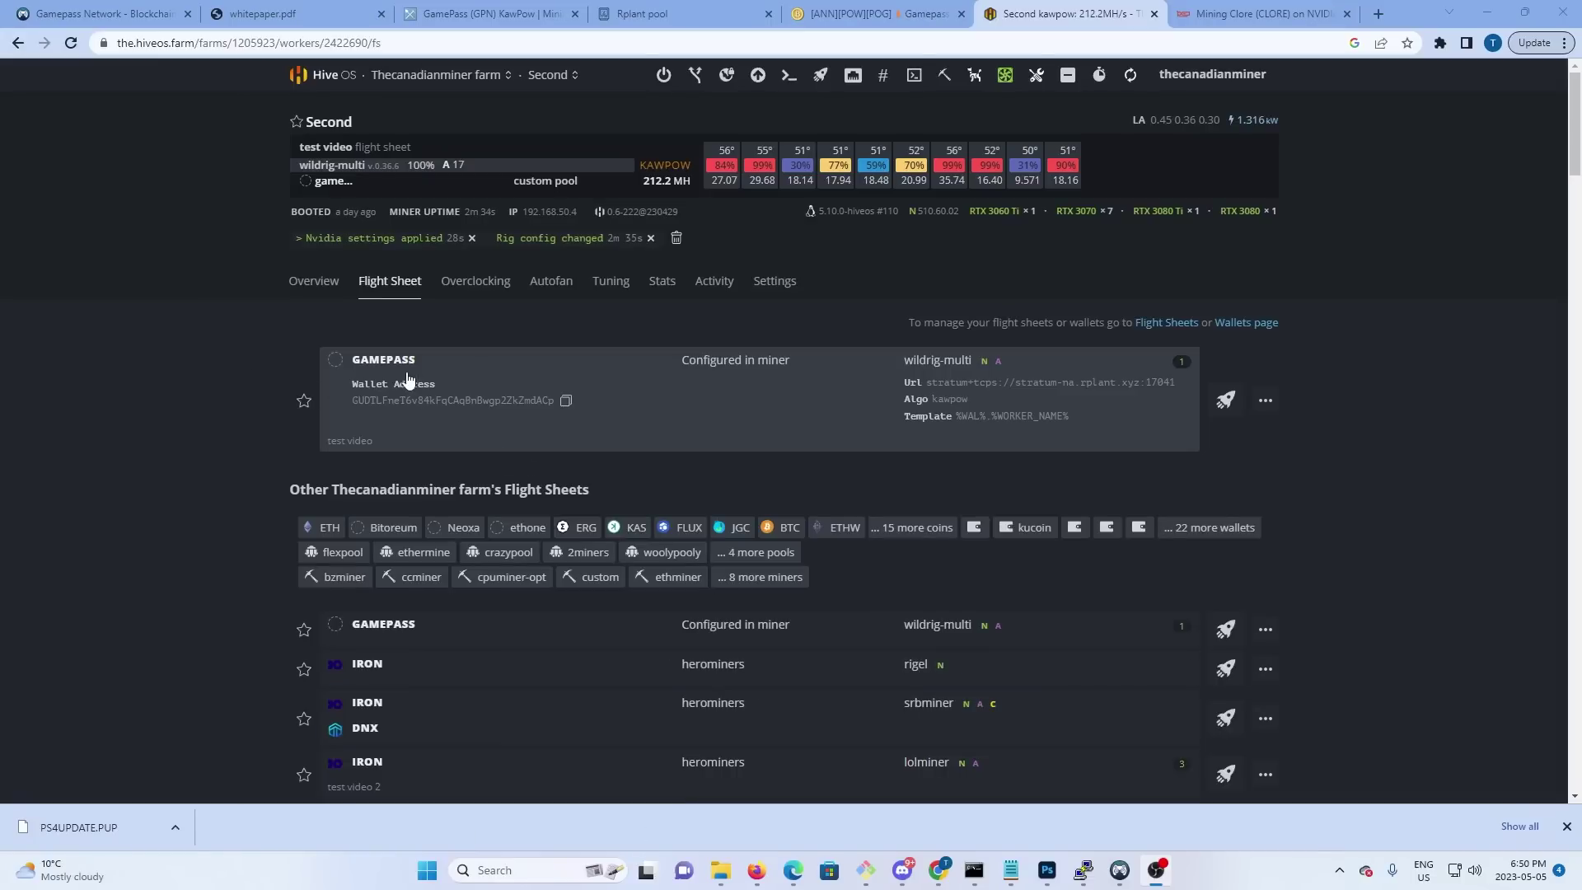
pyautogui.click(566, 402)
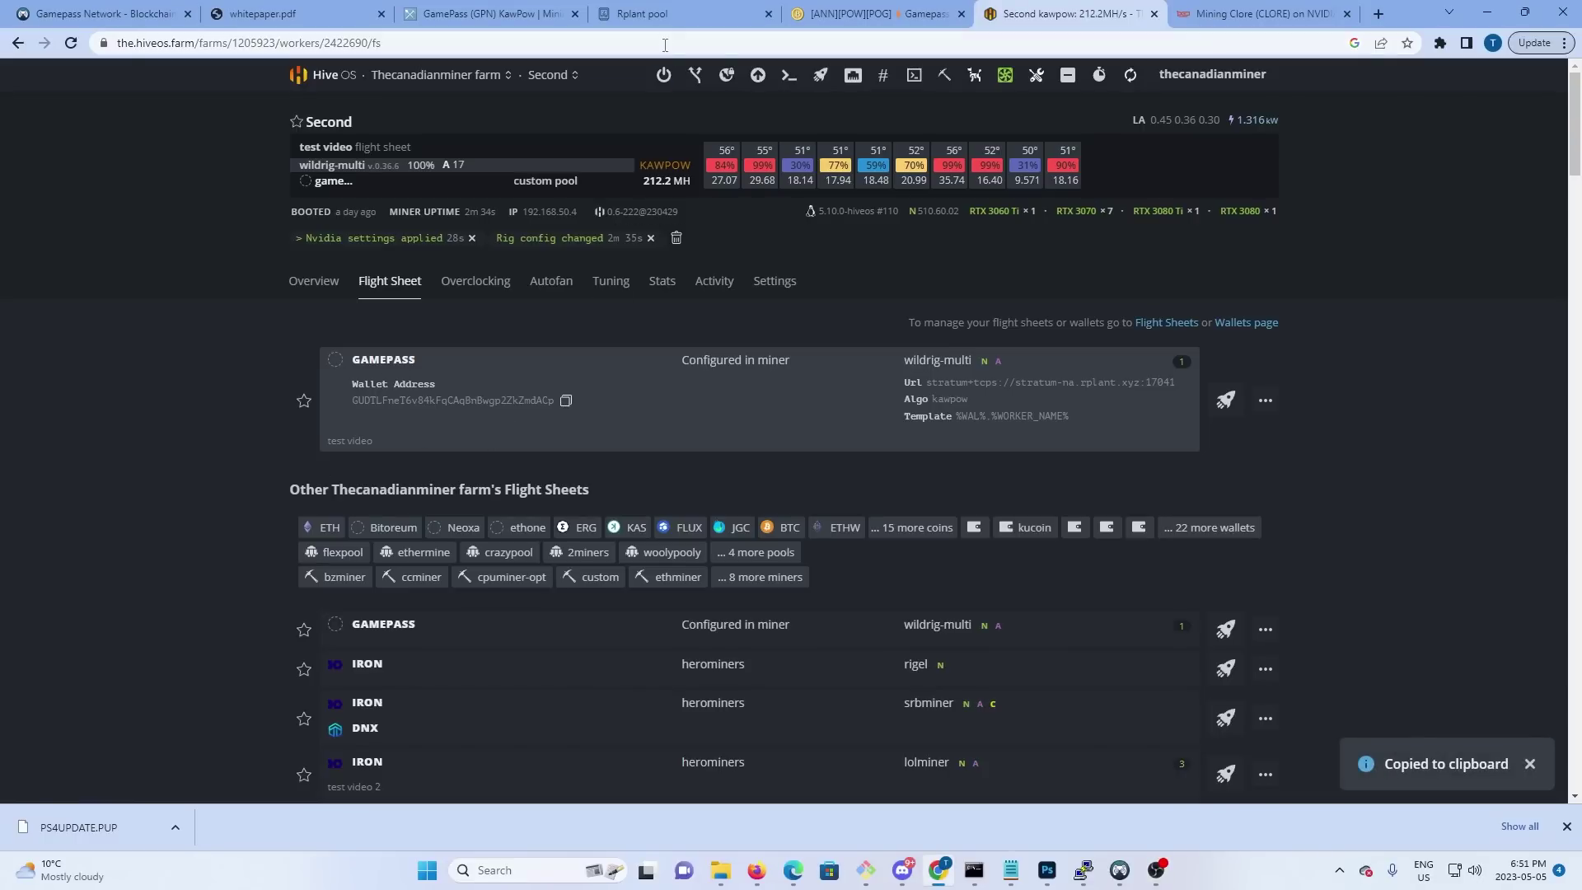
pyautogui.click(651, 10)
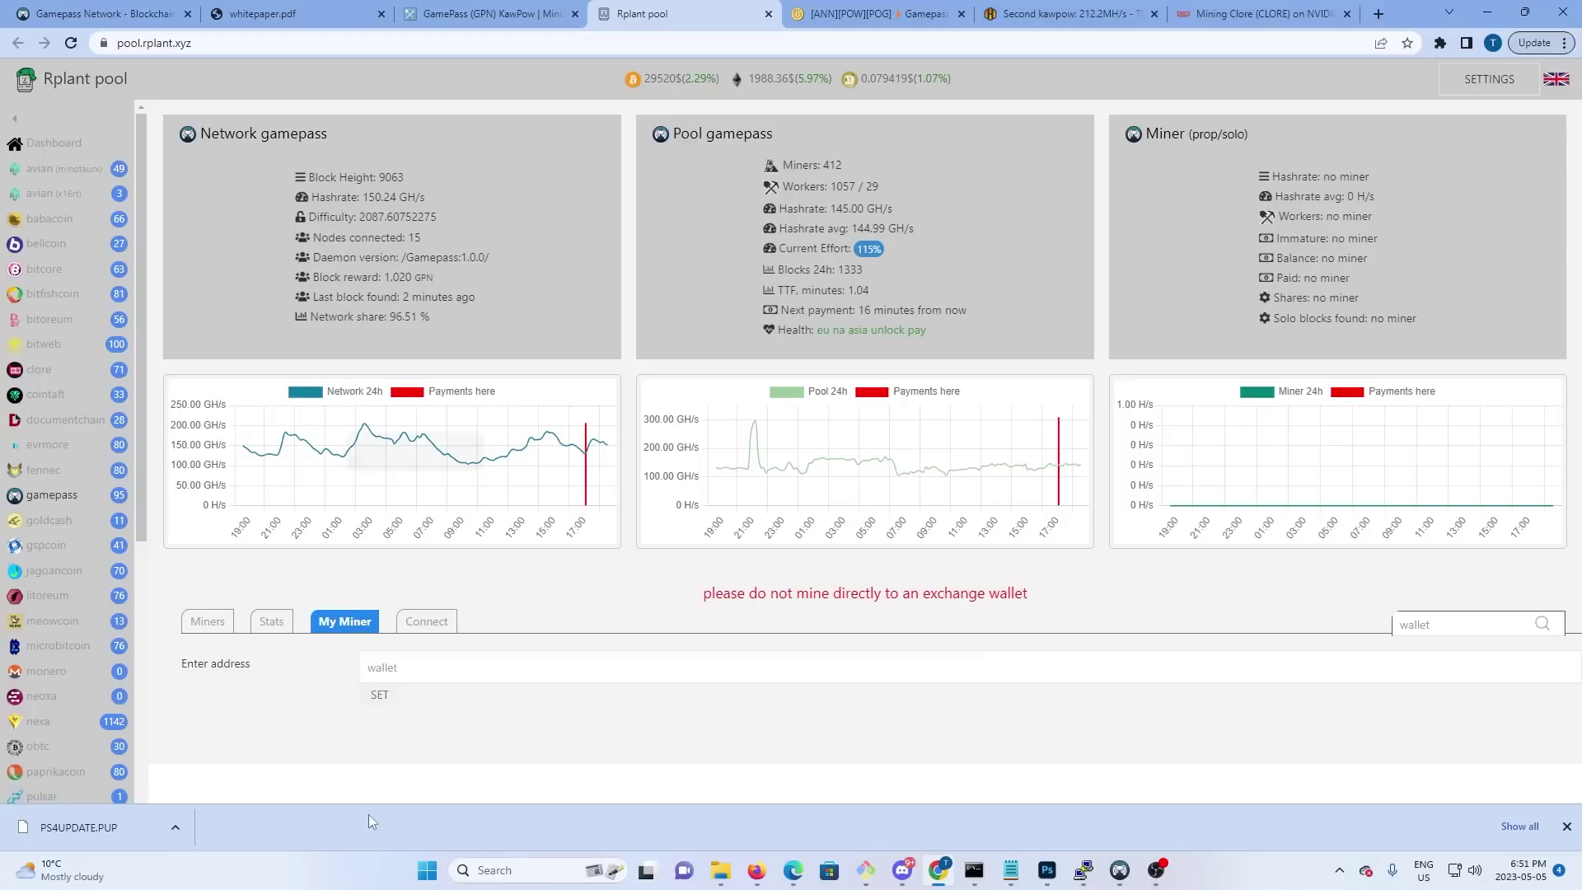
# Paste the wallet into Rplant pool's lookup and confirm 'Second' hashing at 164.36 MH/s
pyautogui.click(383, 667)
pyautogui.rightClick(389, 665)
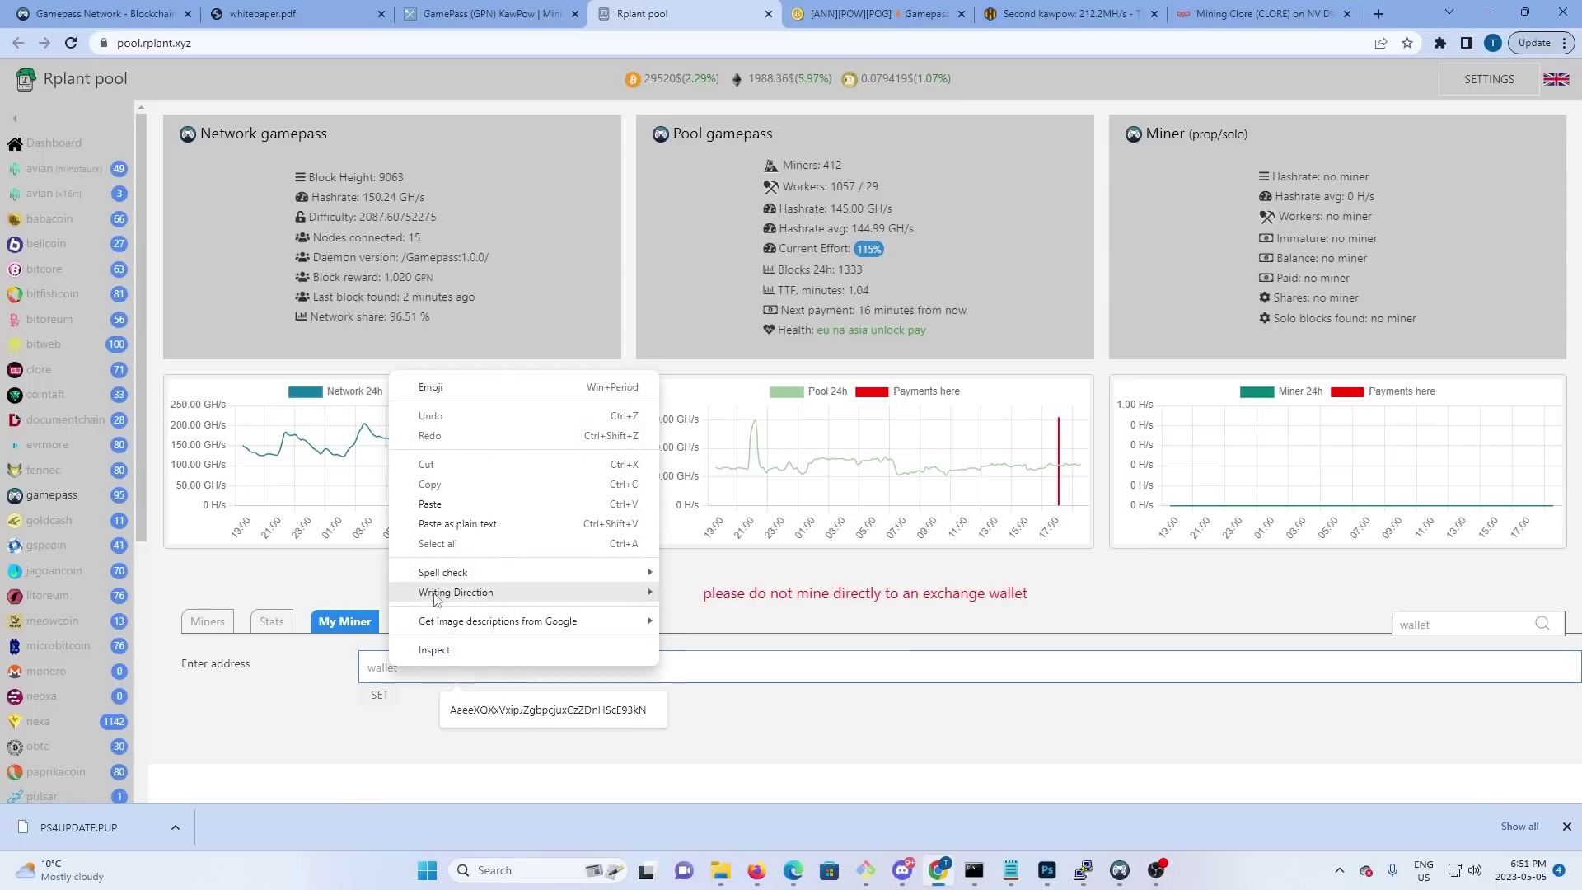
pyautogui.click(433, 503)
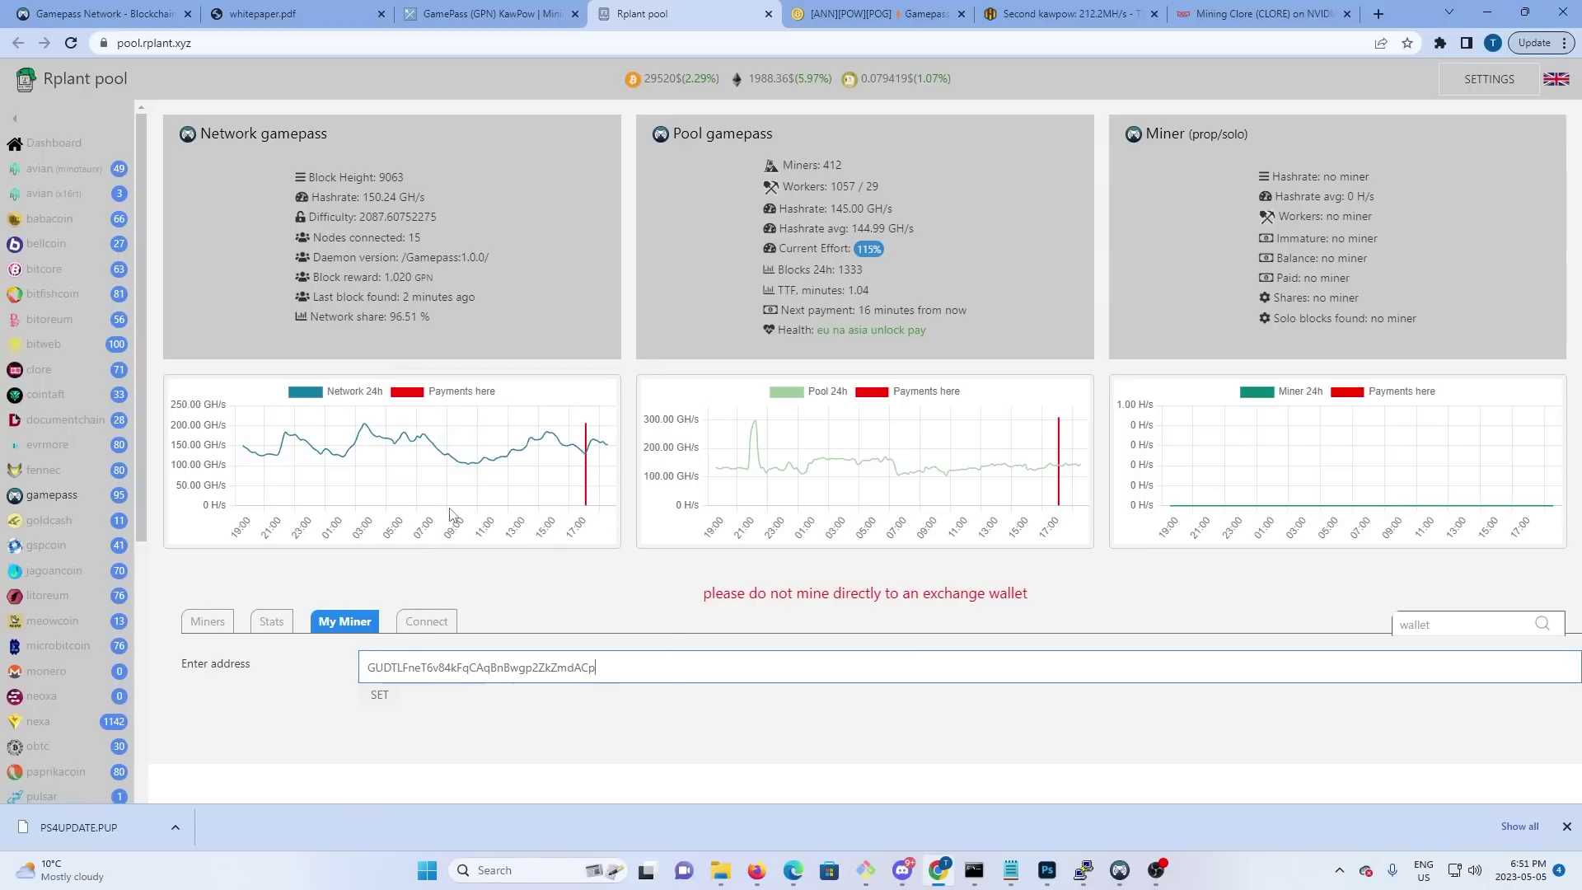
pyautogui.click(380, 699)
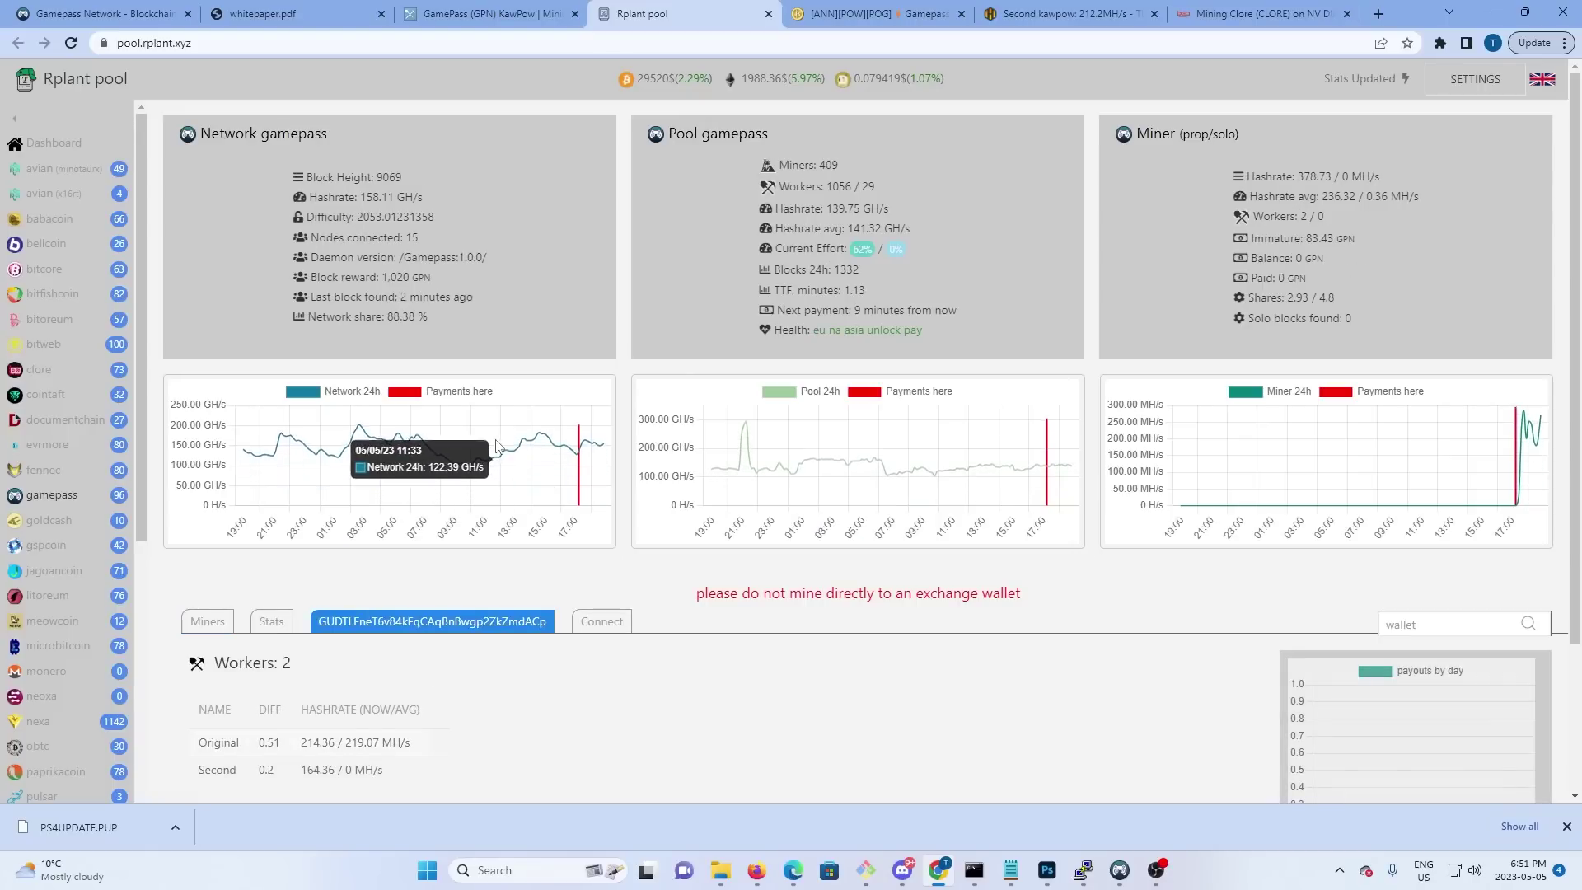
pyautogui.scroll(-2, 497, 446)
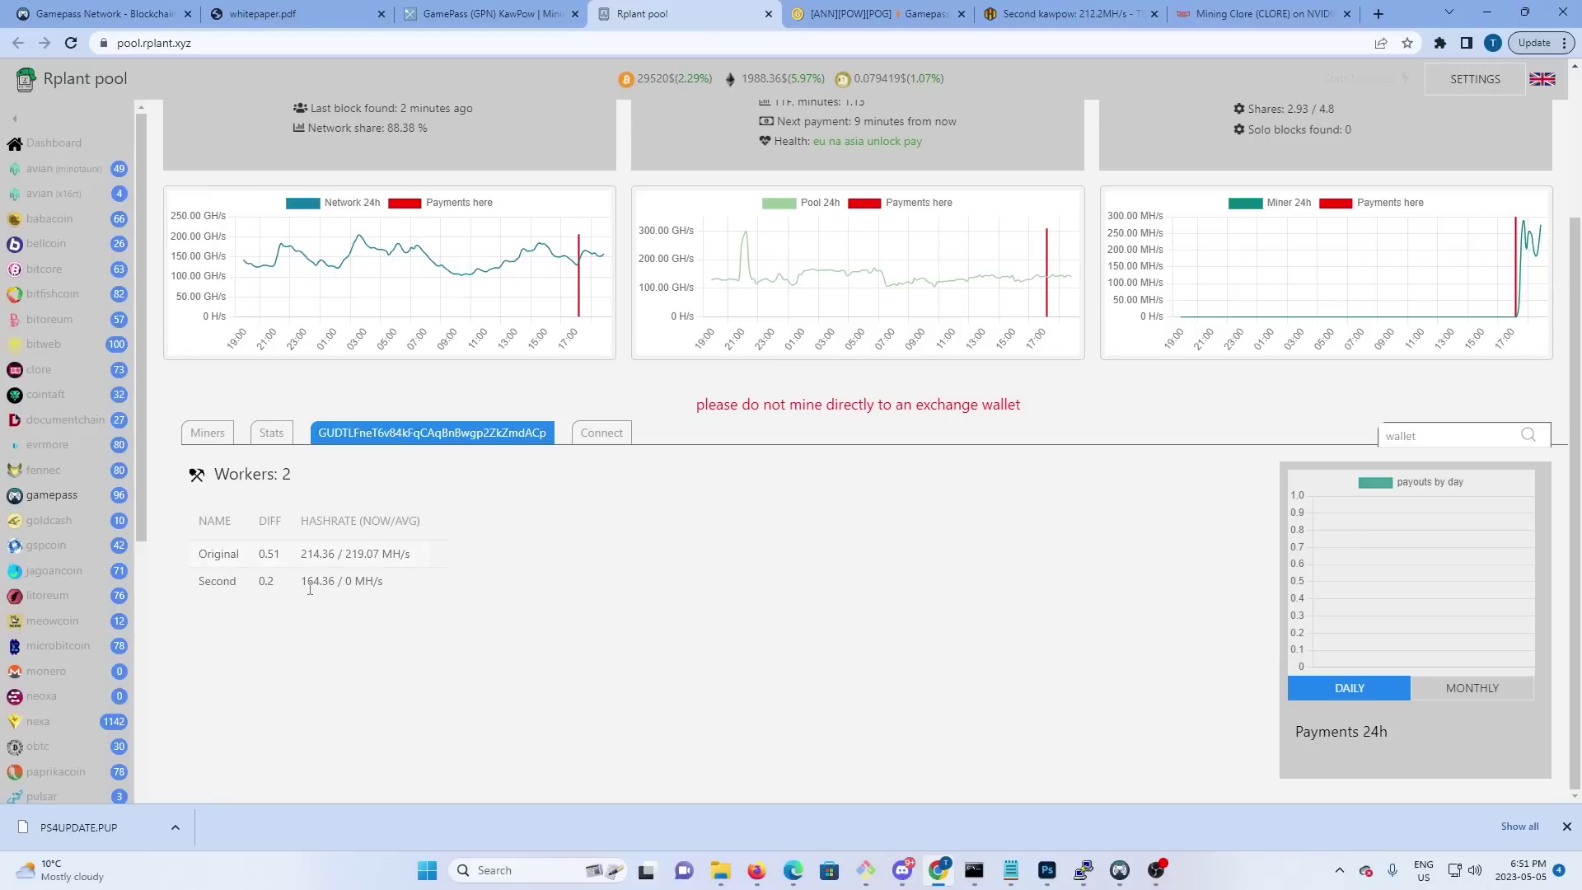
pyautogui.scroll(2, 1094, 449)
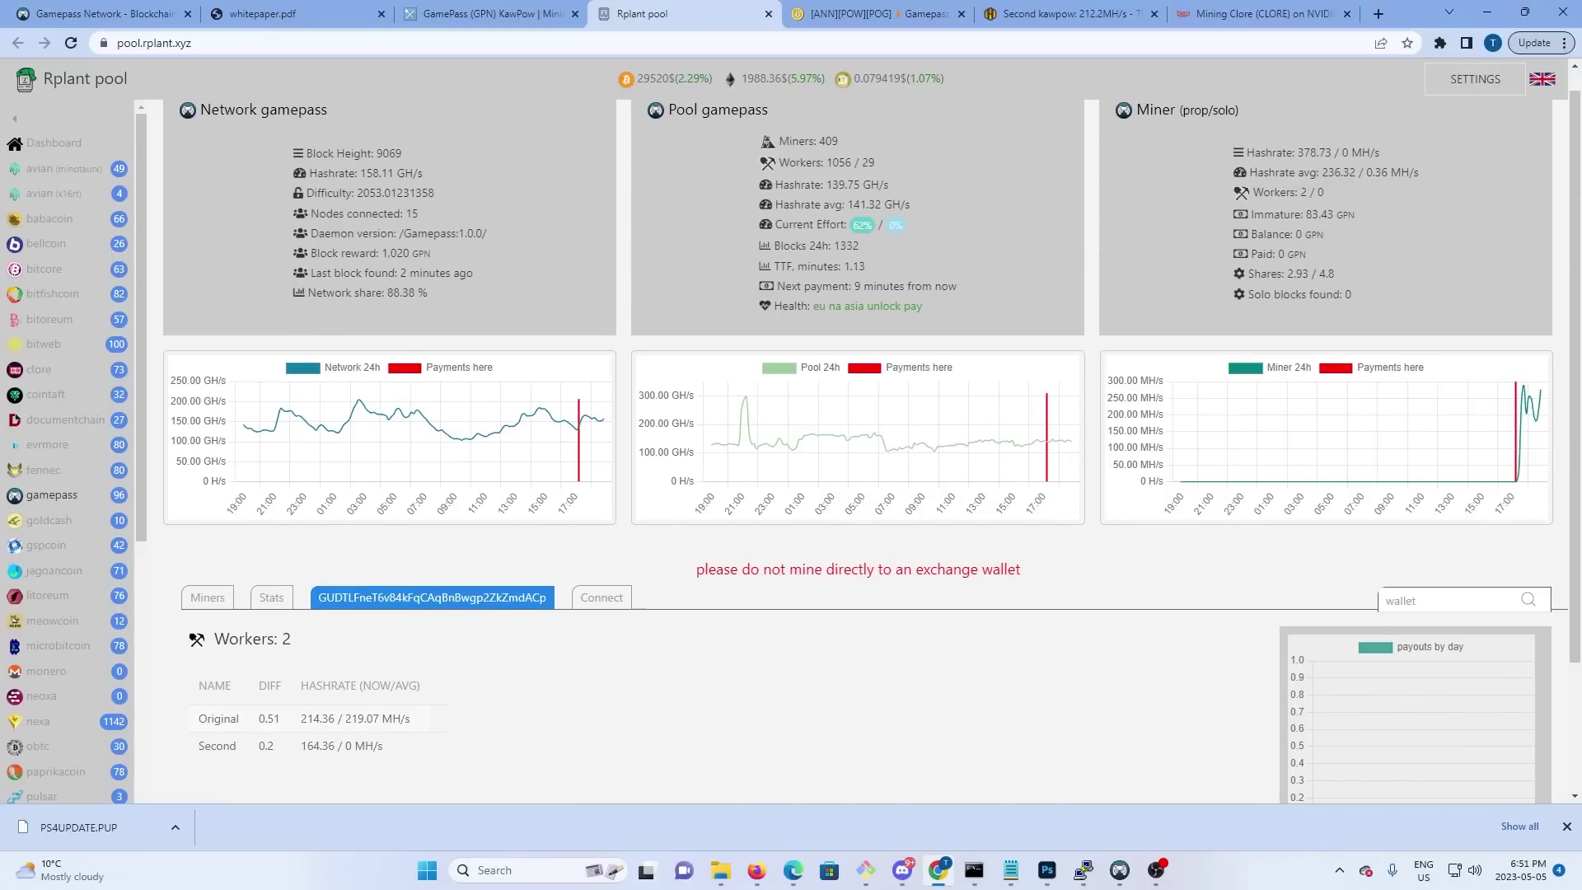
pyautogui.hotkey('ctrl', '6')
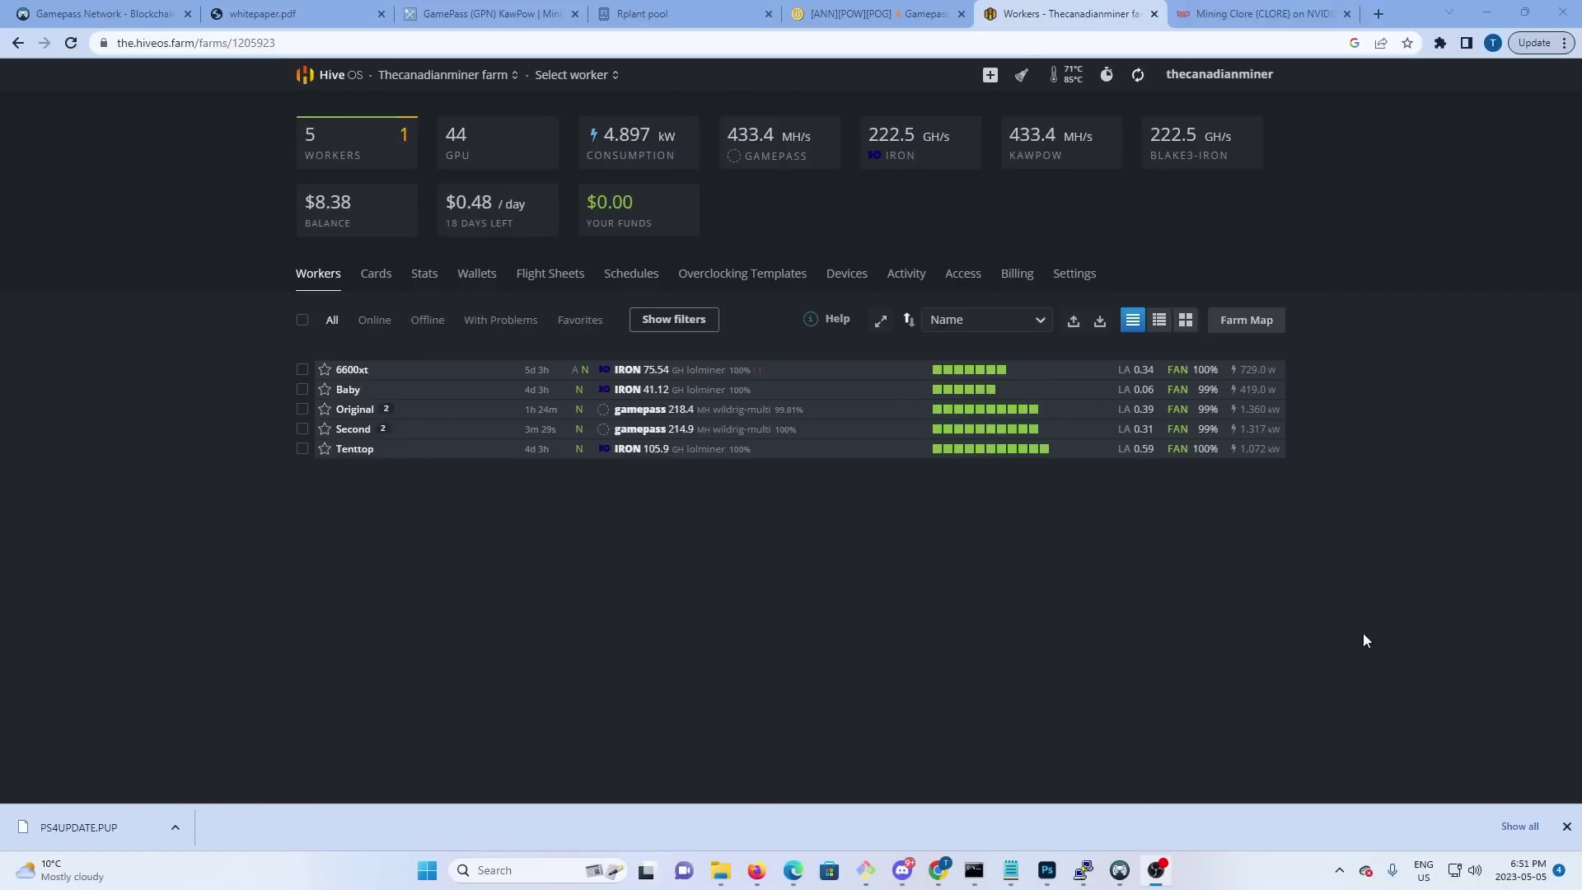